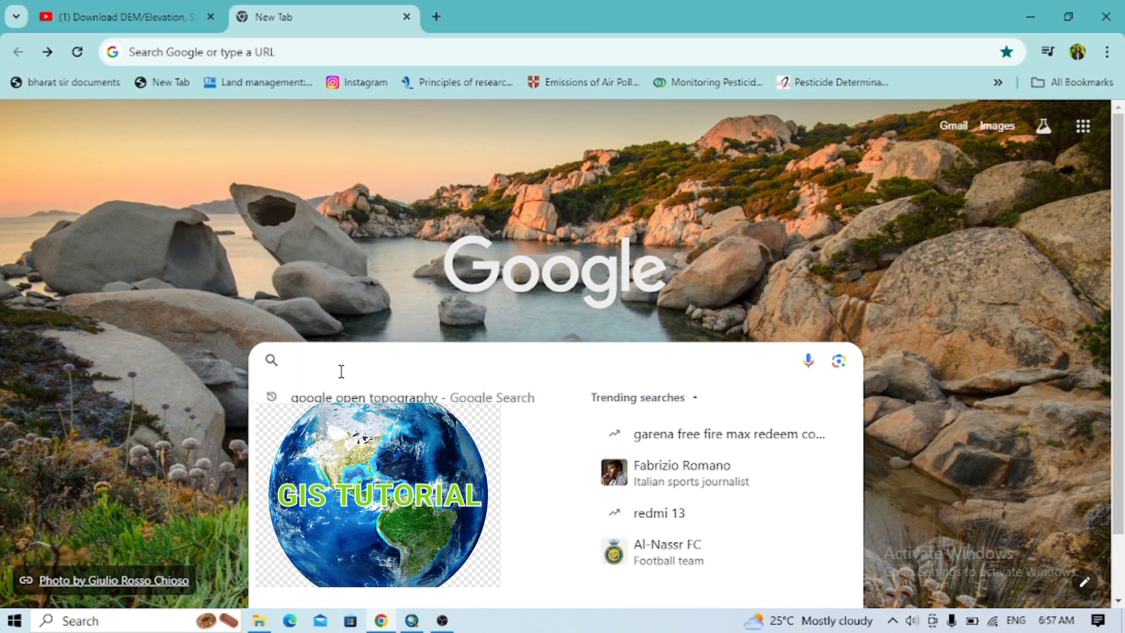
Search Google for 'google open topography'
text(oogle open )
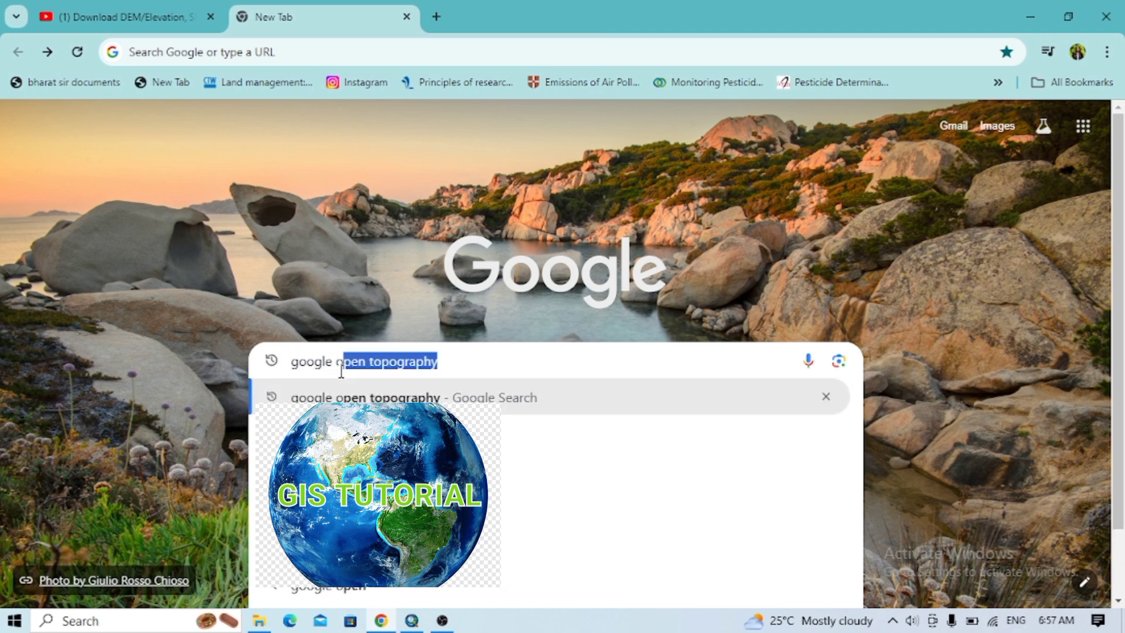
text(topograph)
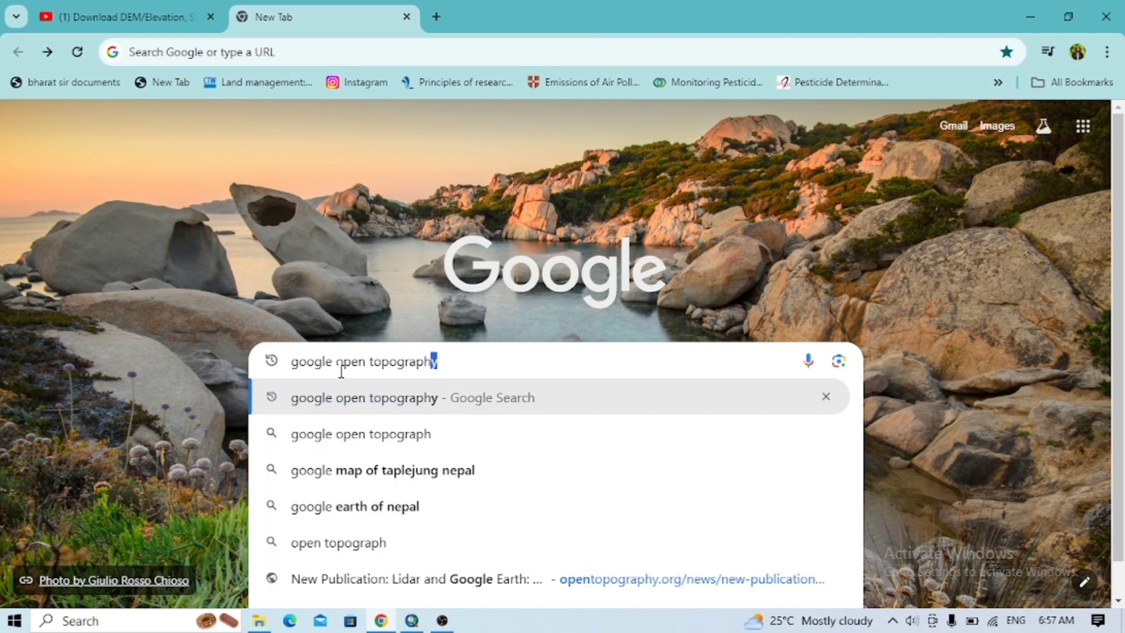
key(Return)
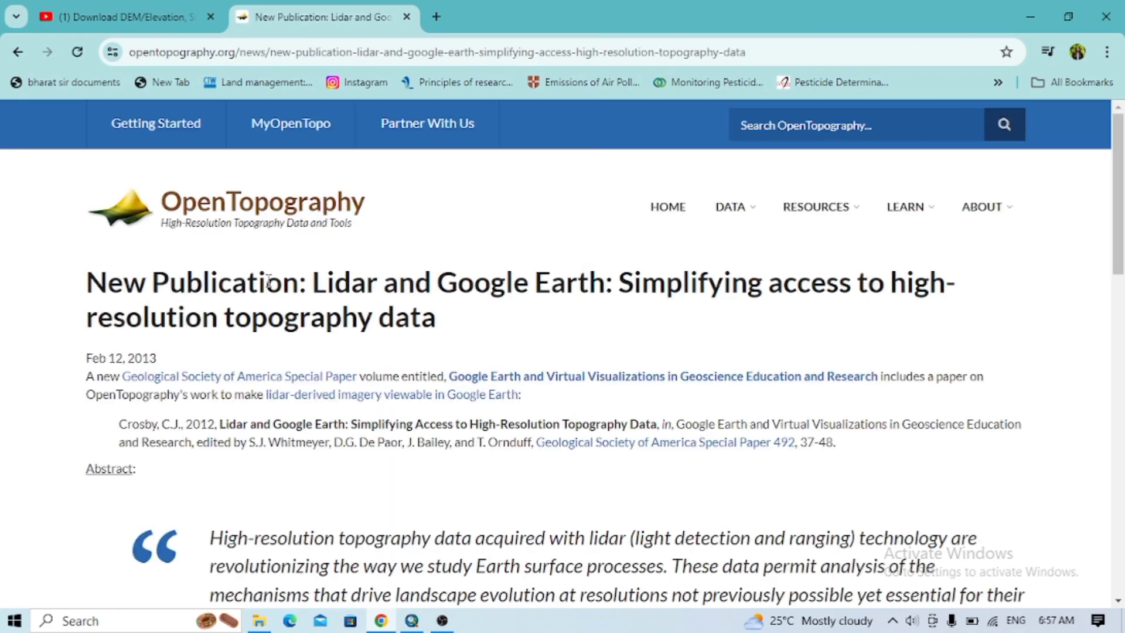
Skim the Lidar article, go to the OpenTopography home page and show the DATA menu
scroll(305, 286, down, 1)
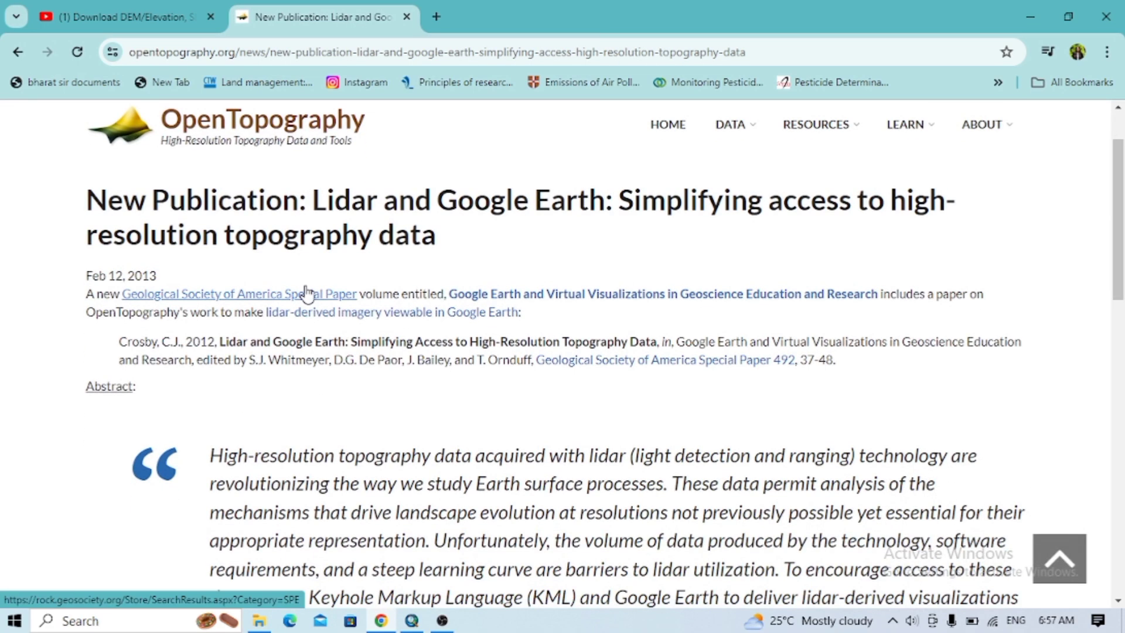
scroll(281, 252, down, 5)
scroll(256, 217, down, 5)
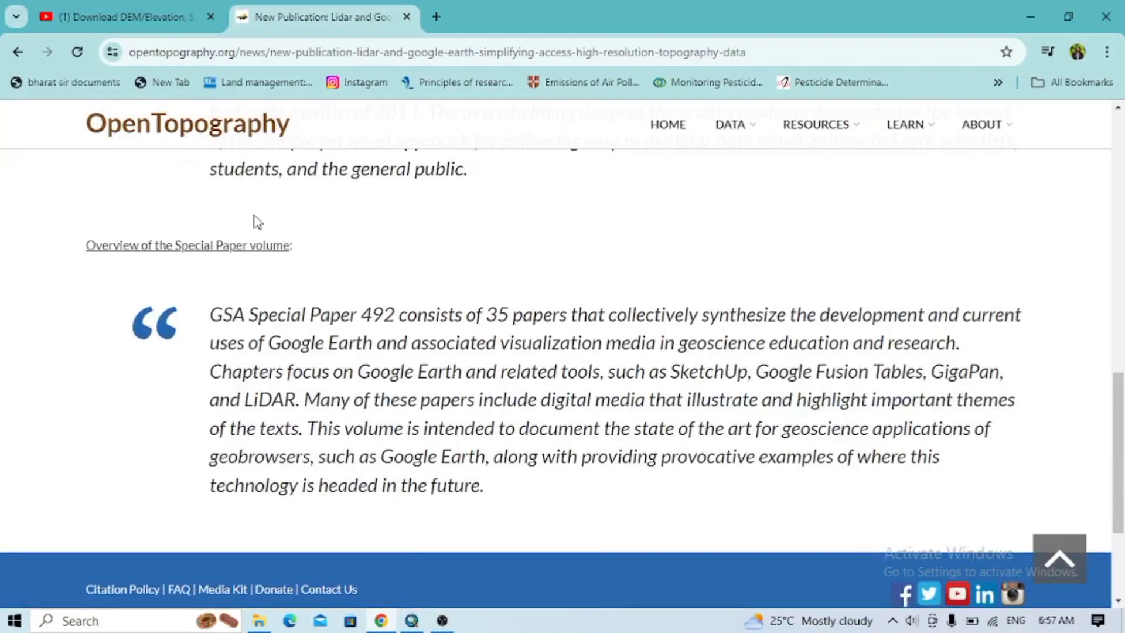
scroll(256, 220, up, 10)
scroll(432, 216, up, 3)
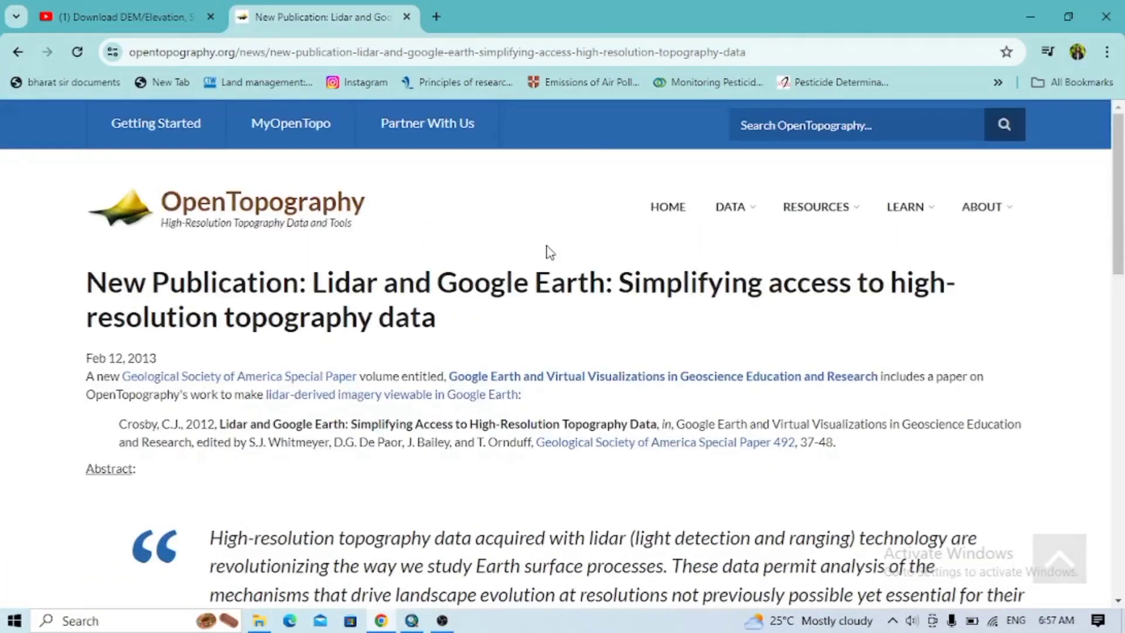
click(677, 215)
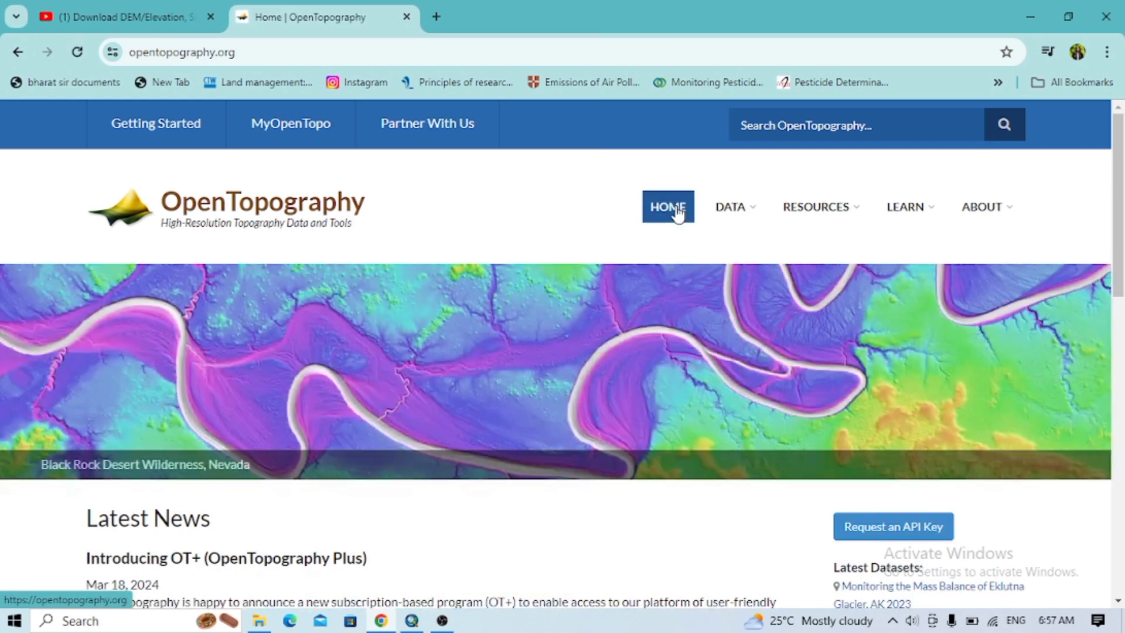
scroll(369, 302, down, 1)
scroll(369, 301, down, 3)
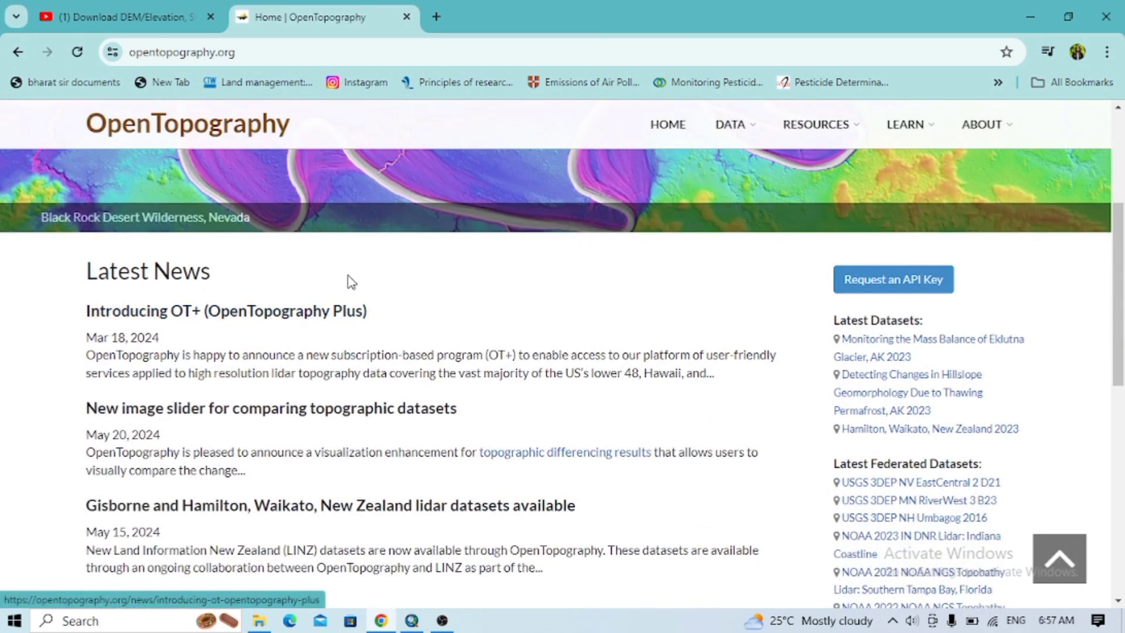
scroll(269, 405, down, 4)
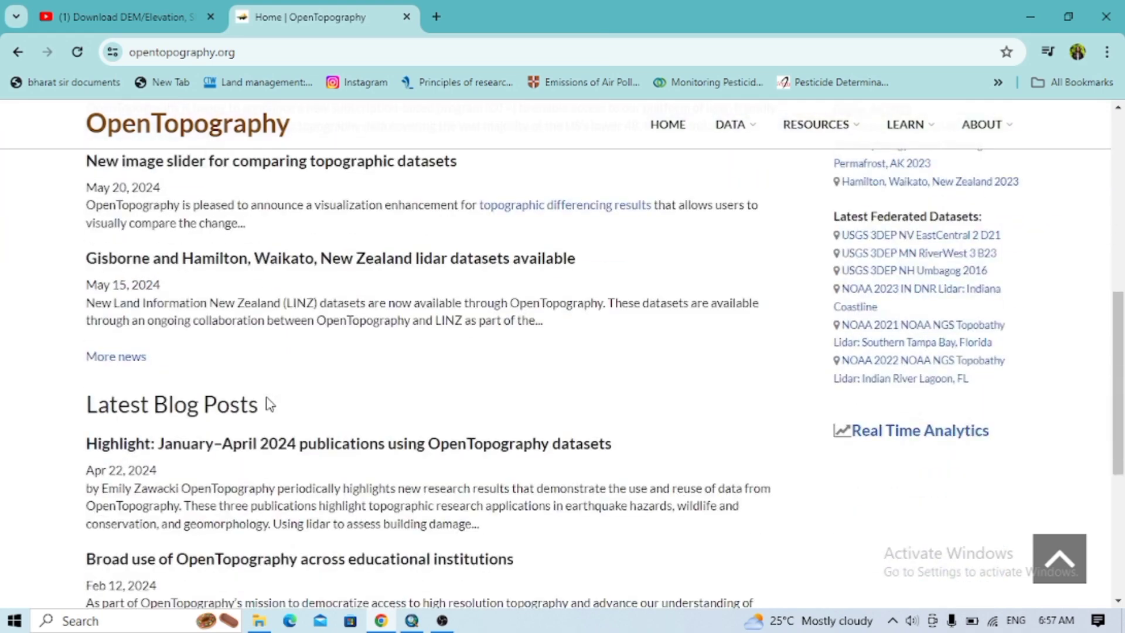
scroll(456, 386, down, 6)
scroll(389, 463, up, 15)
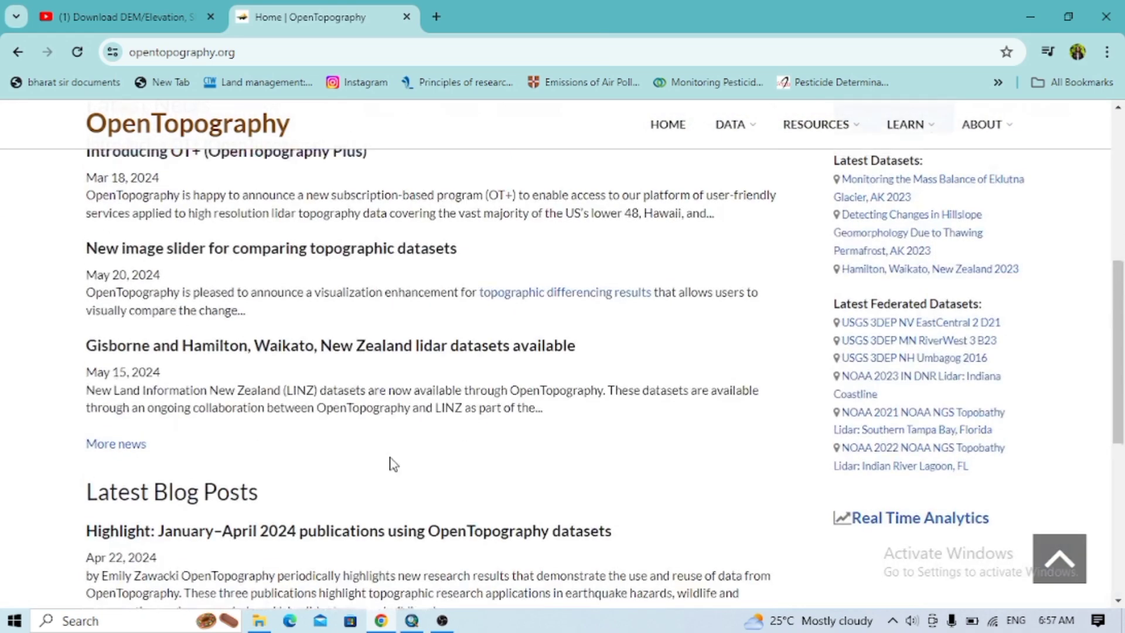
mouse_move(747, 206)
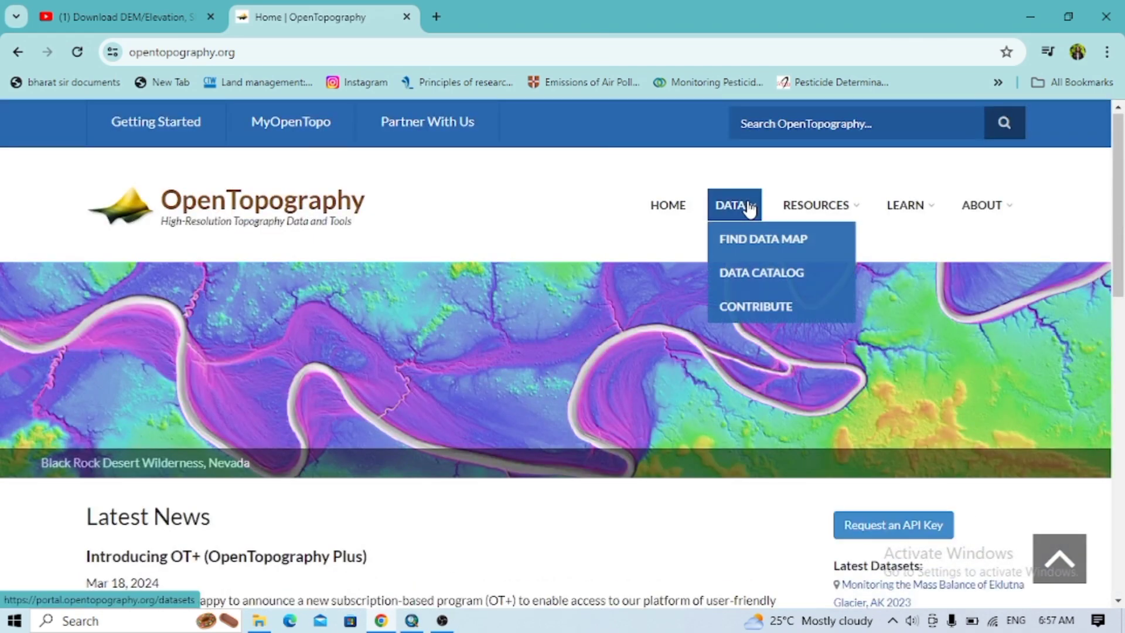
Open the Find Topography Data map from the DATA menu
click(758, 239)
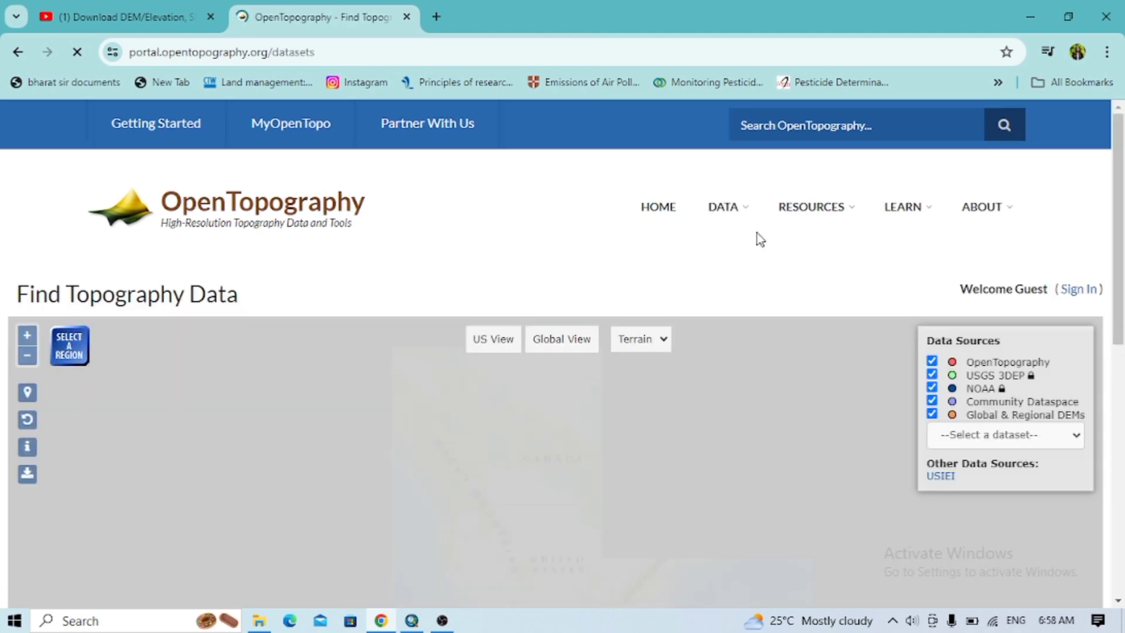
scroll(431, 292, down, 2)
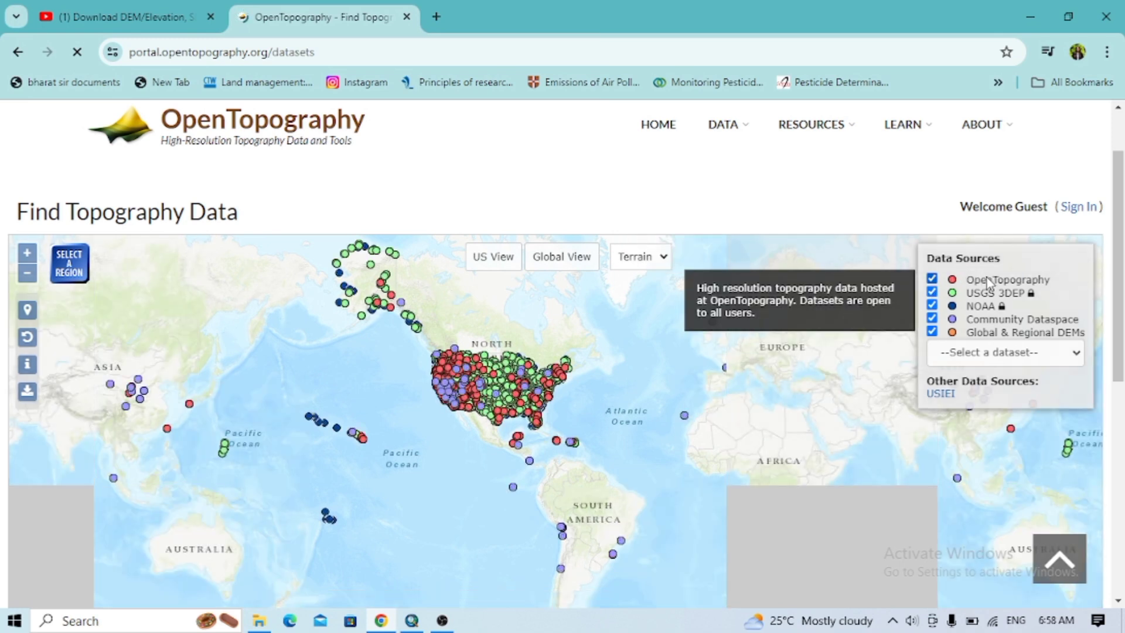
mouse_move(1031, 293)
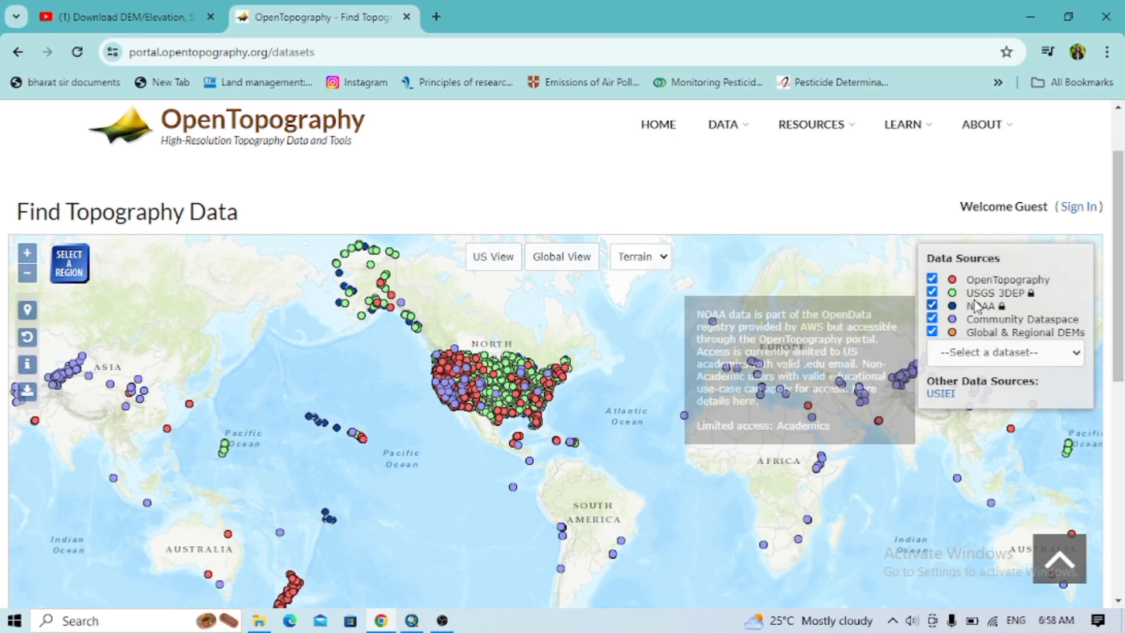
mouse_move(980, 321)
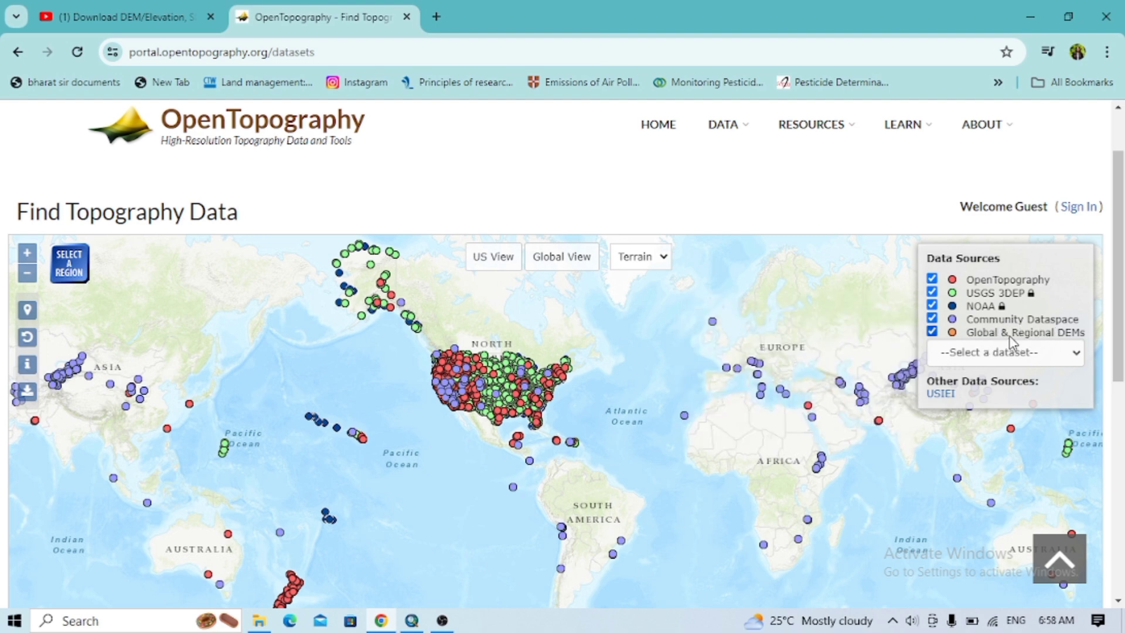
mouse_move(1081, 340)
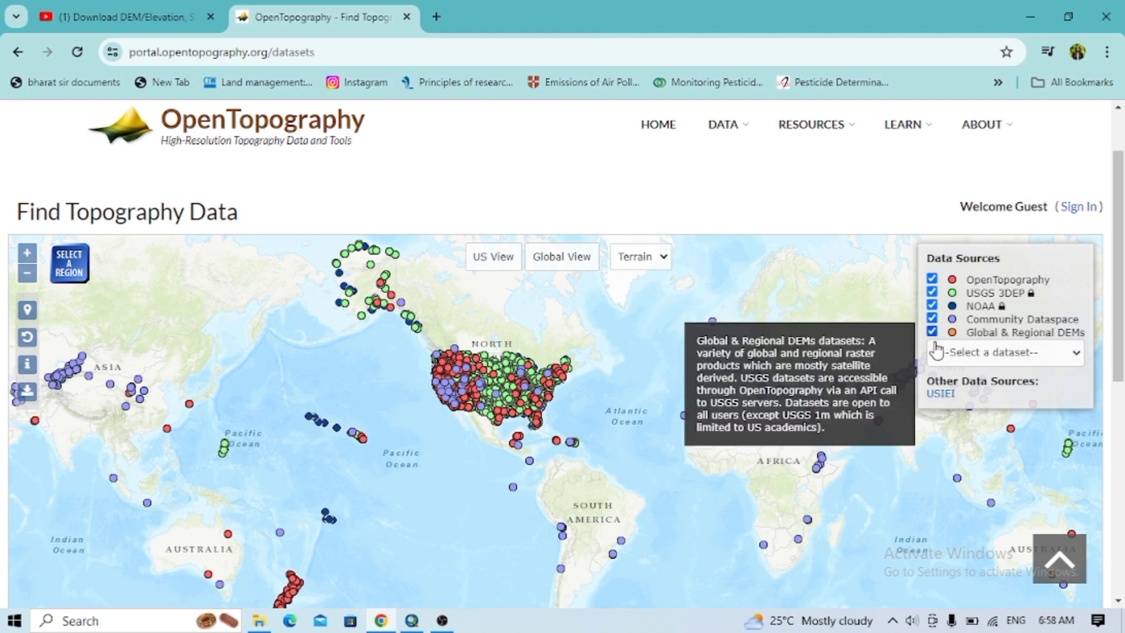
Toggle the five data source layers off and back on, leaving all checked
click(932, 278)
click(932, 292)
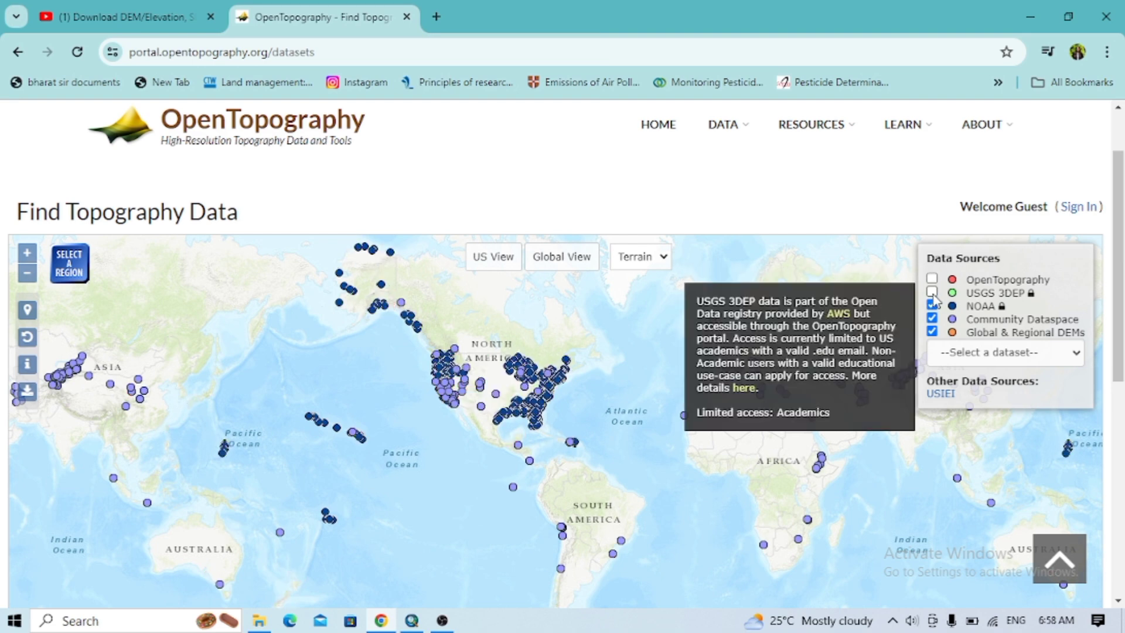
click(932, 305)
click(933, 318)
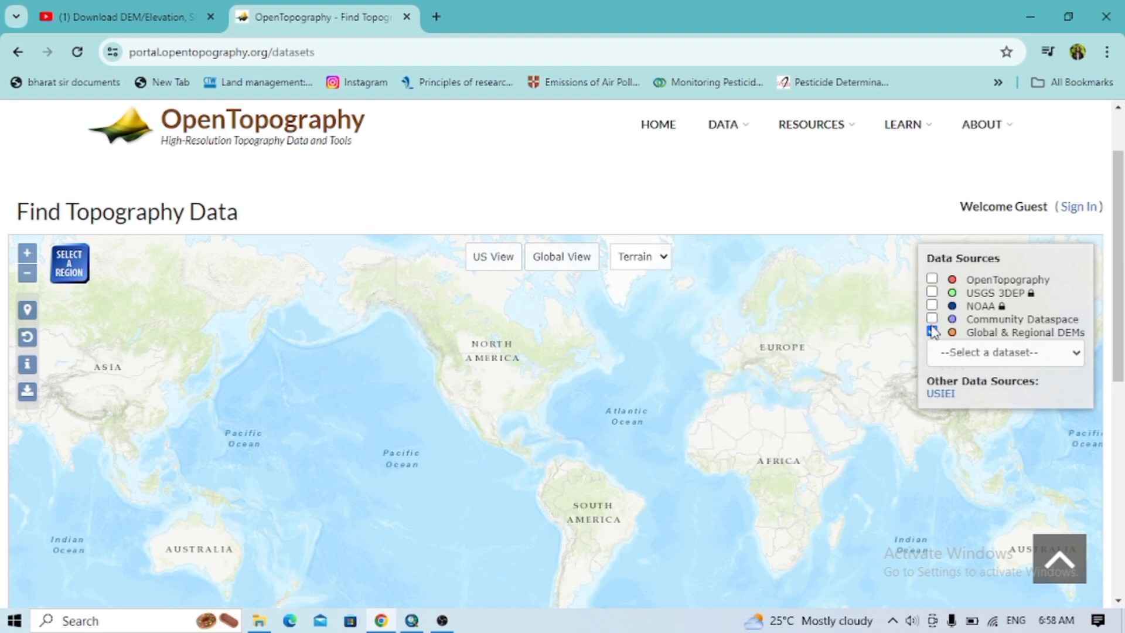
click(933, 332)
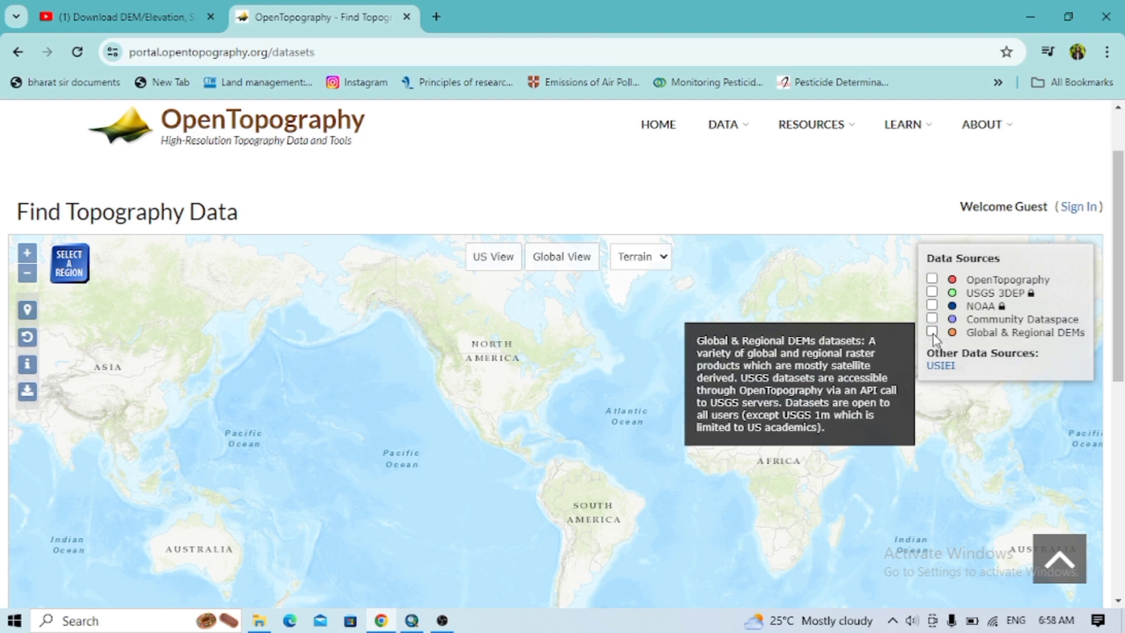
click(933, 332)
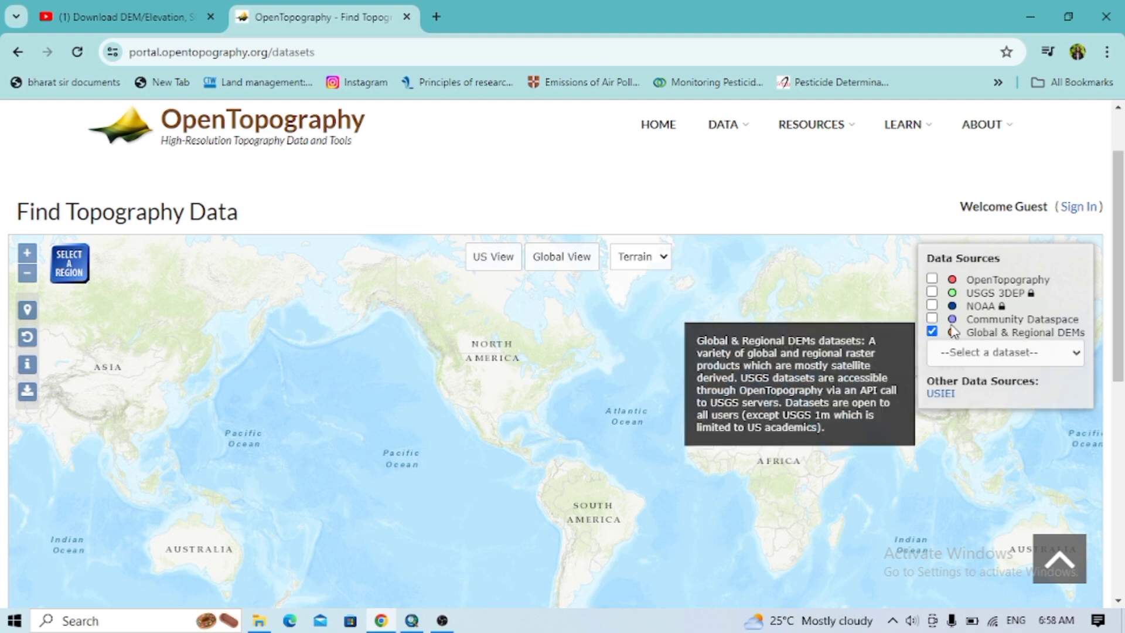
click(933, 319)
click(933, 305)
click(933, 292)
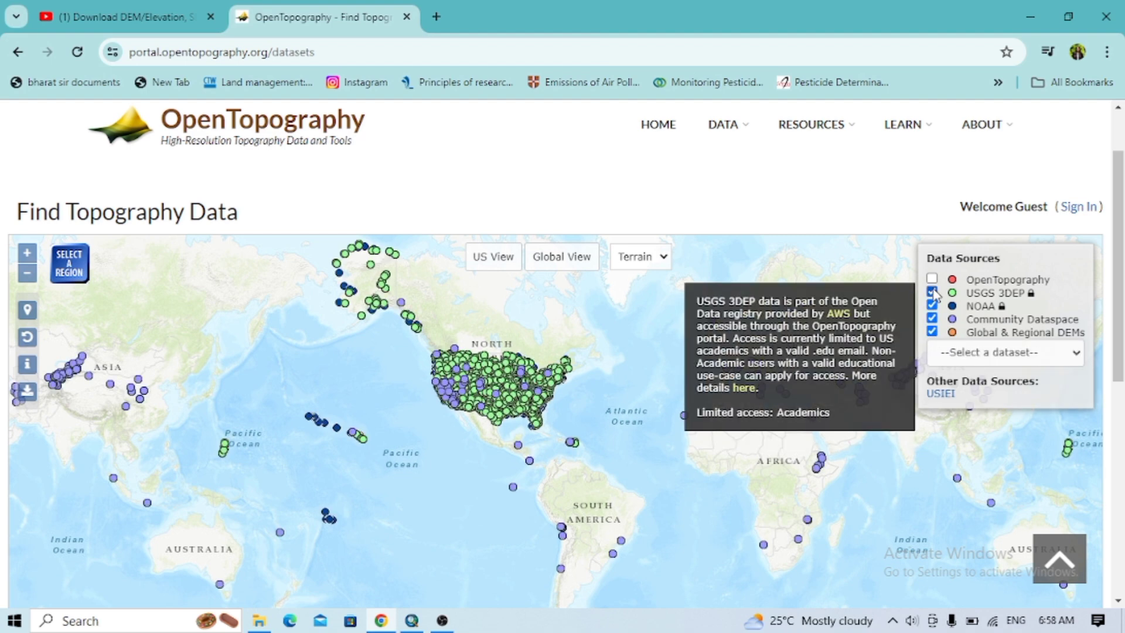
click(933, 279)
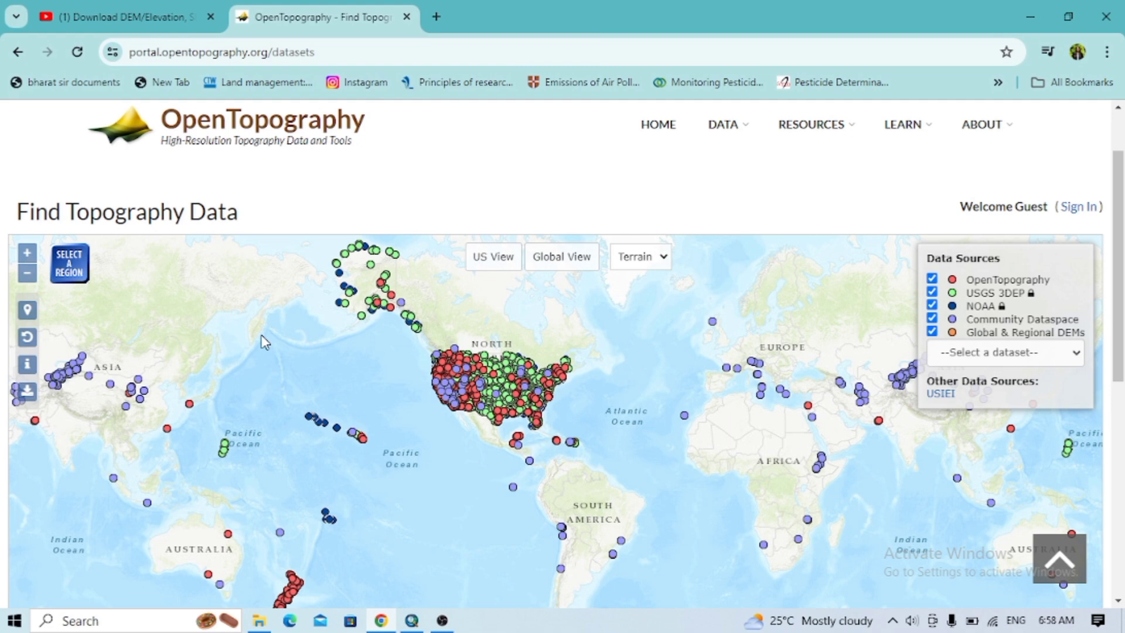
Pan and zoom the world map to frame northern India and Nepal
drag(703, 414, 398, 377)
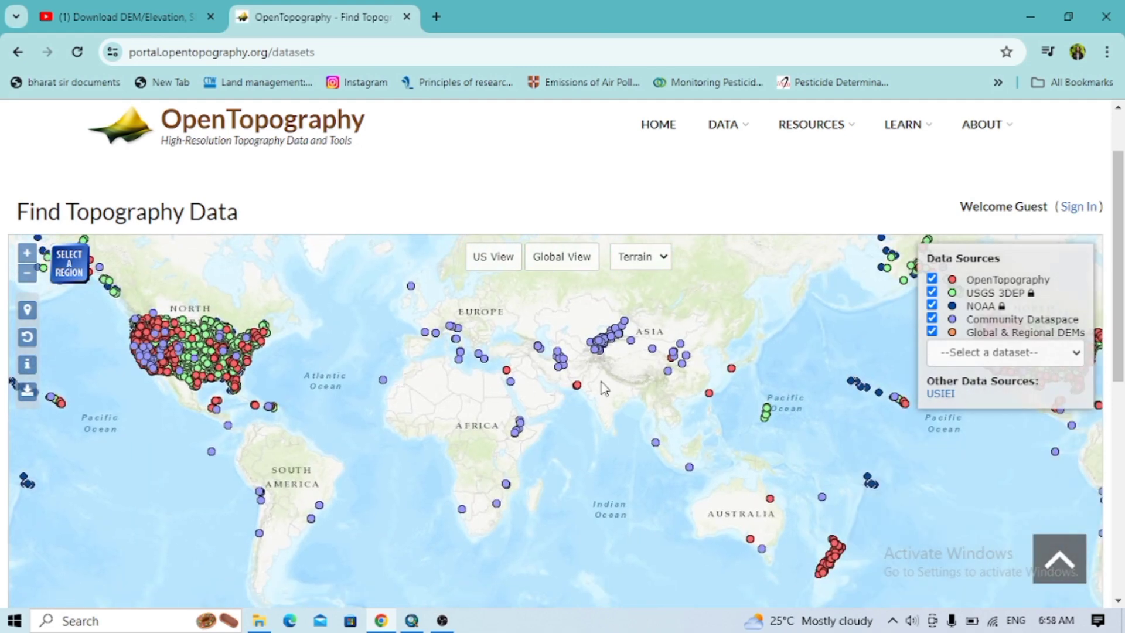
scroll(604, 386, up, 3)
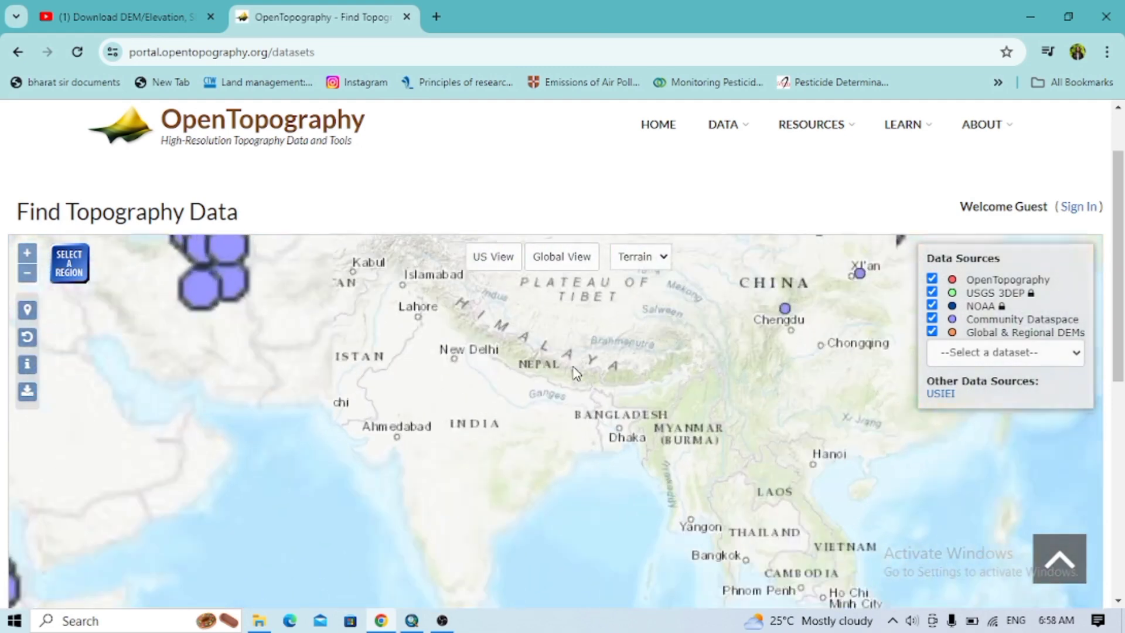
scroll(574, 372, up, 2)
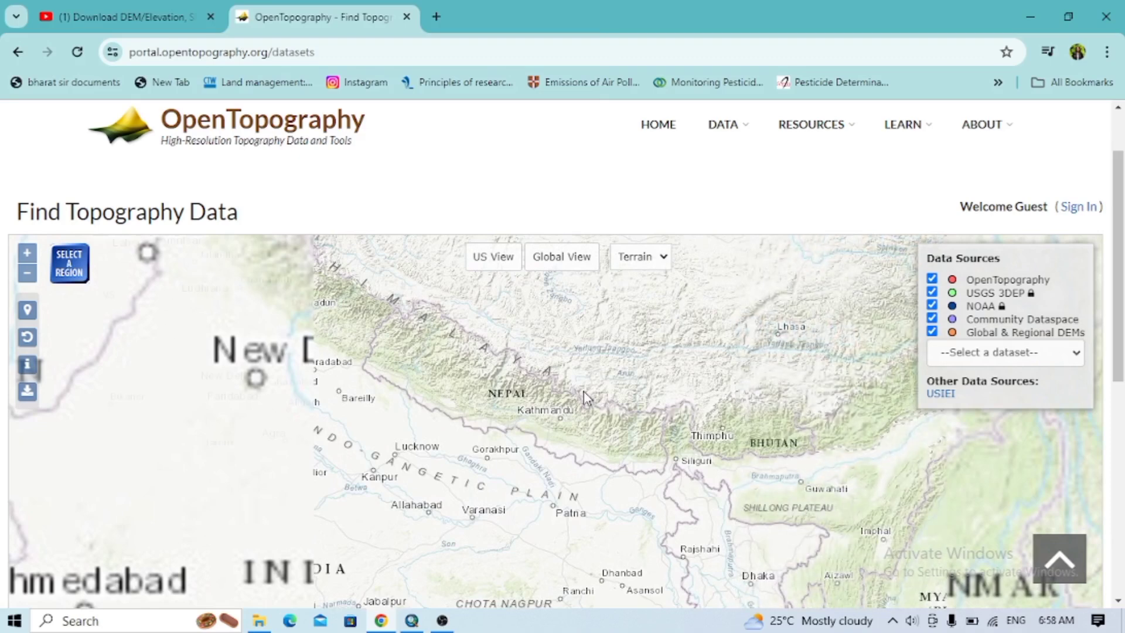
scroll(584, 391, up, 2)
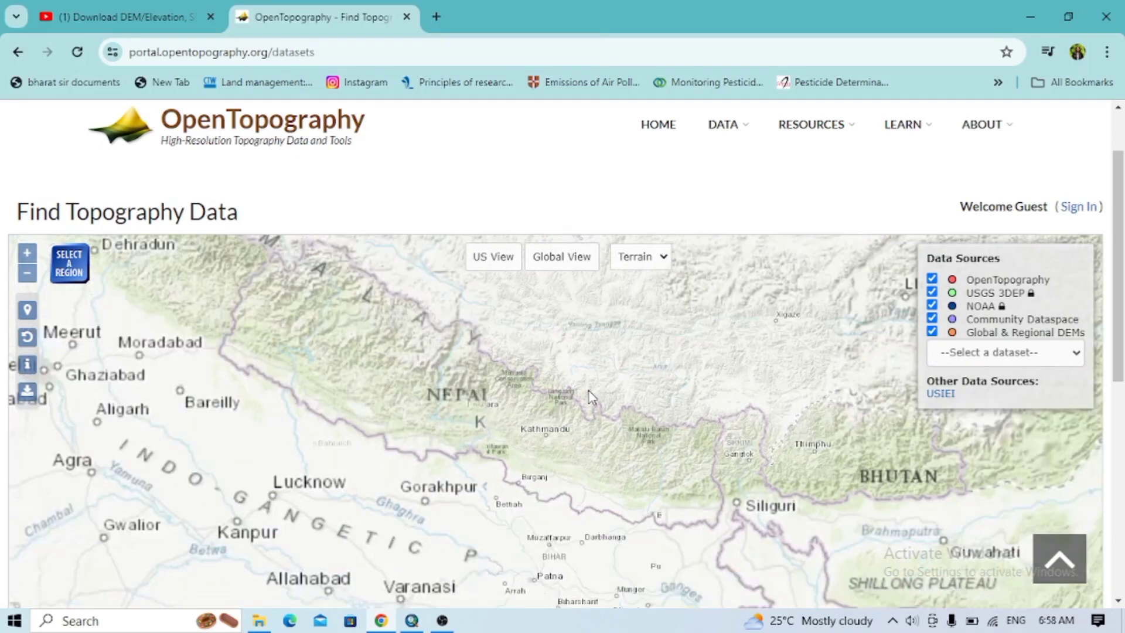
scroll(591, 397, down, 1)
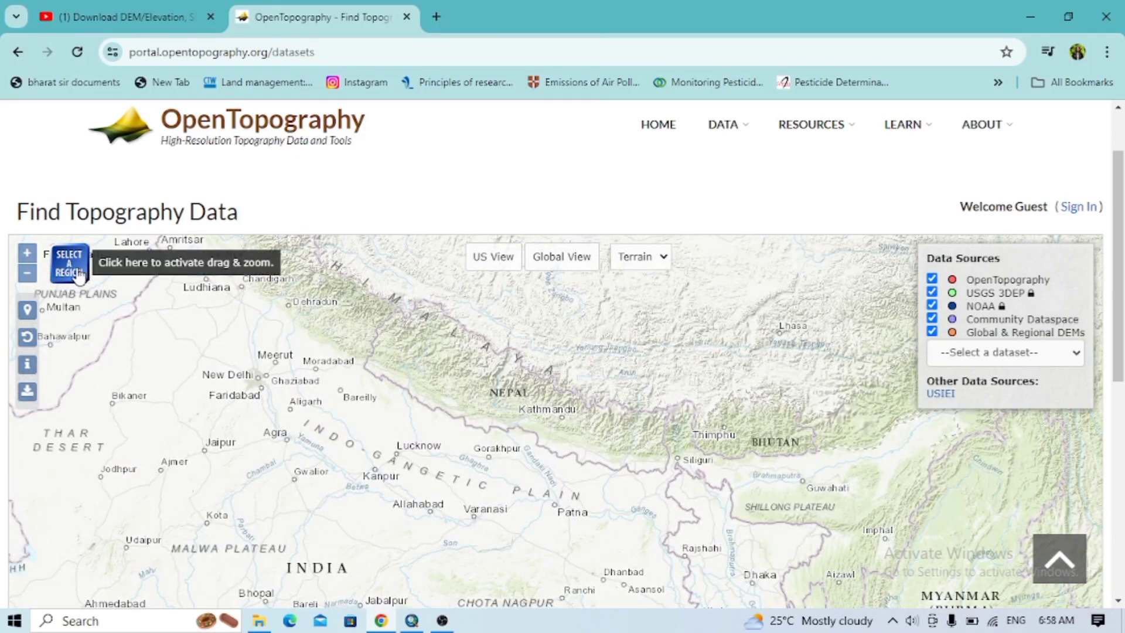
scroll(544, 407, up, 1)
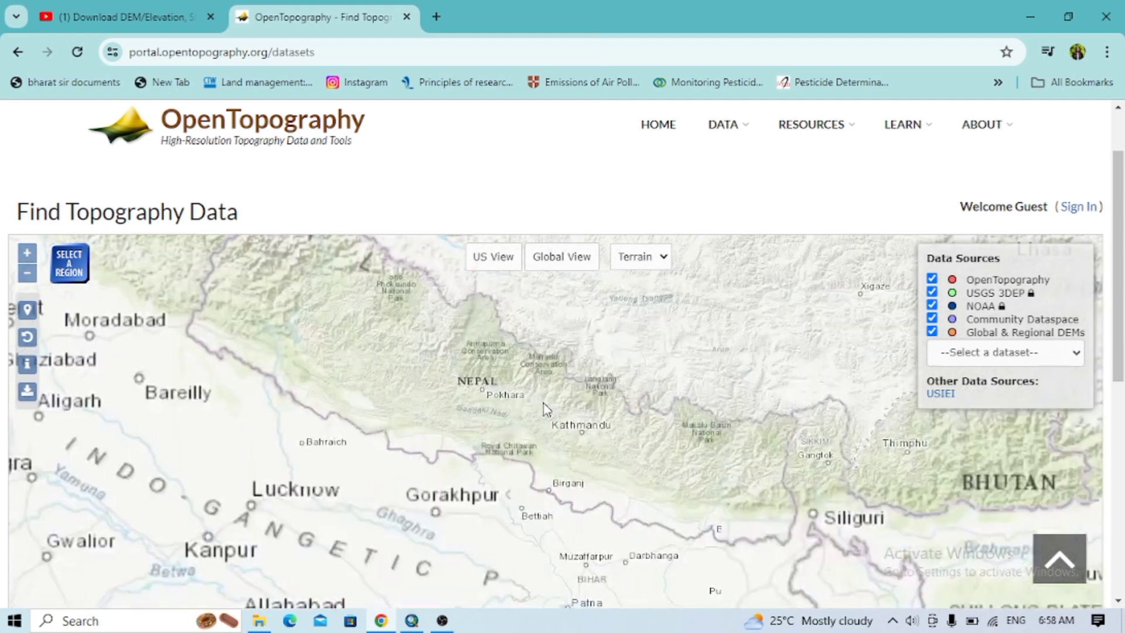
scroll(544, 407, down, 1)
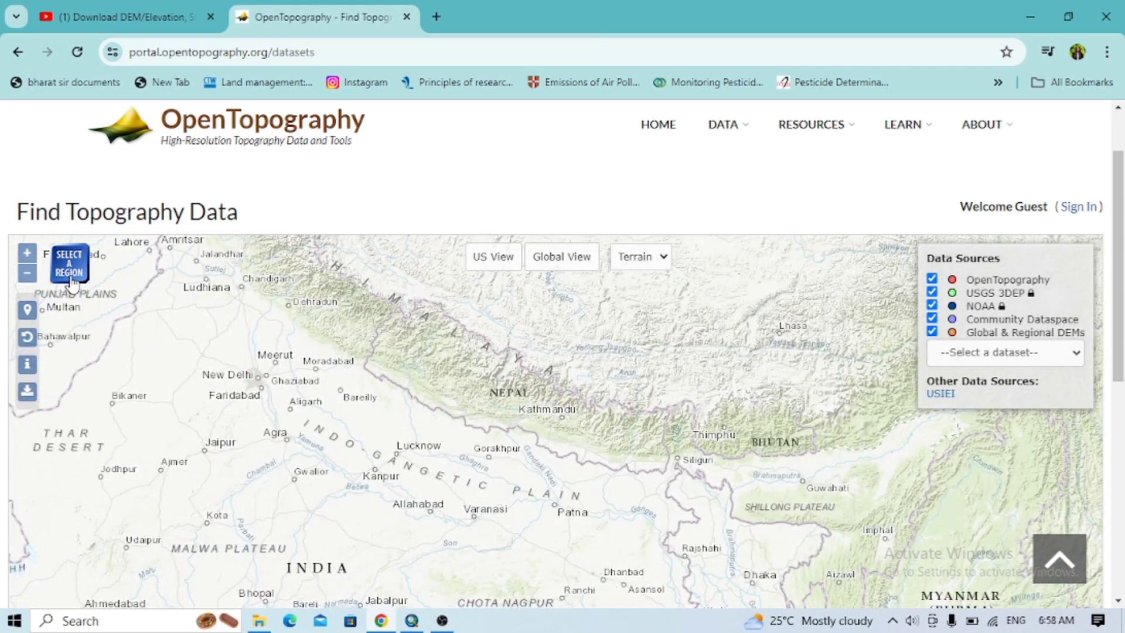
scroll(595, 363, down, 1)
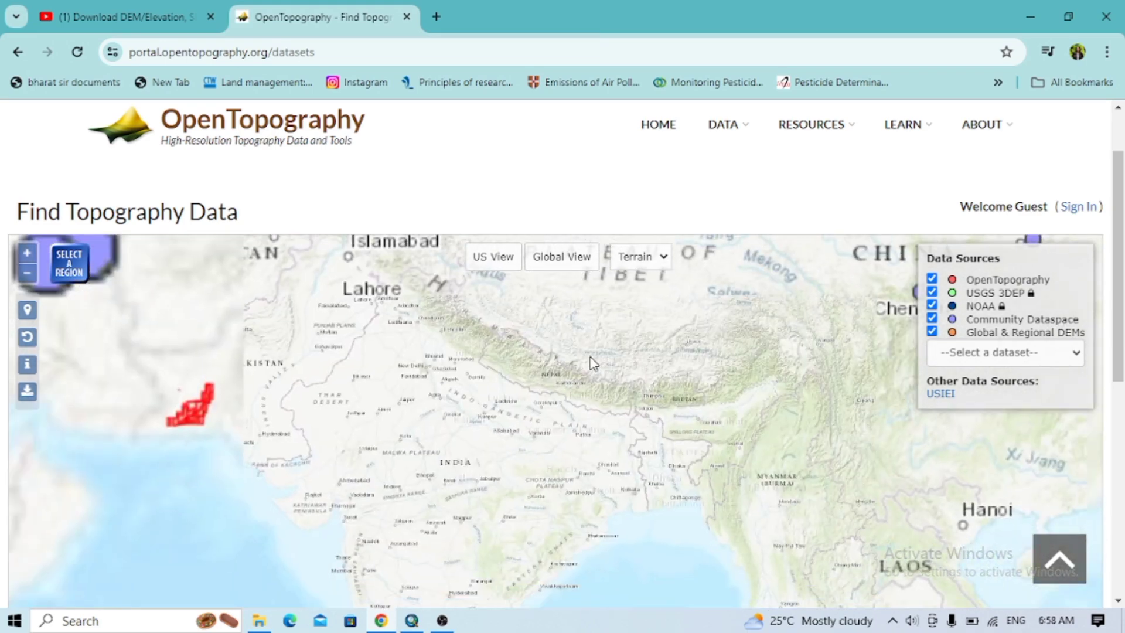
scroll(591, 362, up, 1)
scroll(591, 363, up, 1)
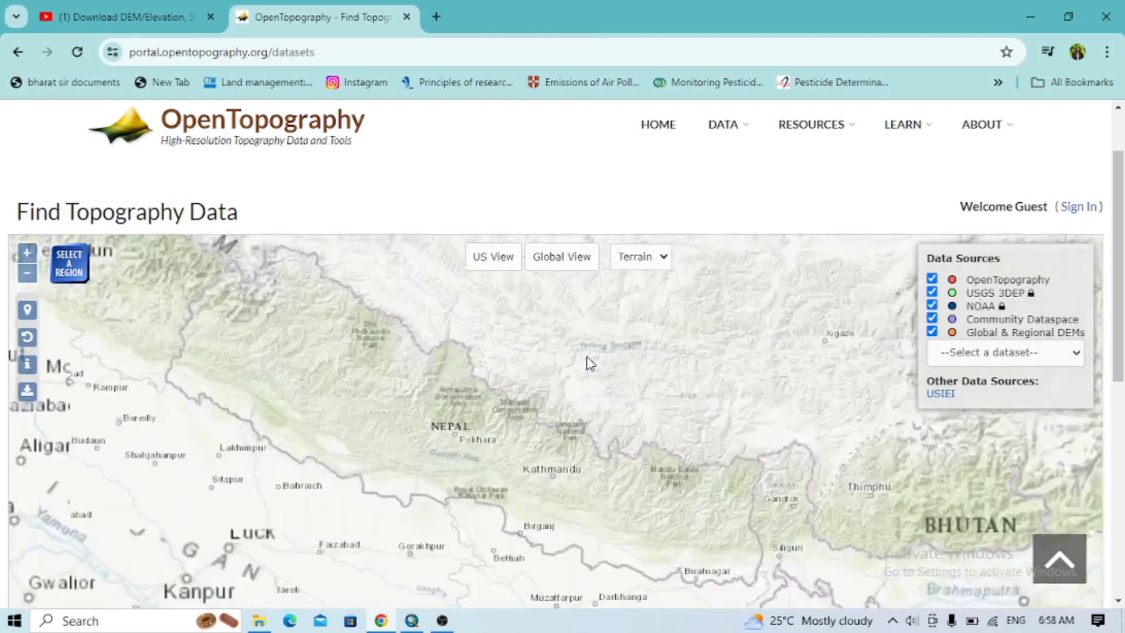
scroll(587, 362, down, 1)
Draw a search rectangle around Nepal and review the eight Global & Regional DEM results
click(65, 271)
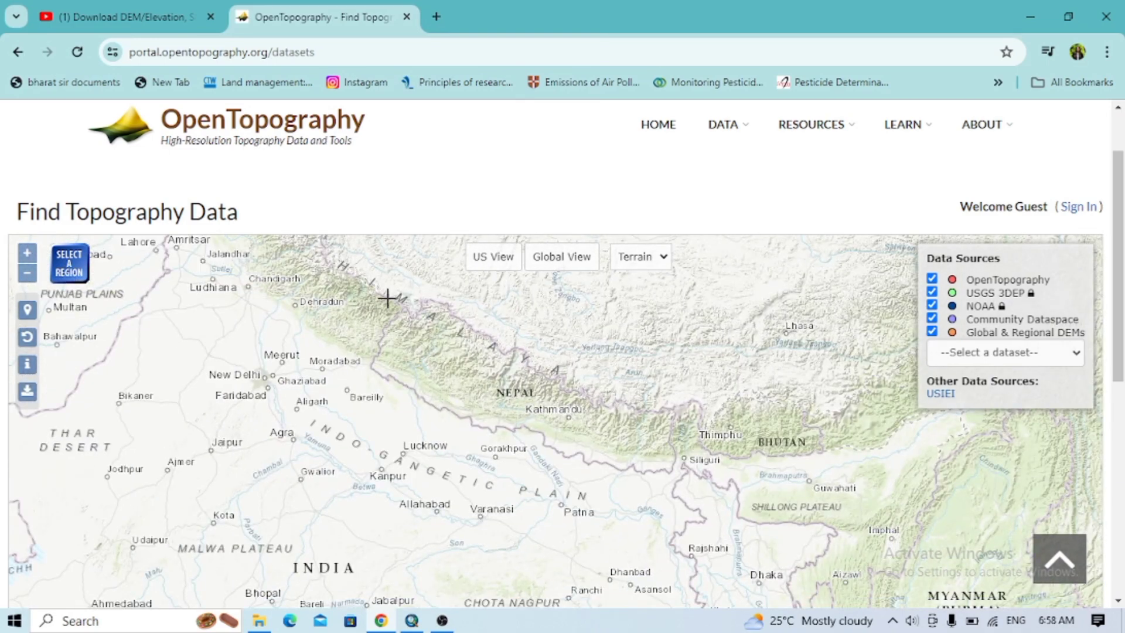
drag(361, 283, 697, 486)
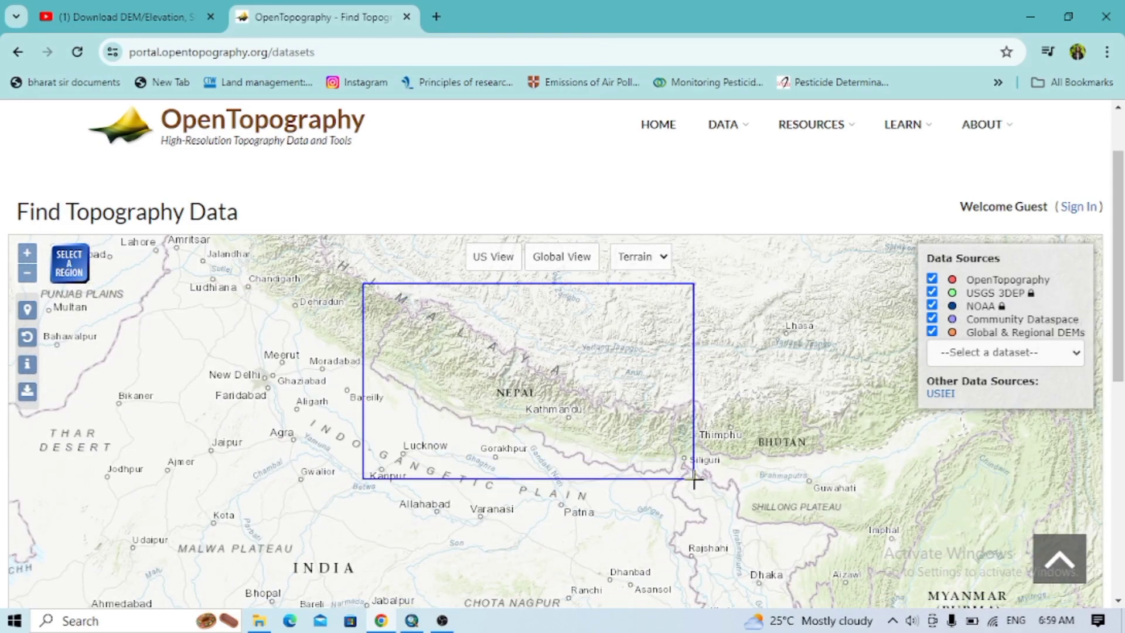
scroll(452, 330, down, 1)
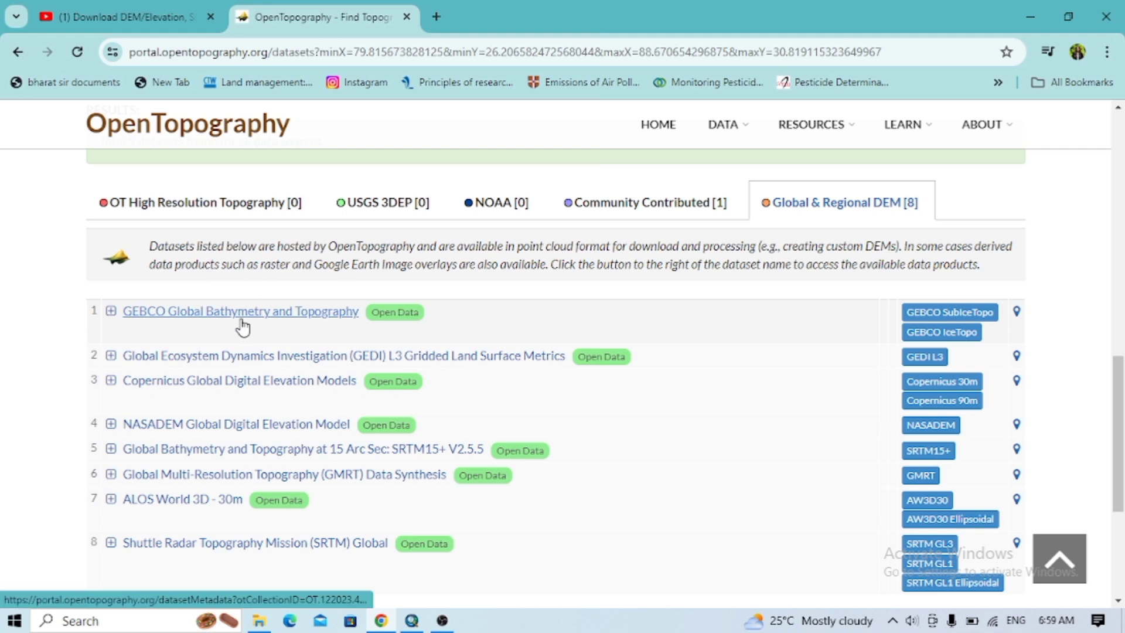
scroll(316, 329, down, 1)
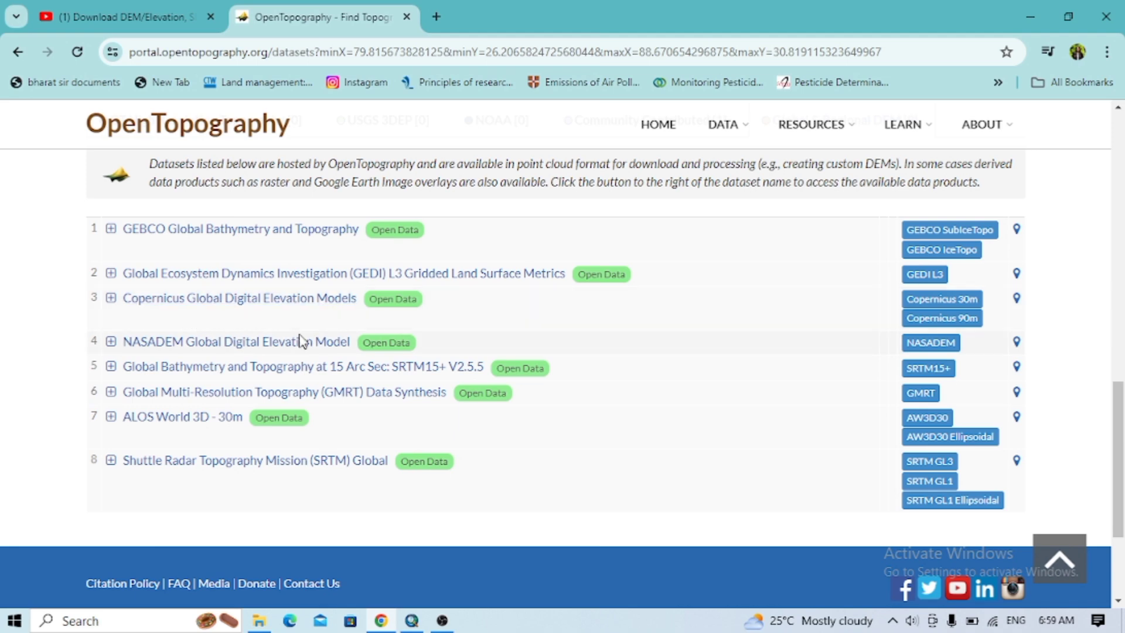
scroll(182, 361, down, 2)
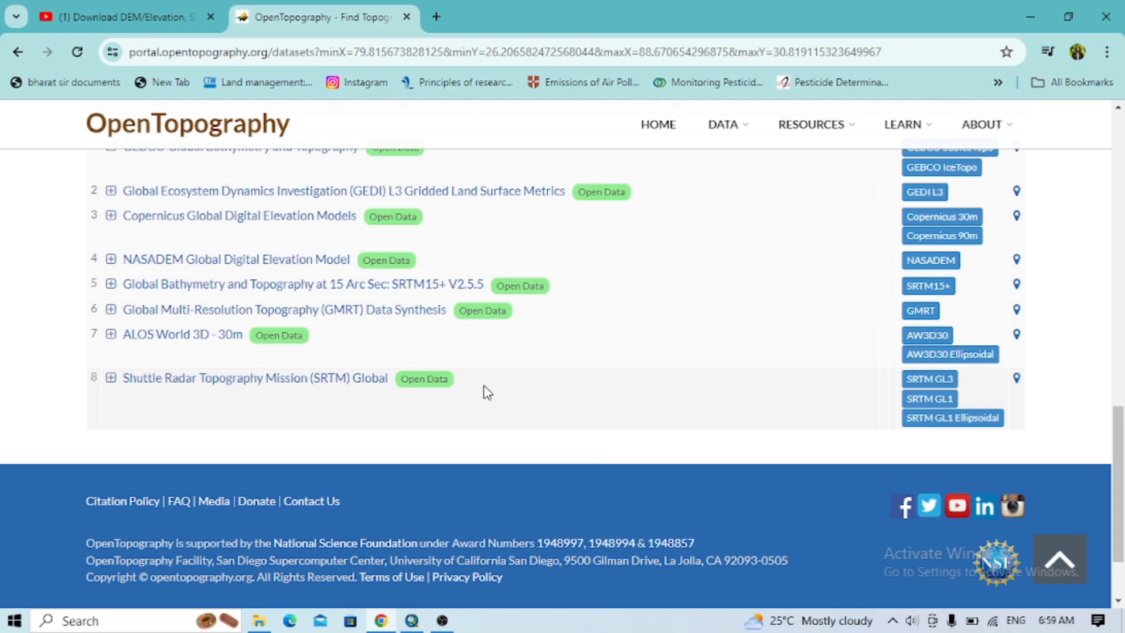
scroll(934, 258, up, 2)
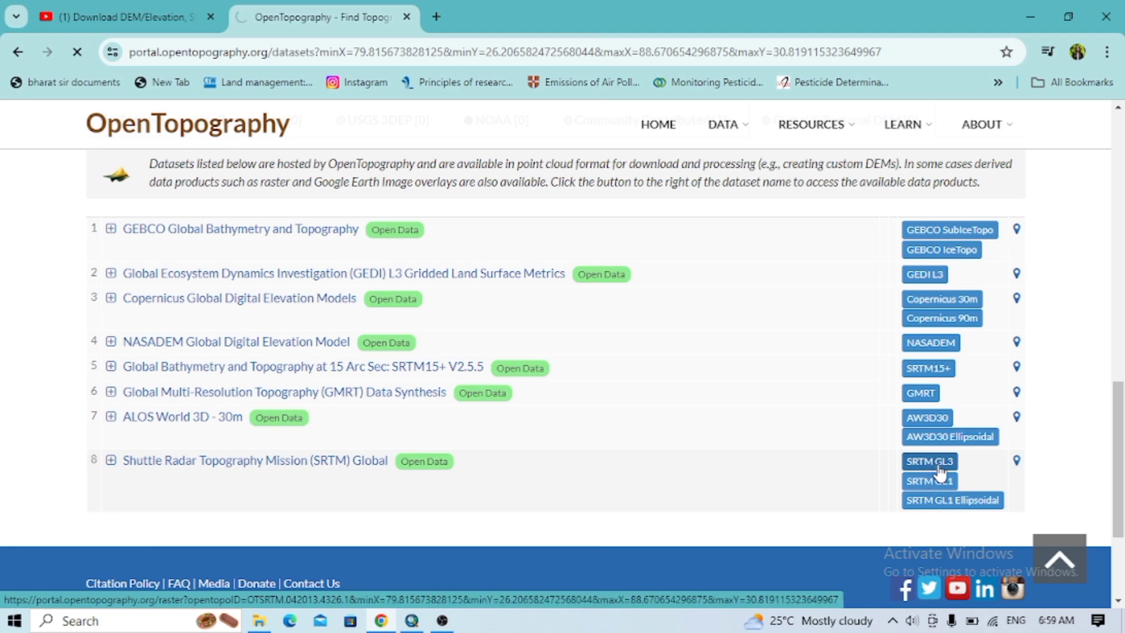
Look over the SRTM GL3 dataset page, then go back to the dataset list
scroll(756, 471, down, 1)
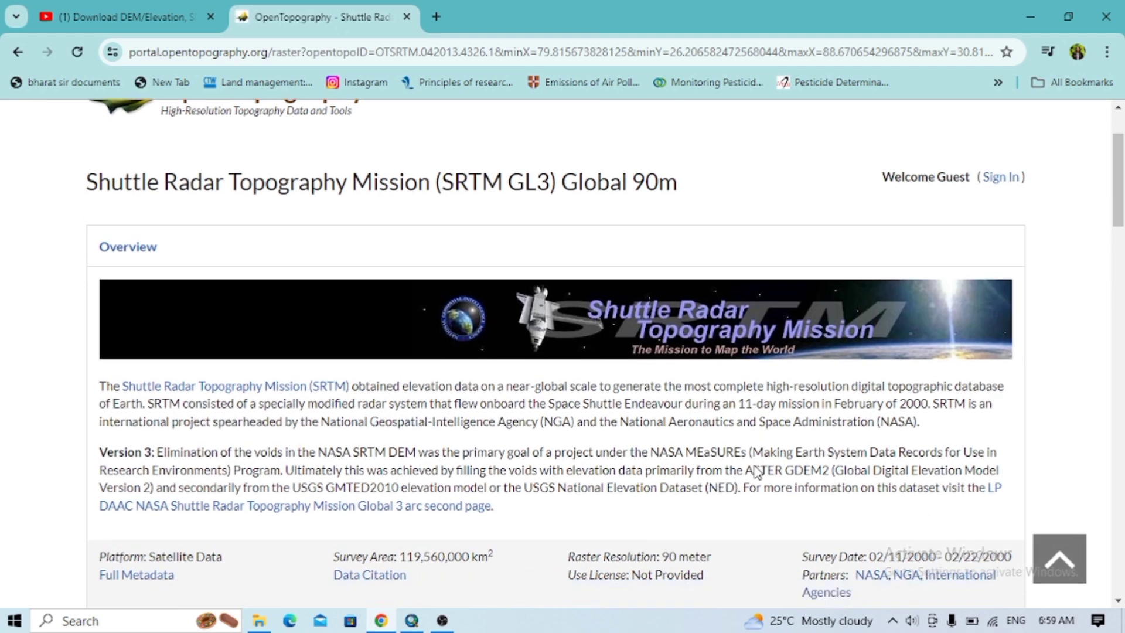
scroll(756, 470, down, 2)
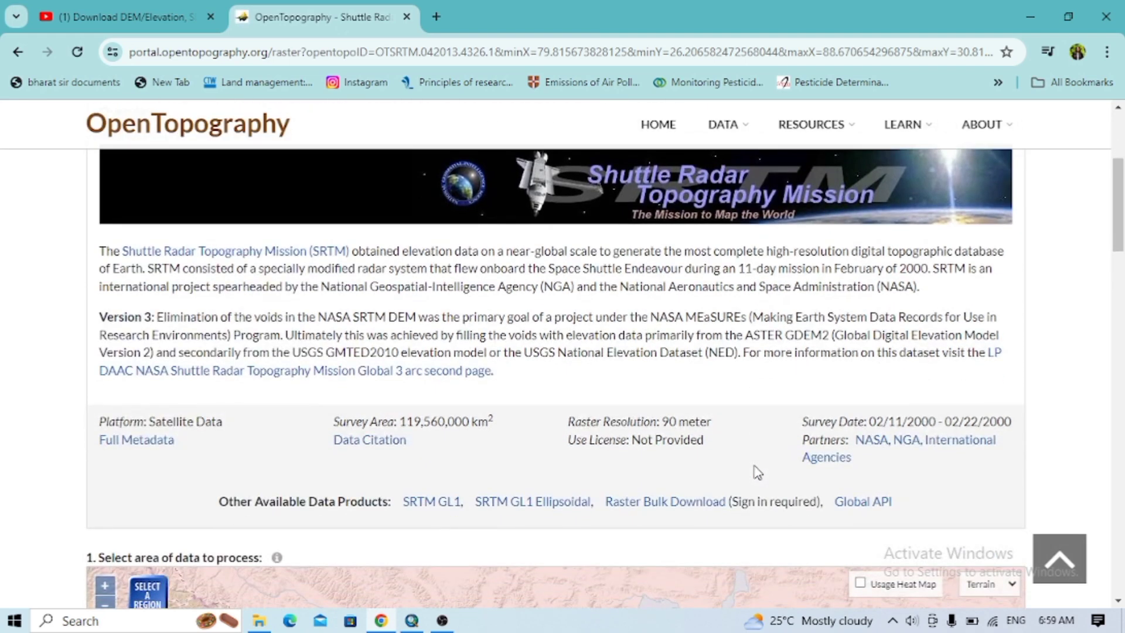
scroll(757, 473, down, 3)
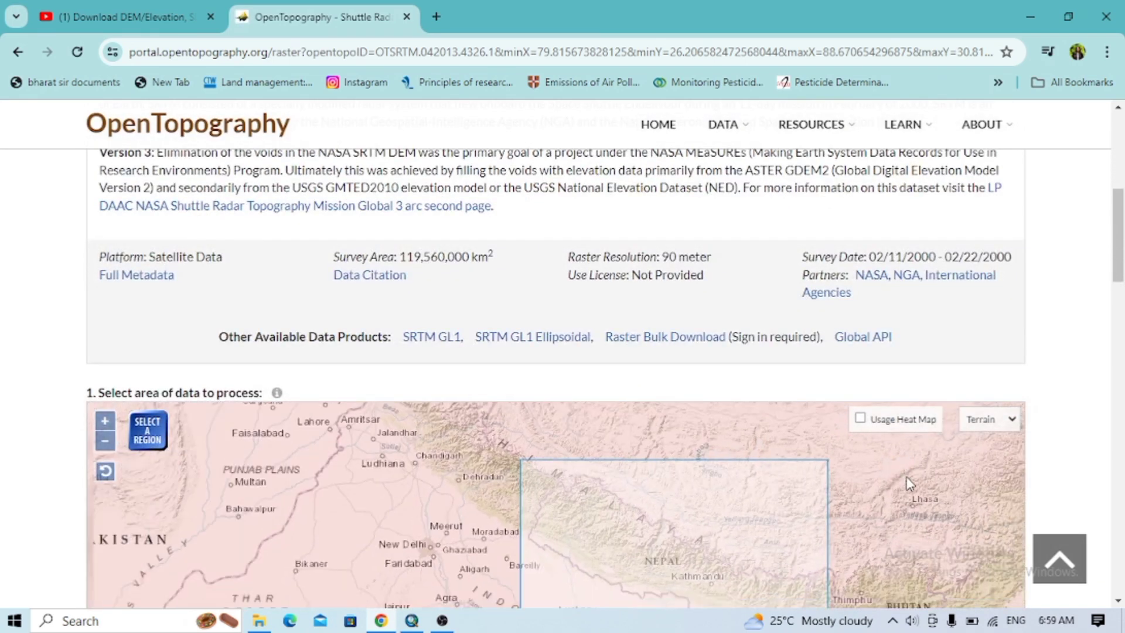
scroll(1020, 377, up, 4)
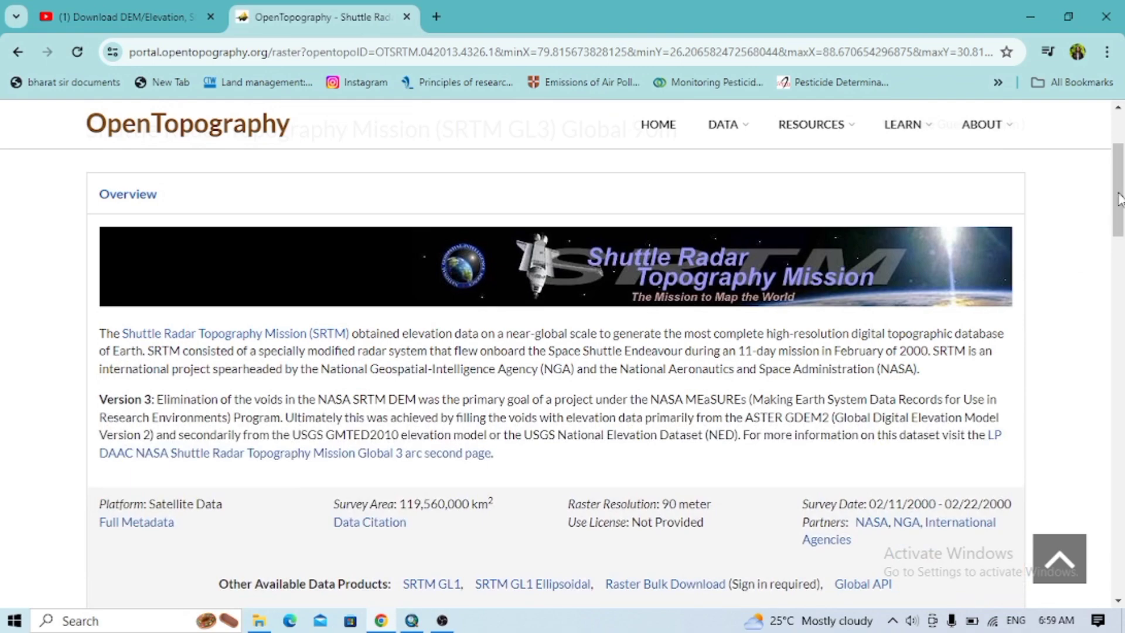
drag(1120, 199, 1088, 365)
scroll(437, 299, up, 5)
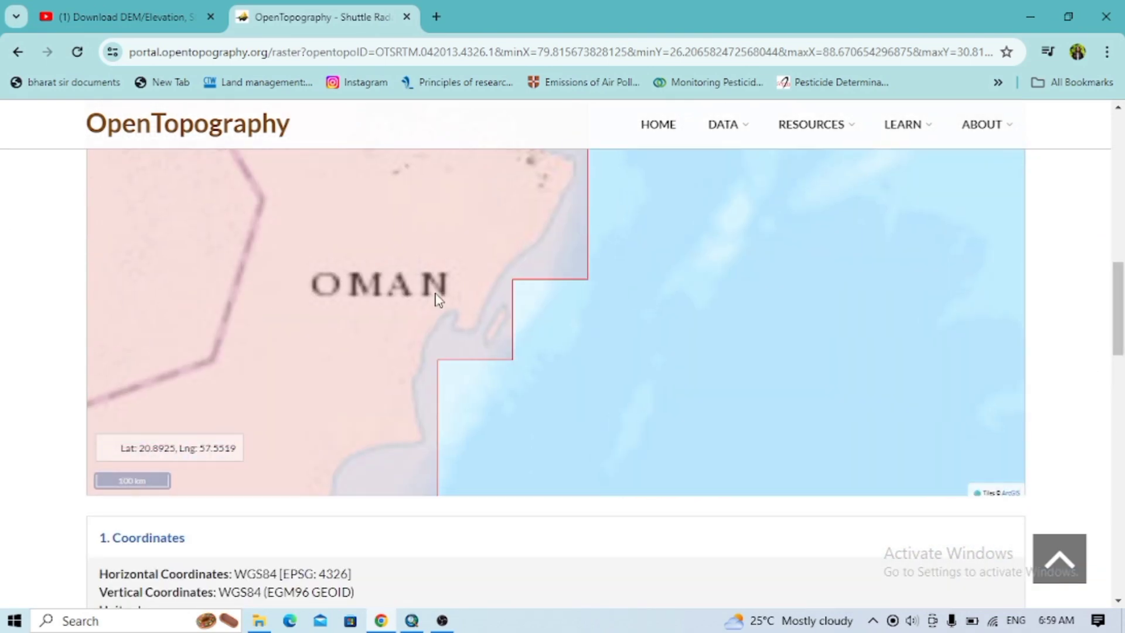
scroll(437, 299, down, 3)
click(18, 52)
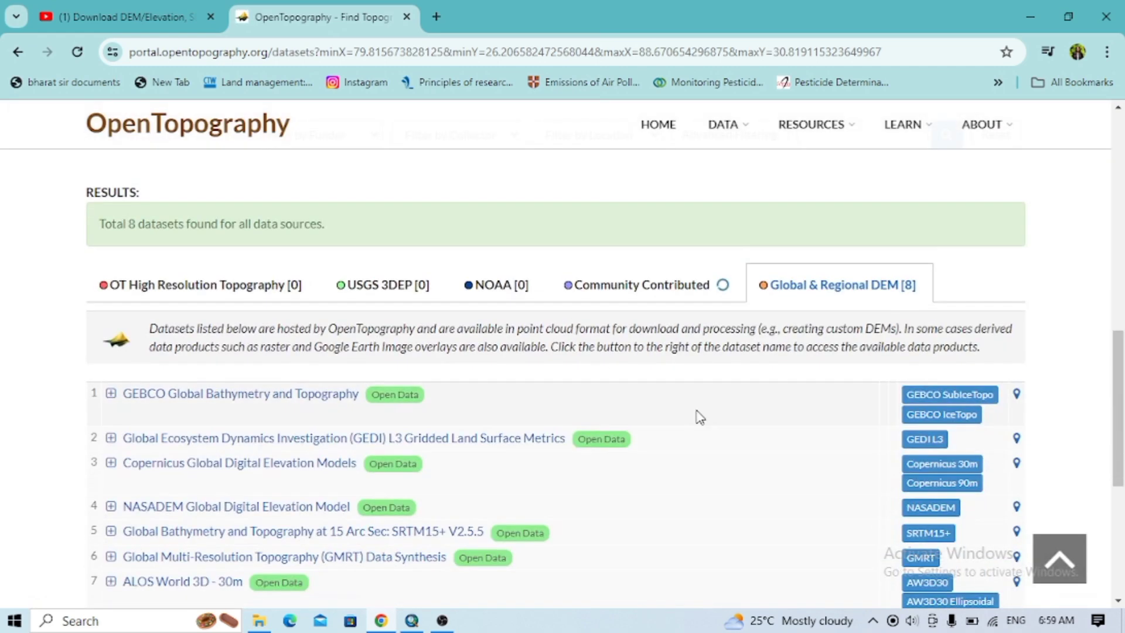
Open the SRTM GL1 Global 30m dataset page with the Nepal area
scroll(733, 440, down, 3)
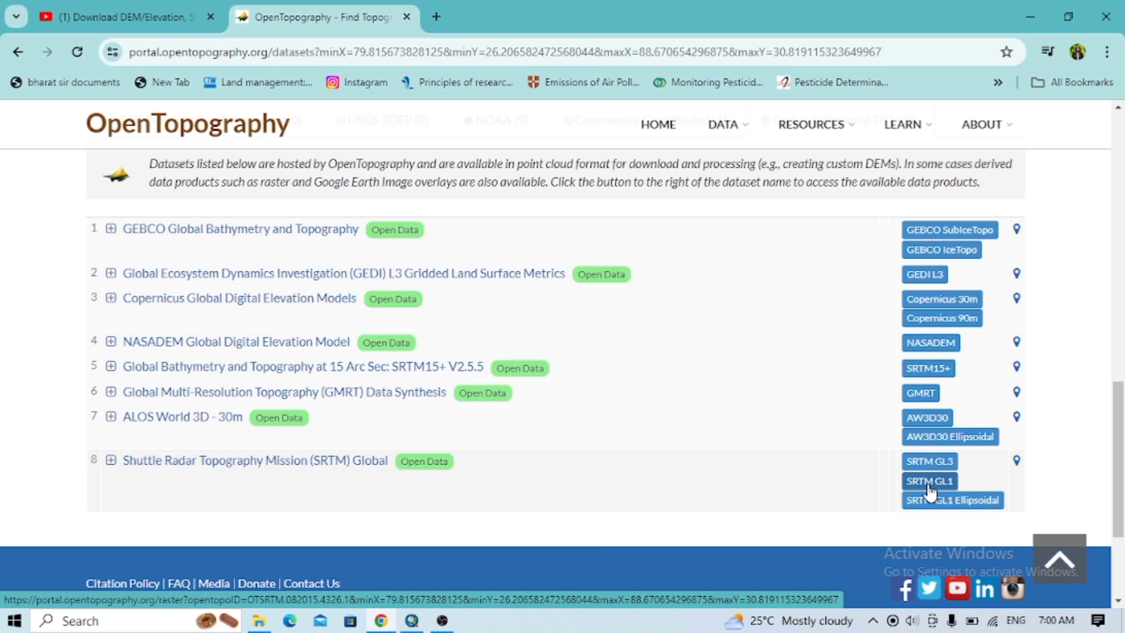
click(930, 491)
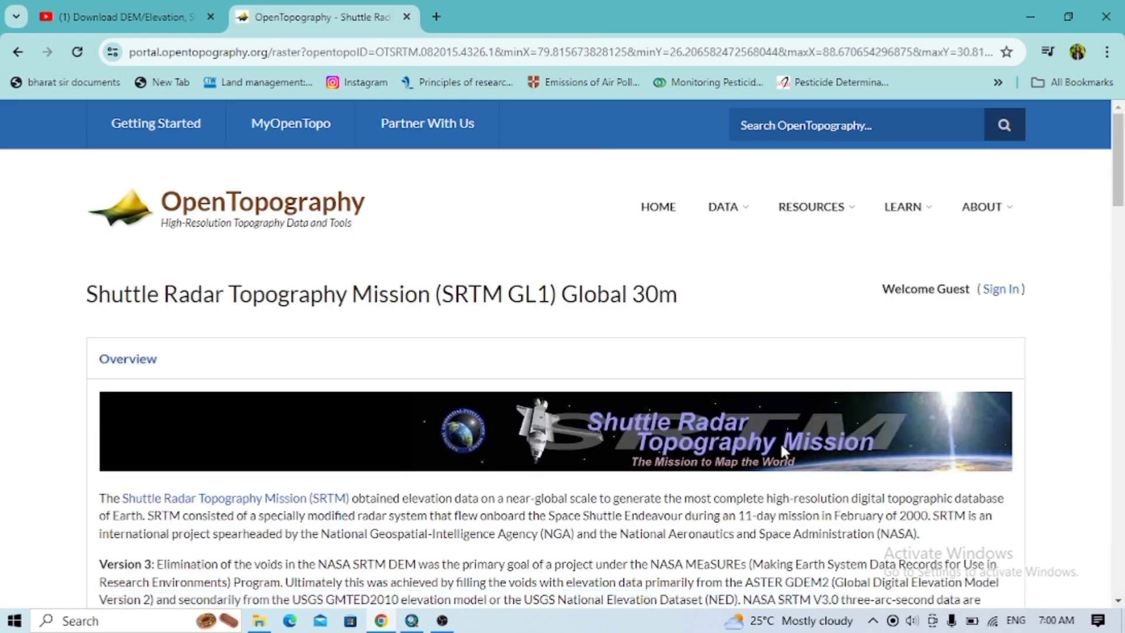
scroll(781, 444, down, 5)
scroll(781, 451, down, 2)
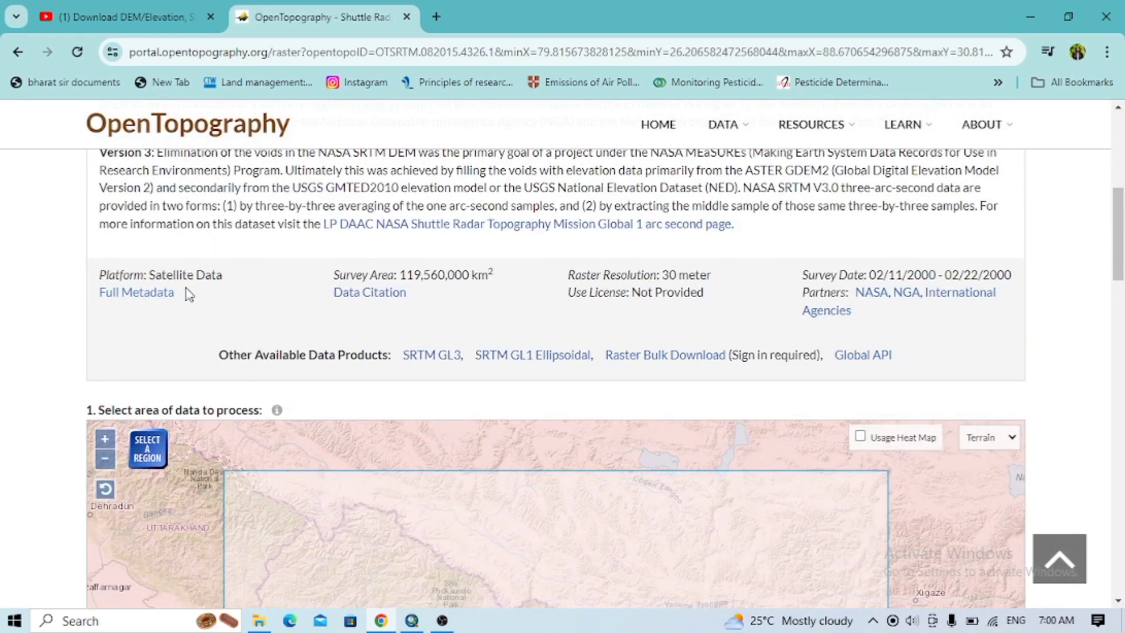
Enable manual selection coordinates and validate them, estimating about 443,636 km²
scroll(485, 381, down, 4)
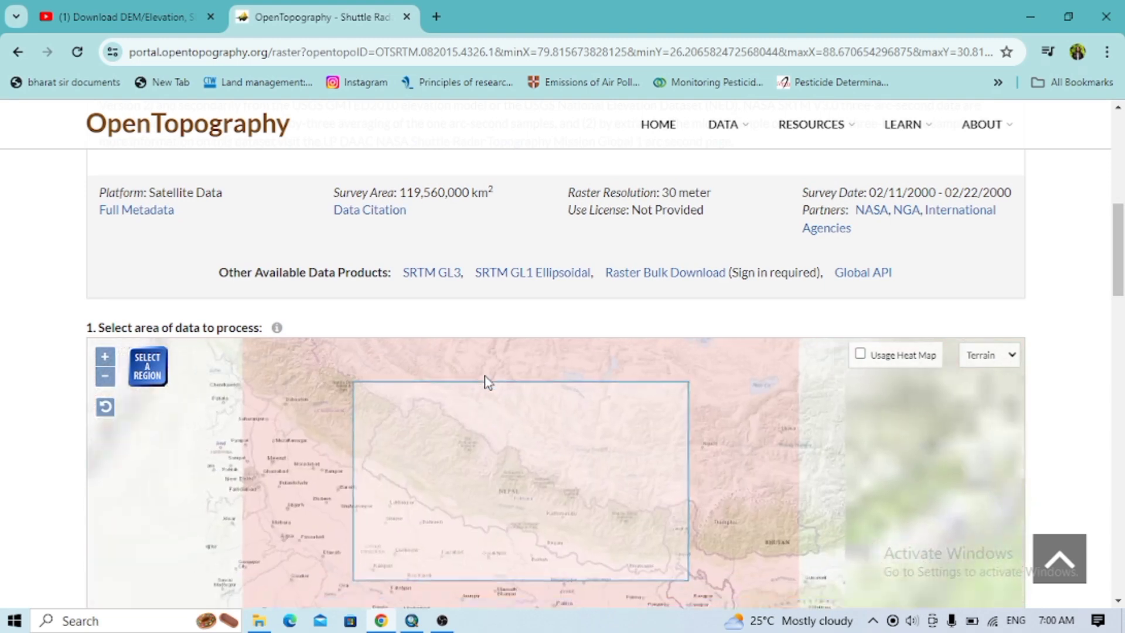
drag(1122, 237, 1122, 364)
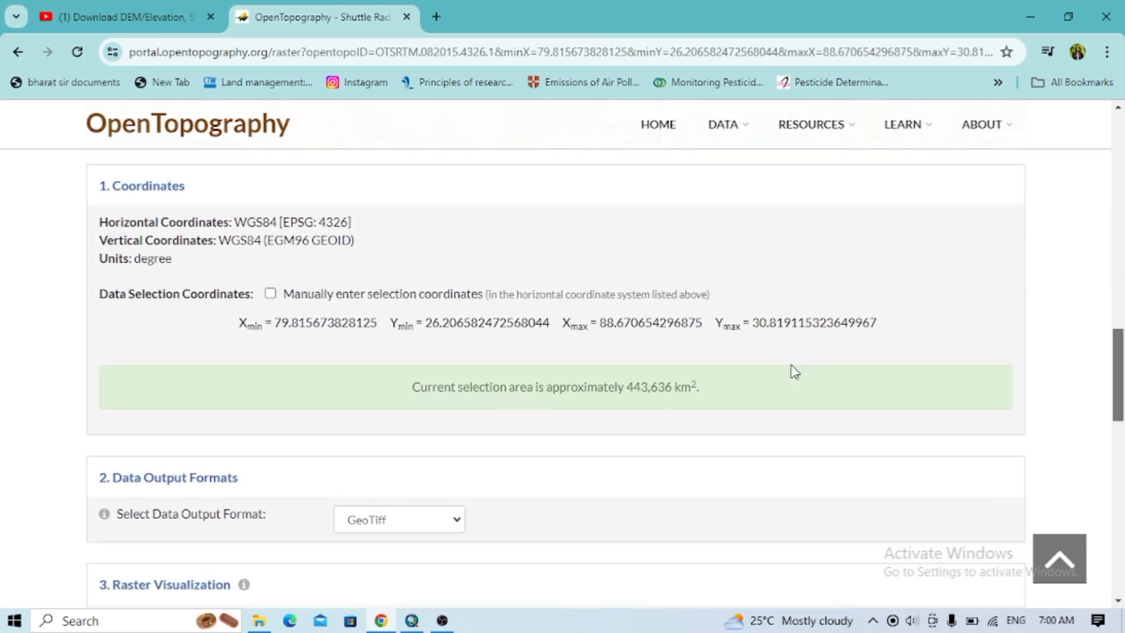
click(271, 294)
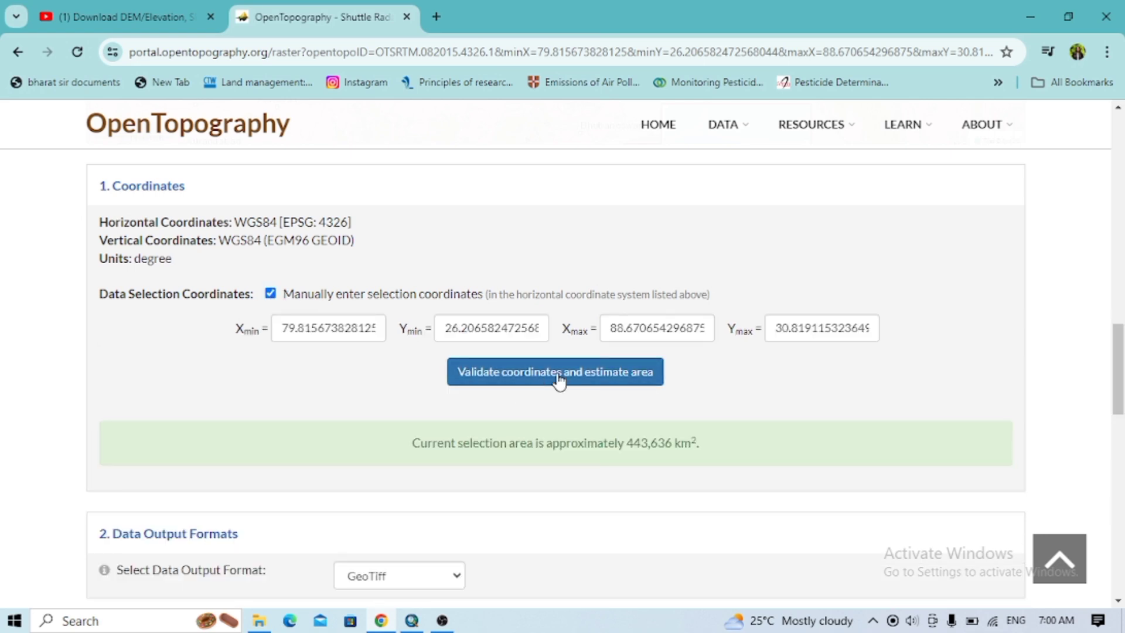
scroll(556, 381, down, 3)
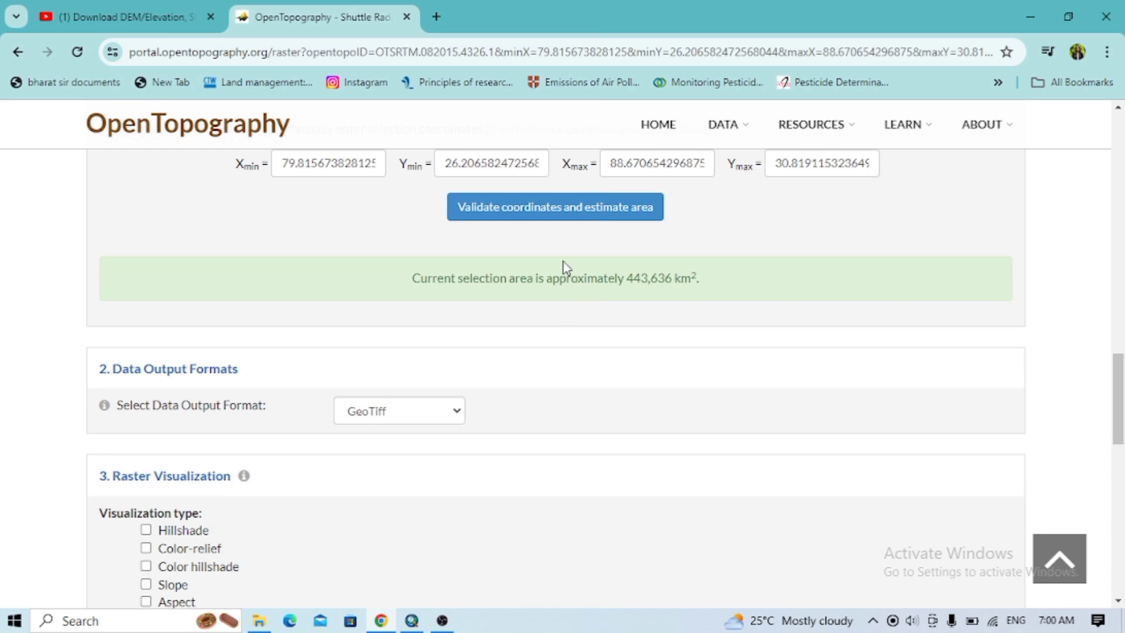
click(560, 214)
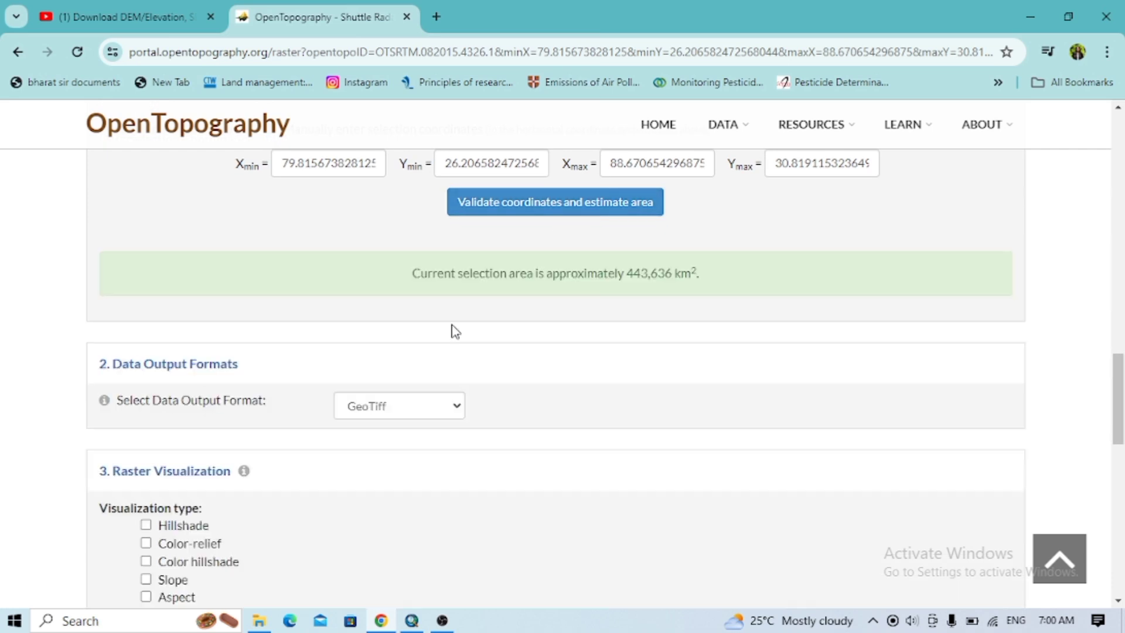
Keep GeoTiff as the data output format
scroll(453, 330, down, 2)
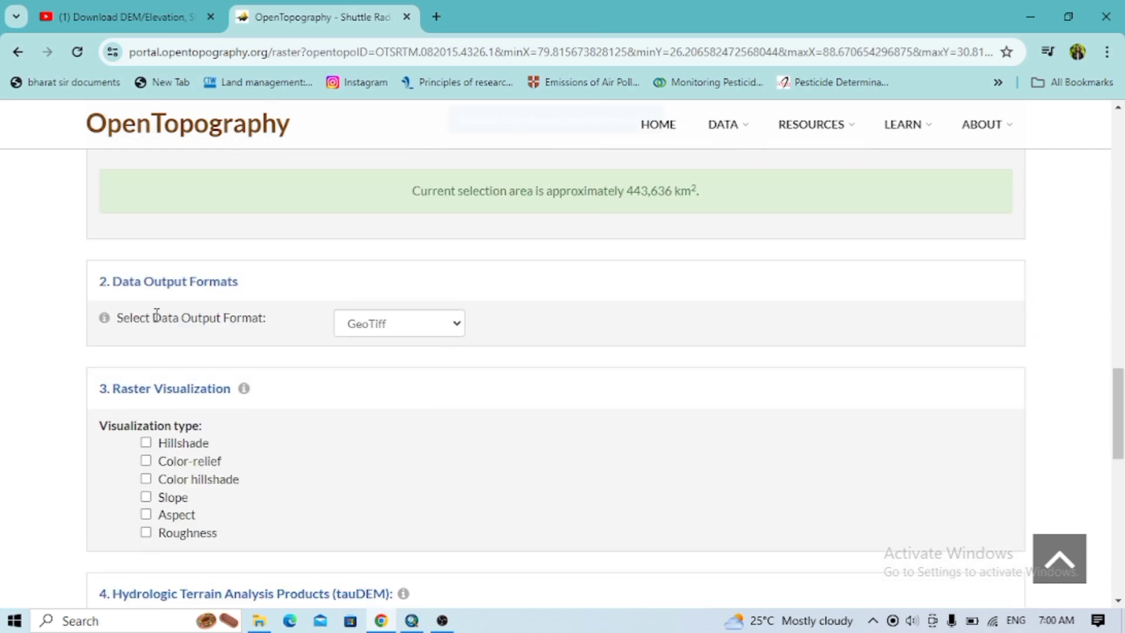
click(460, 327)
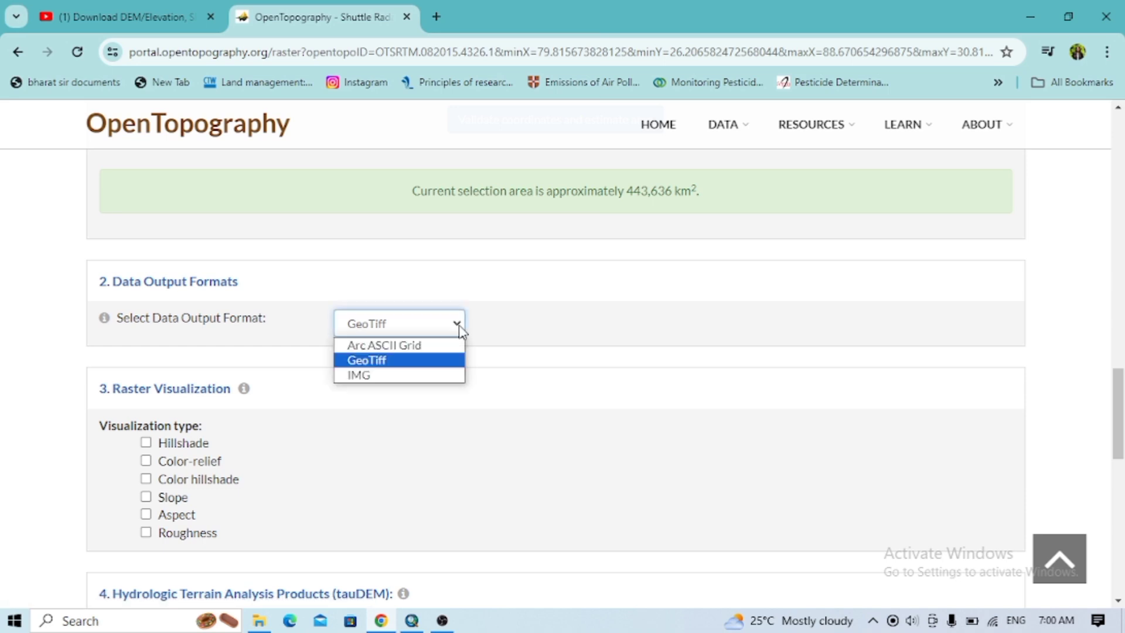
click(396, 364)
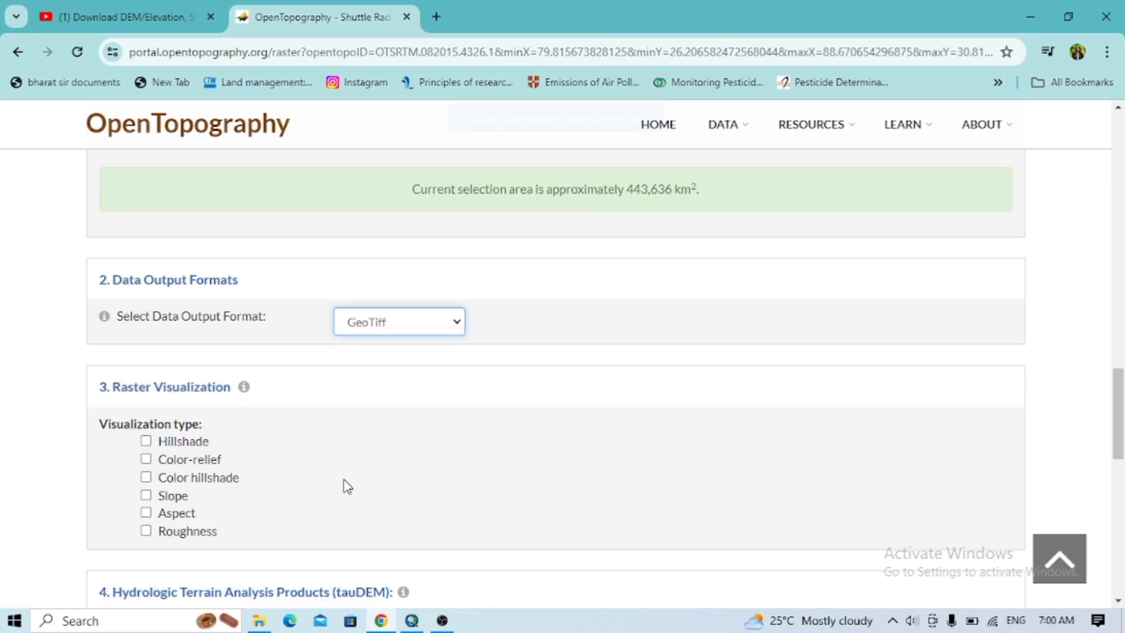
scroll(348, 486, down, 1)
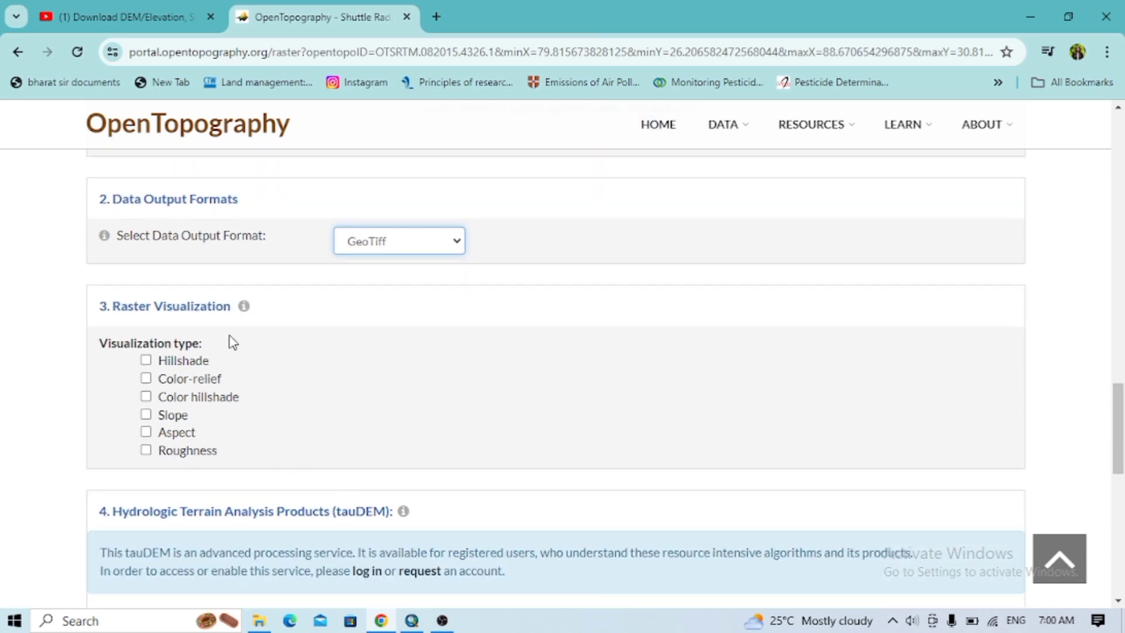
Tick the Hillshade, Slope and Roughness visualizations and scroll down to Job Description
click(146, 361)
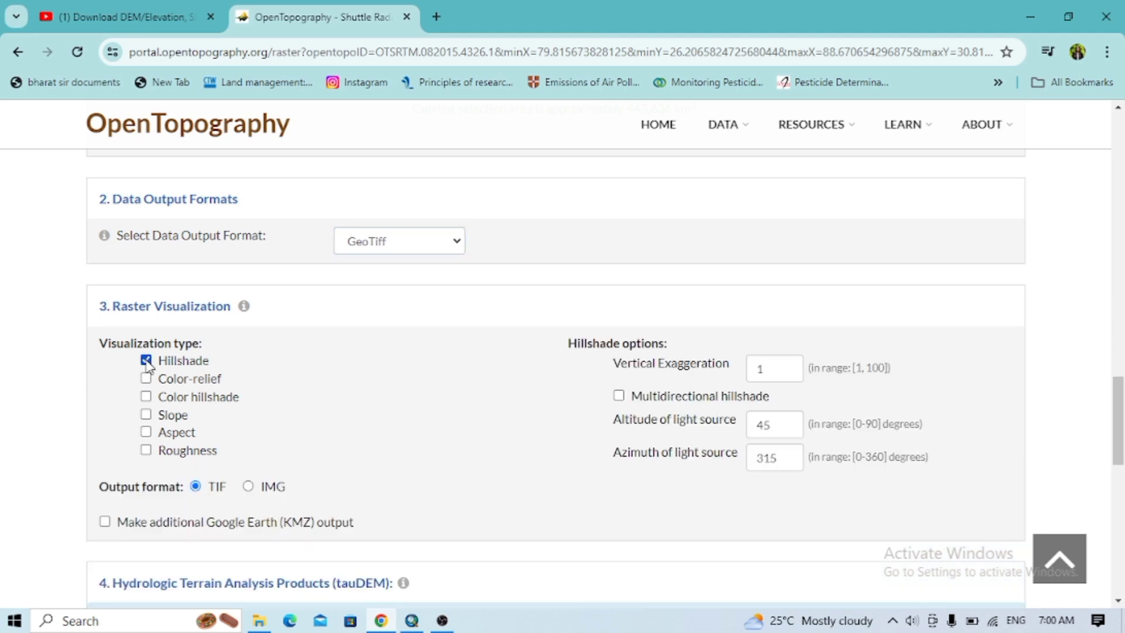
scroll(148, 366, down, 1)
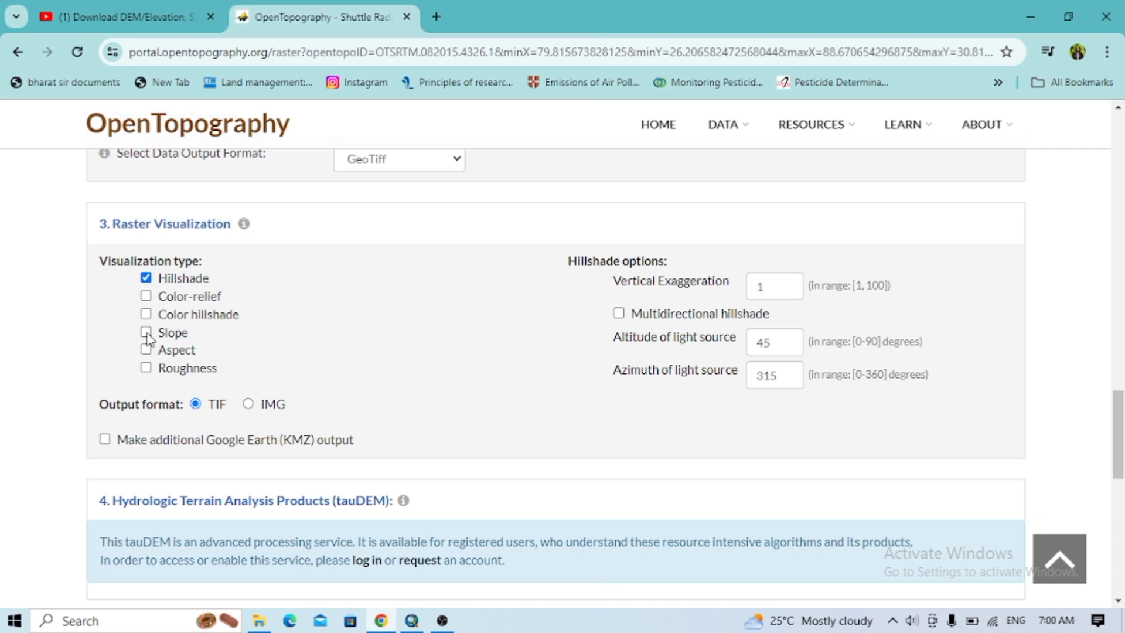
click(146, 334)
click(146, 369)
scroll(352, 368, down, 1)
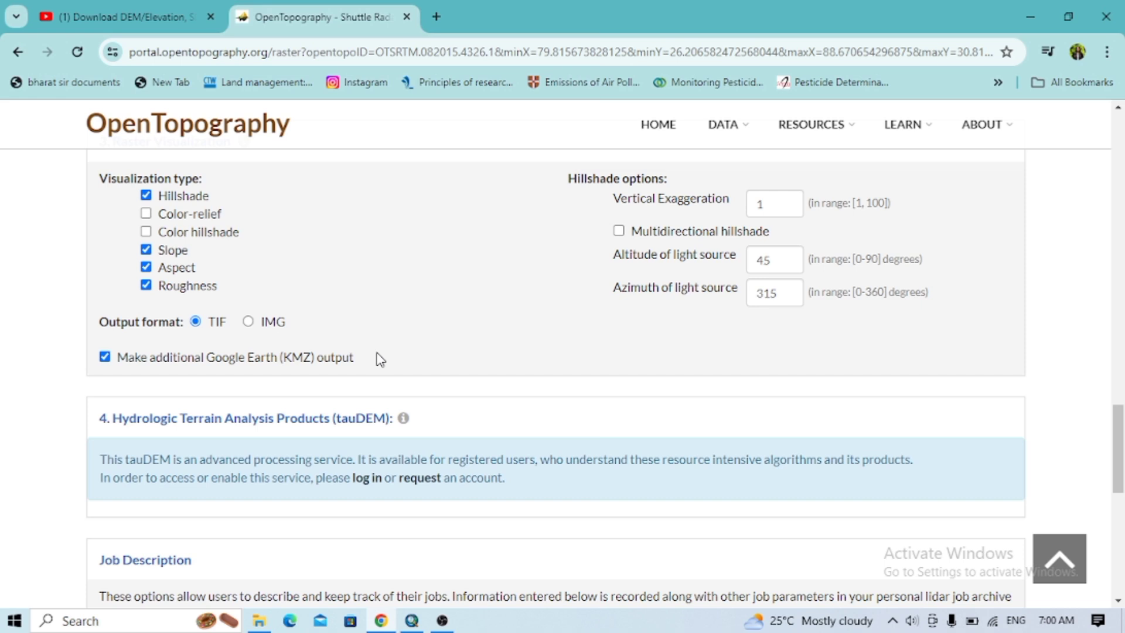
scroll(443, 378, down, 1)
scroll(441, 371, up, 1)
scroll(184, 462, down, 2)
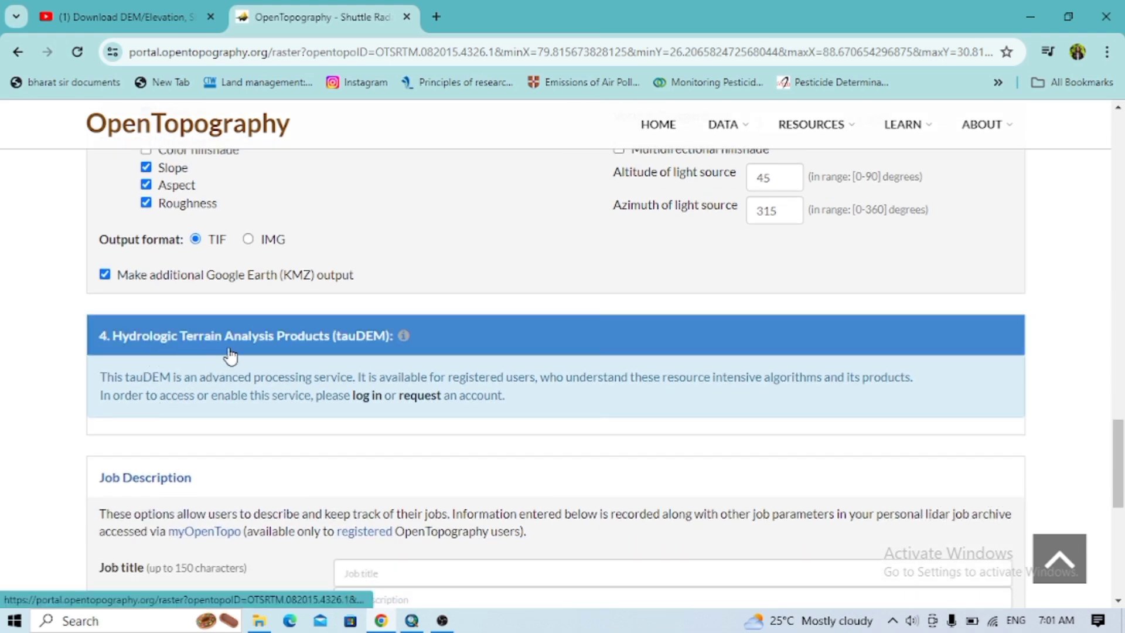
scroll(279, 347, down, 2)
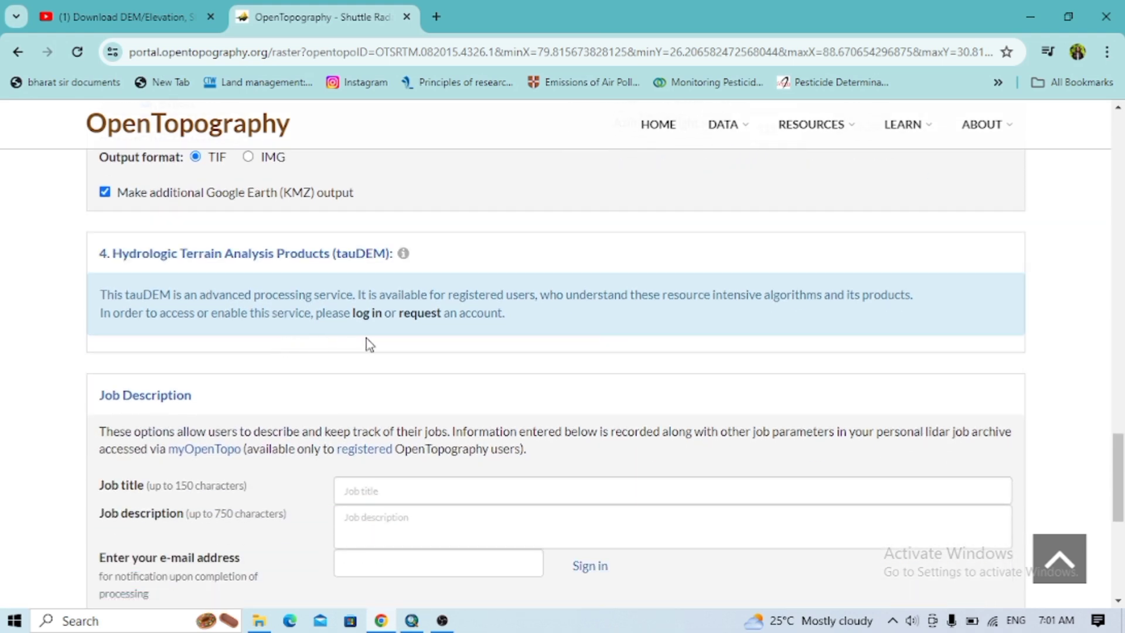
scroll(414, 362, down, 2)
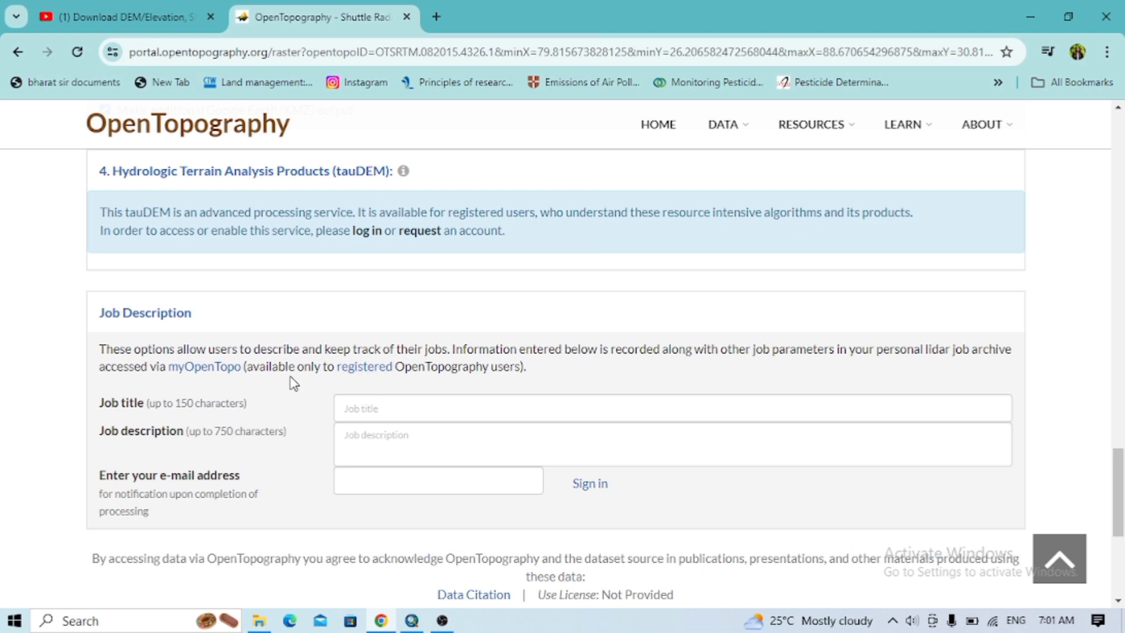
scroll(159, 349, down, 4)
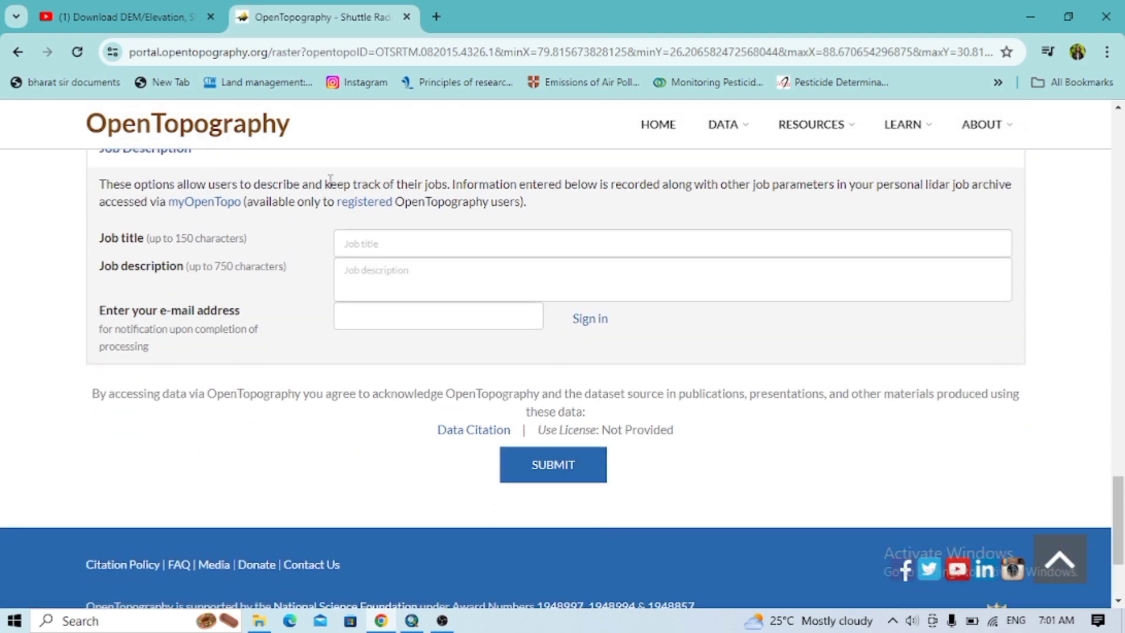
Enter job title 'Student', description 'Research' and the notification e-mail address
click(401, 239)
text(Student)
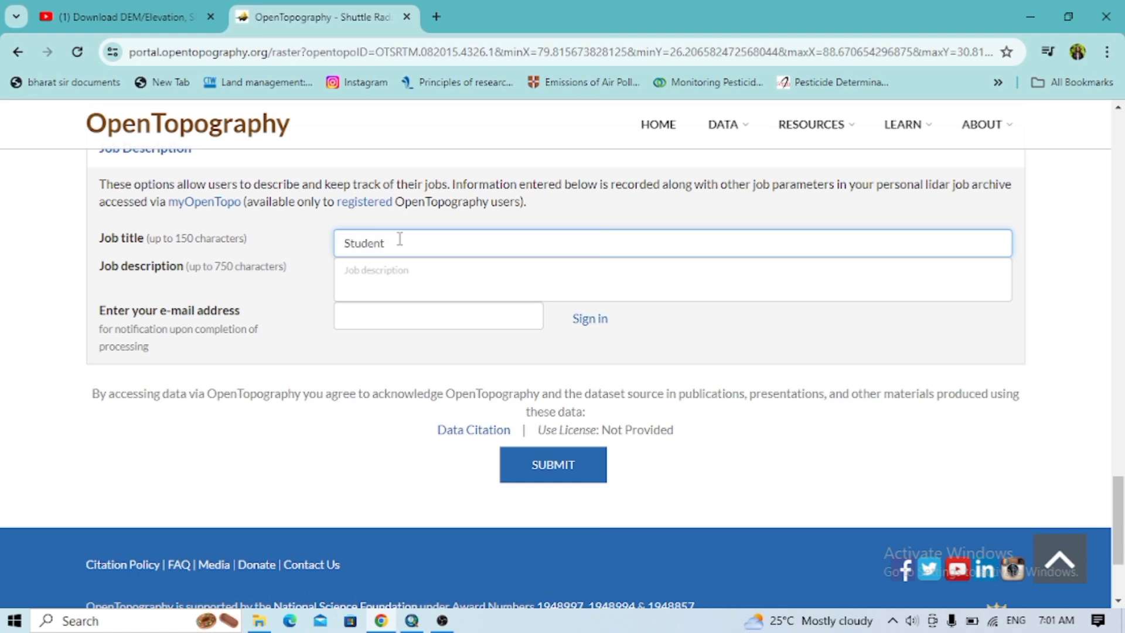
click(389, 282)
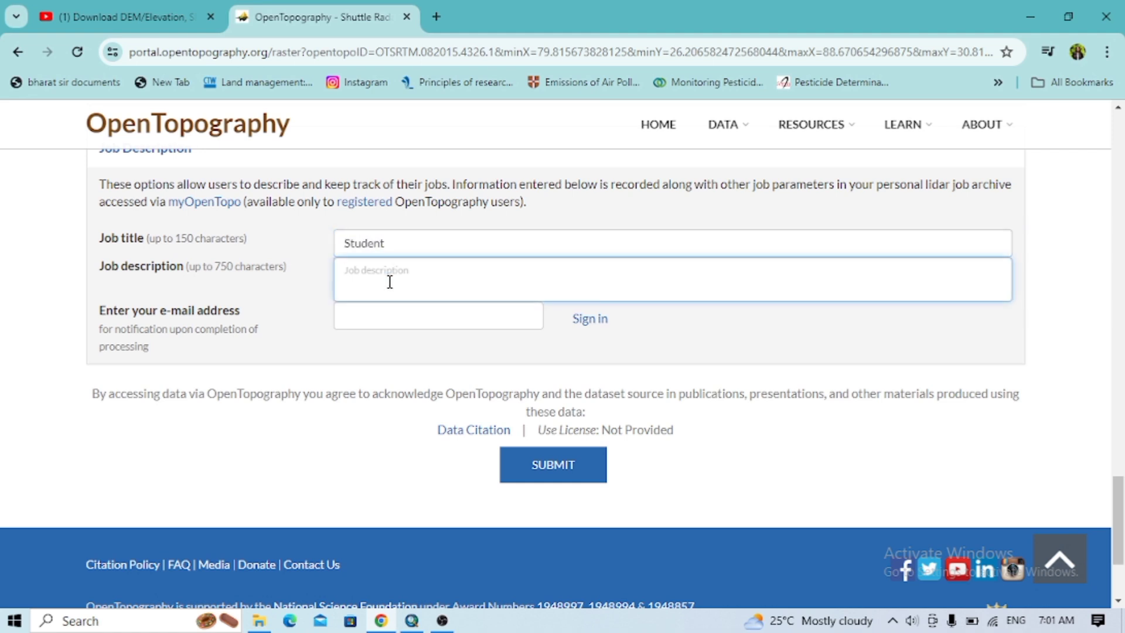
text(Research)
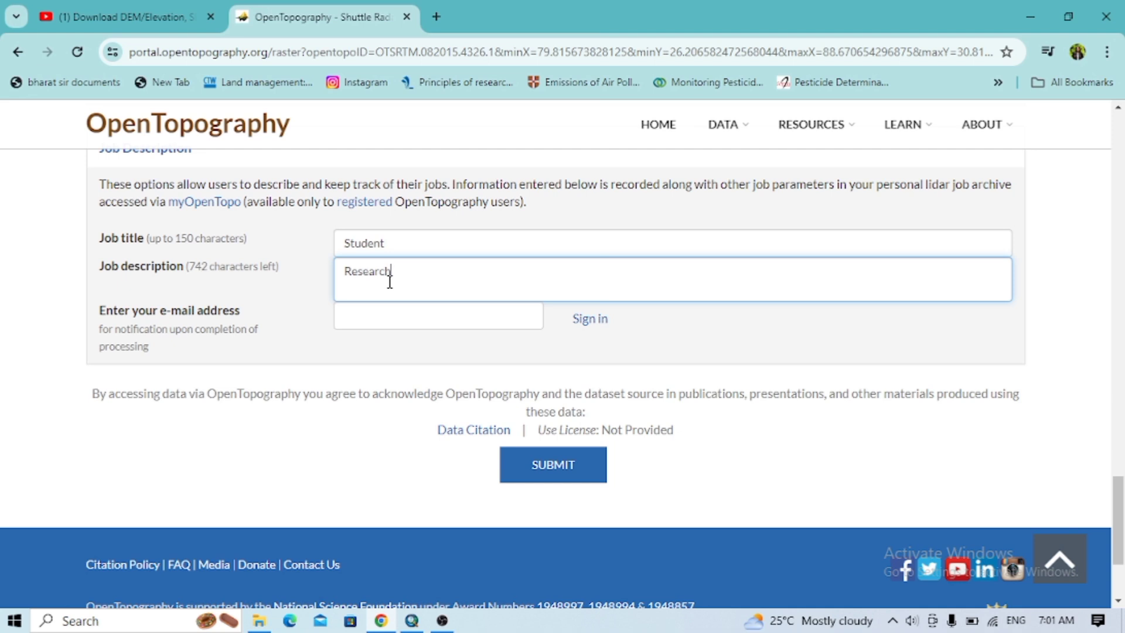
click(382, 311)
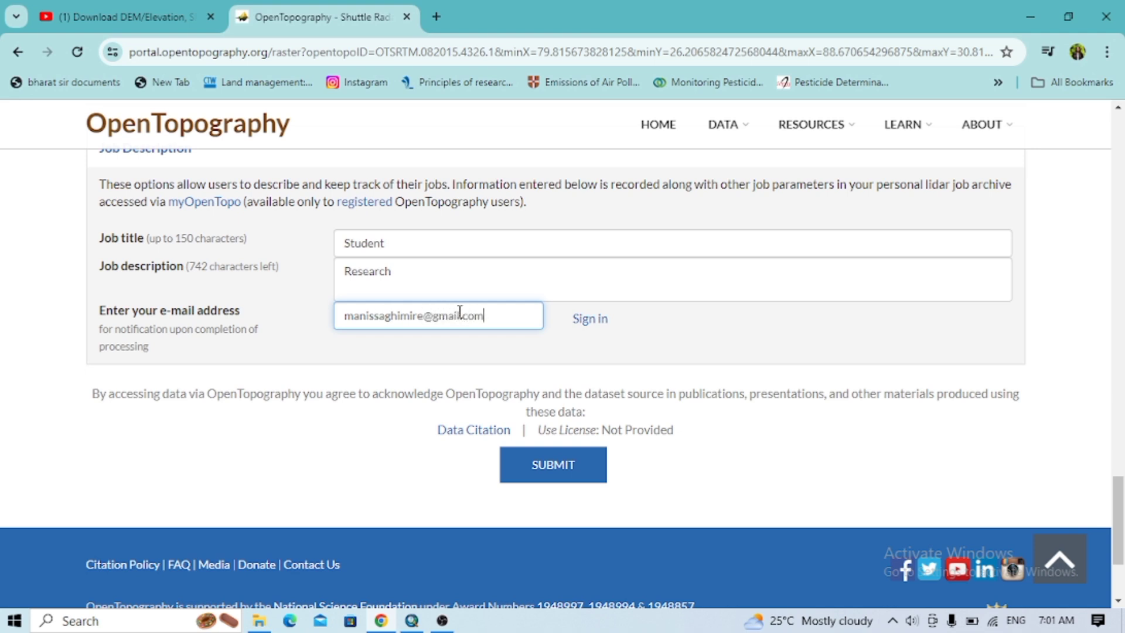
Review and close the Data Citation popup, then submit the job
scroll(474, 352, down, 2)
click(492, 364)
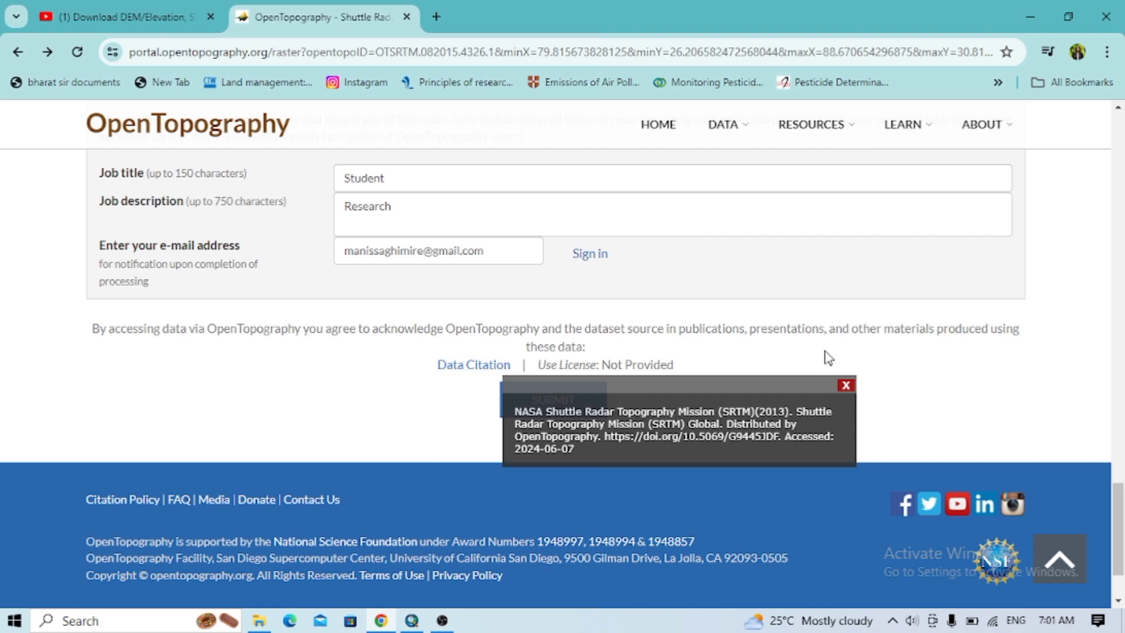
click(846, 385)
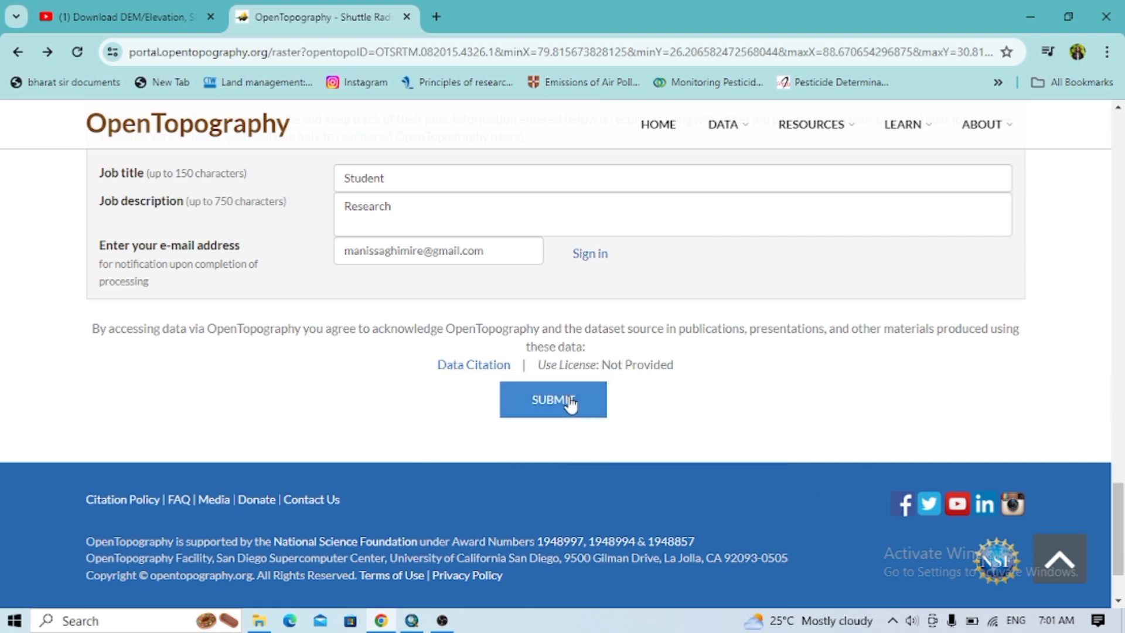
click(573, 401)
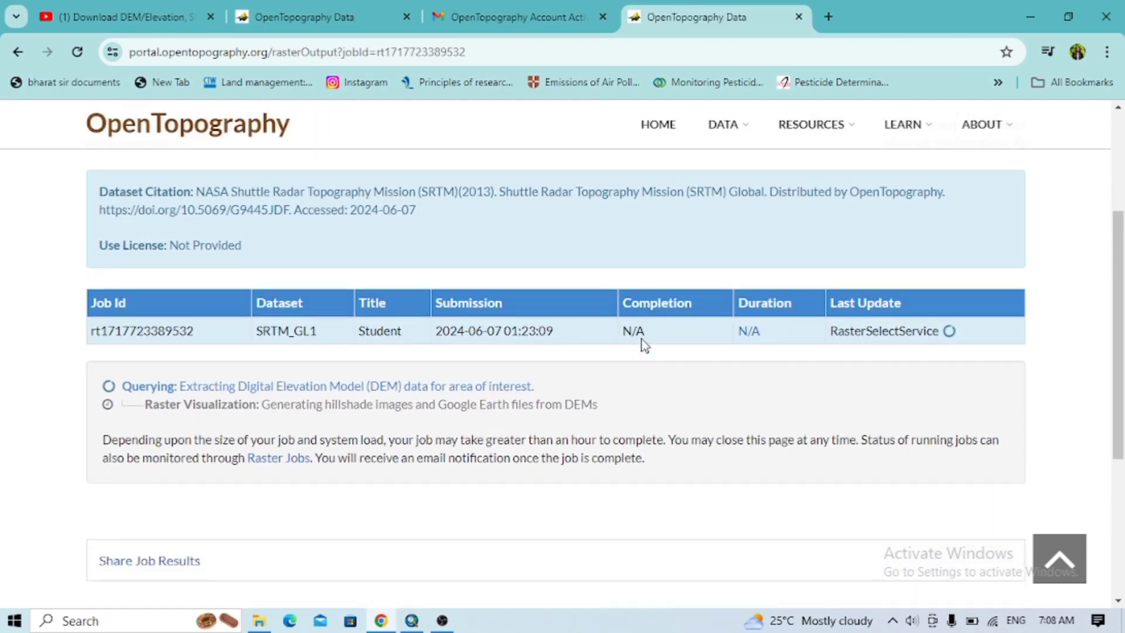
Watch the SRTM_GL1 job status until Done, with Aspect and Roughness previews shown
scroll(645, 346, down, 1)
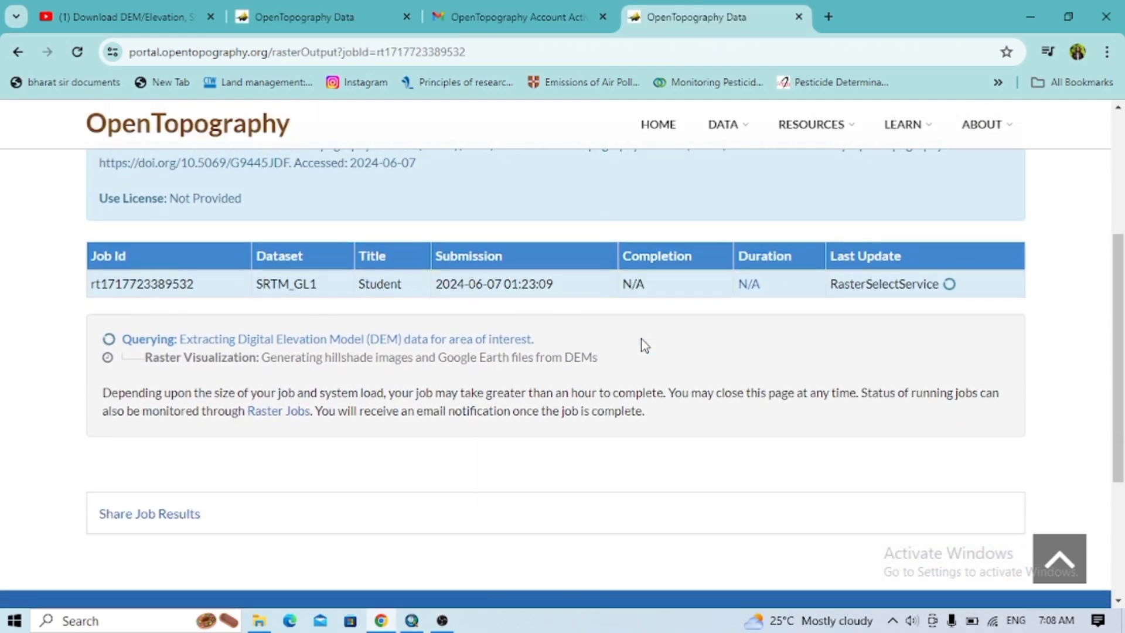
scroll(214, 270, up, 3)
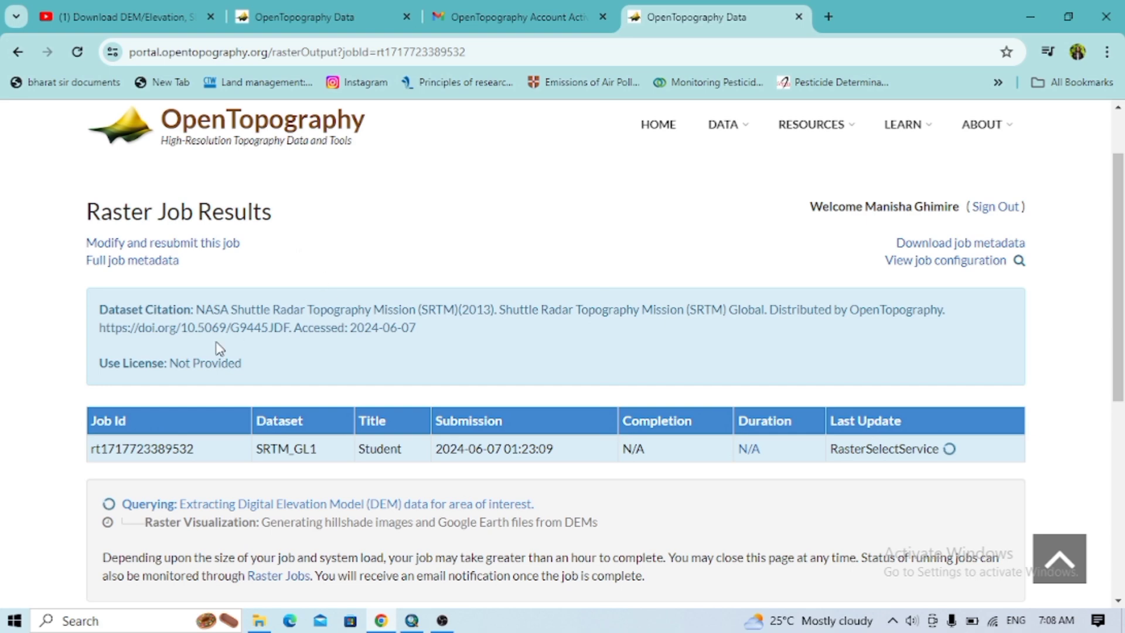
scroll(645, 404, down, 3)
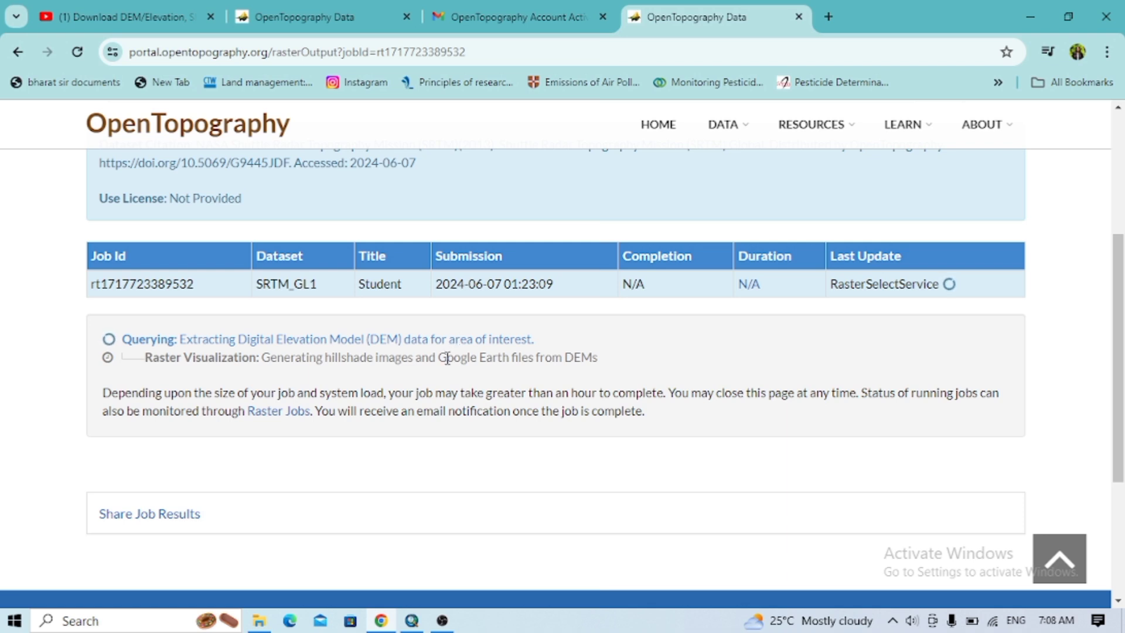
scroll(712, 384, up, 5)
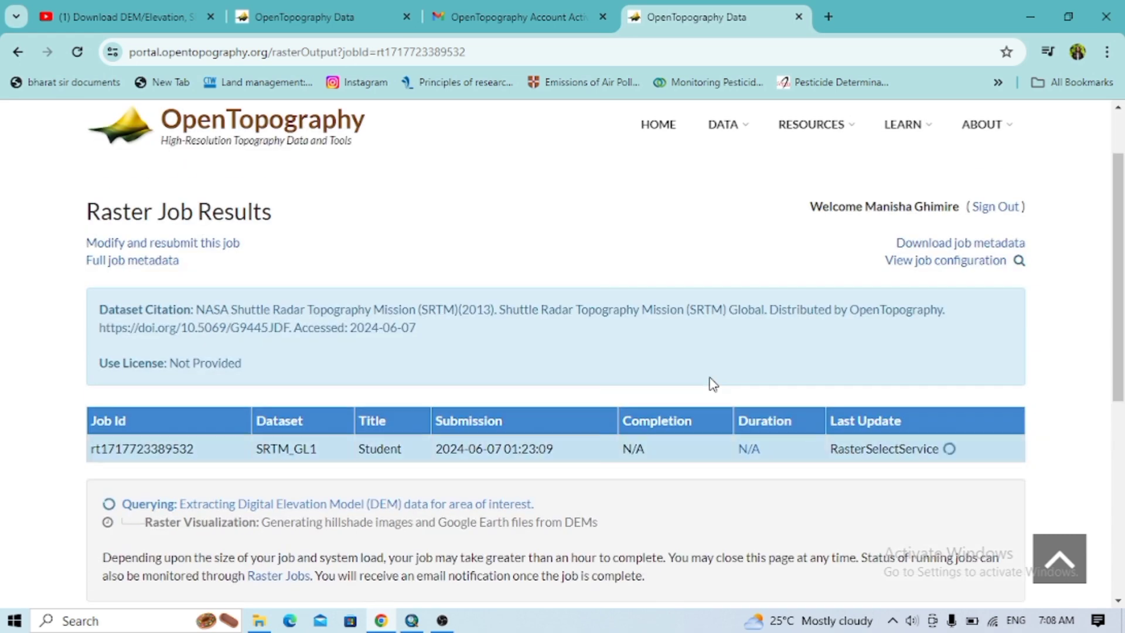
scroll(712, 384, down, 1)
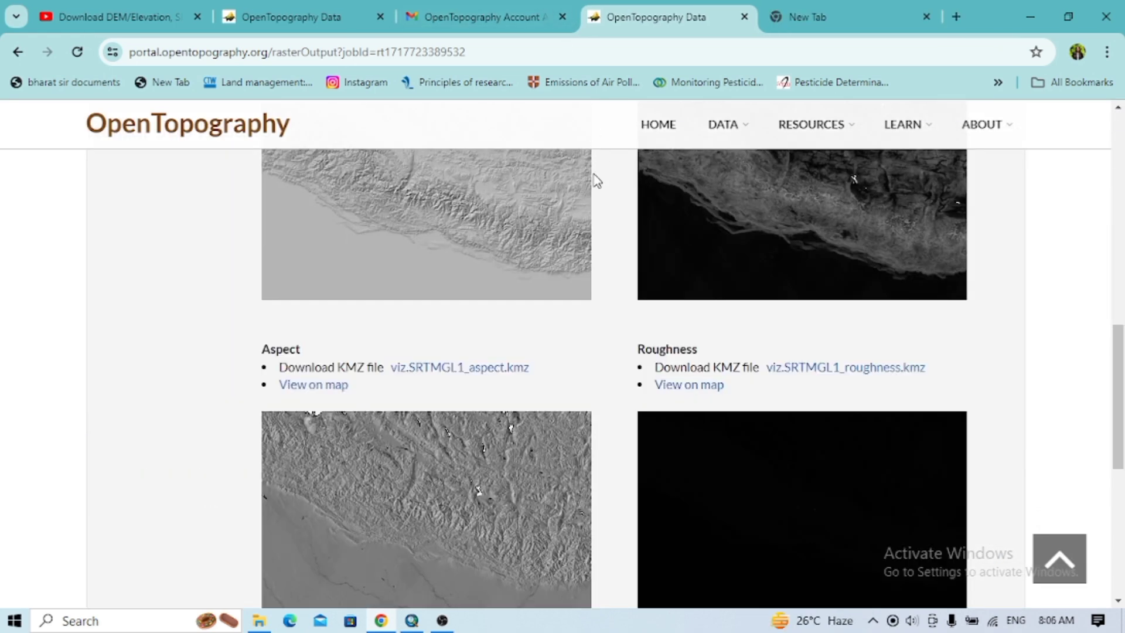
Download rasters_SRTMGL1.tar.gz (539.6 MB) and viz.tar.gz (3.7 GB)
scroll(594, 211, up, 10)
scroll(593, 217, down, 1)
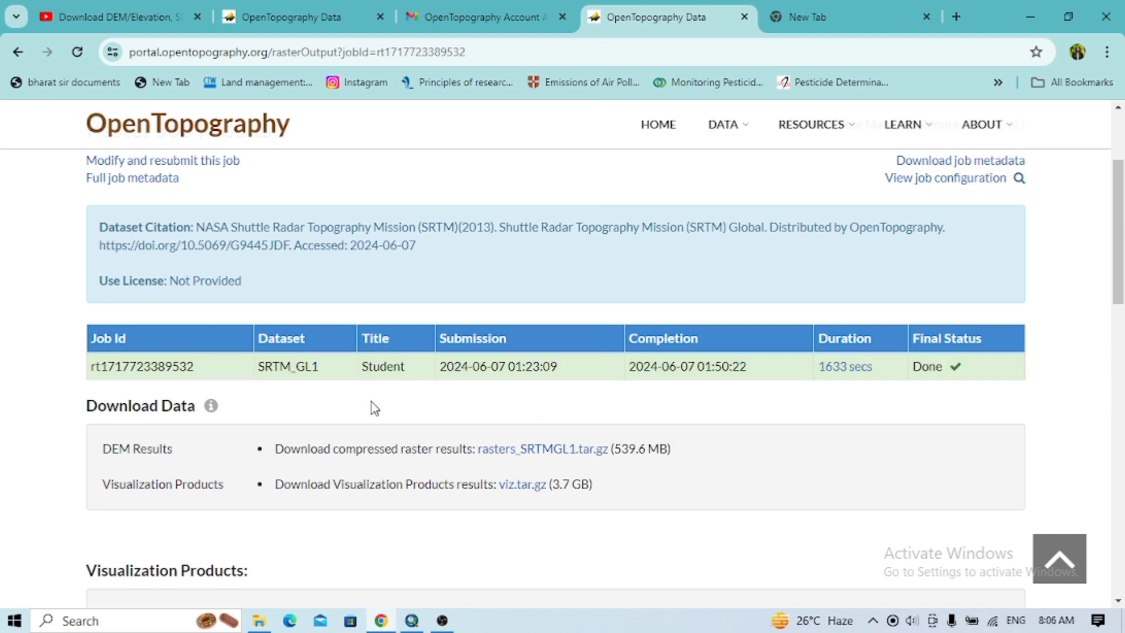
click(537, 461)
scroll(575, 431, down, 3)
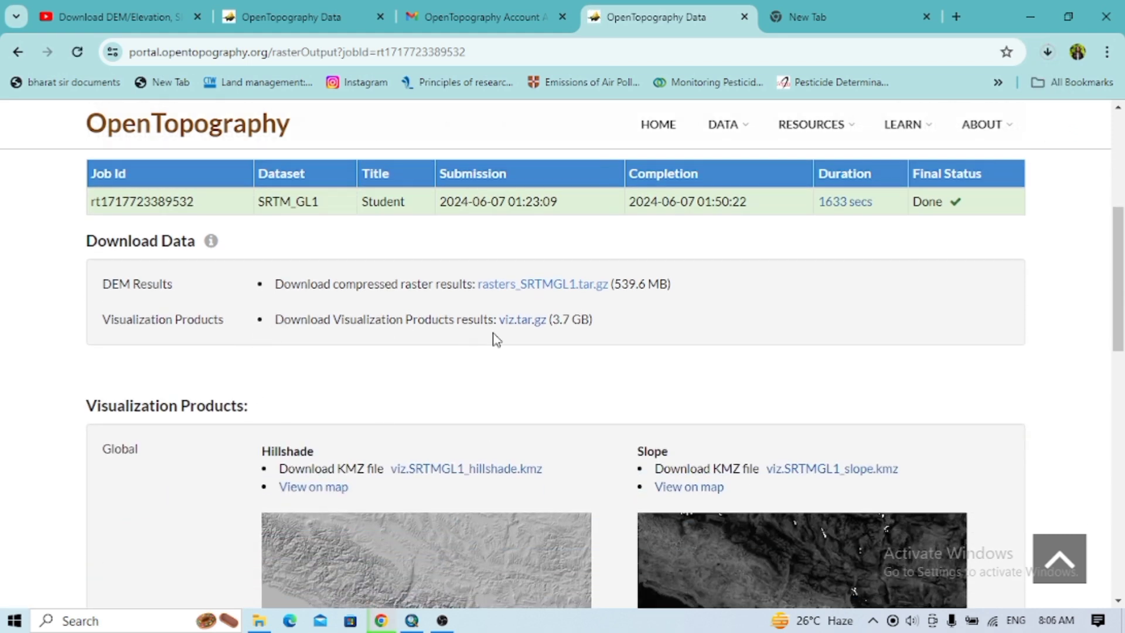
click(524, 320)
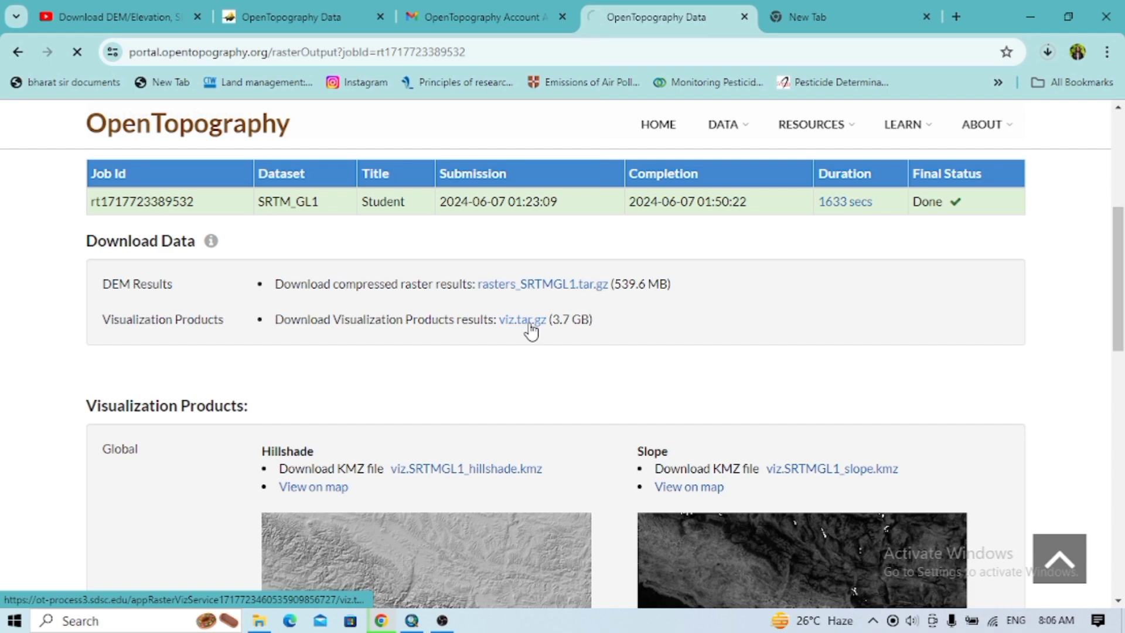
scroll(521, 340, down, 3)
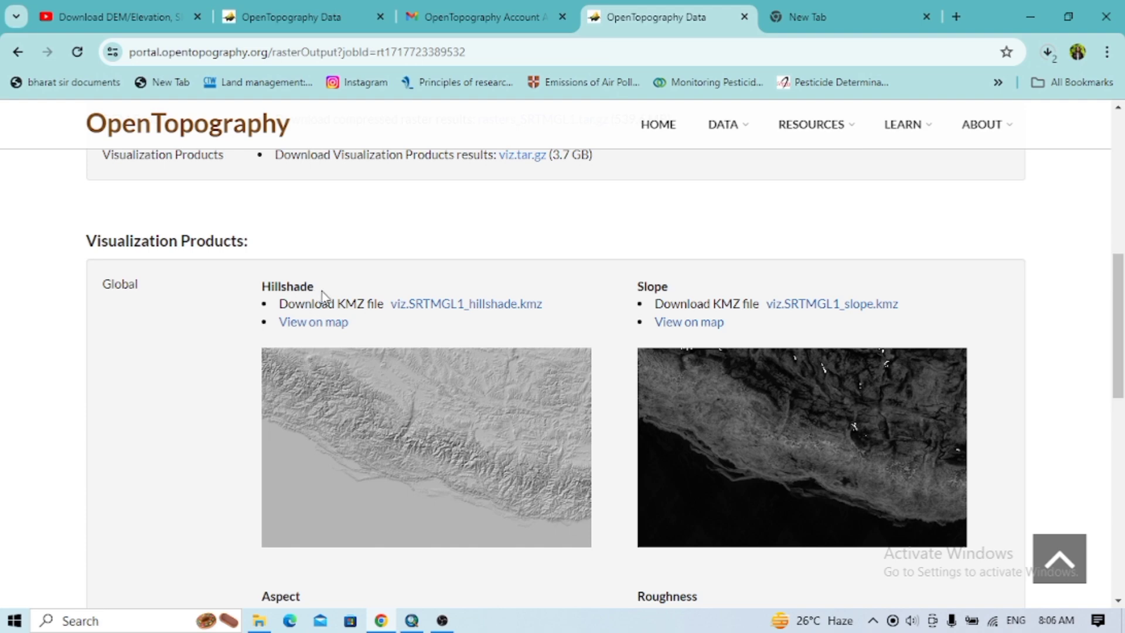
Preview the hillshade on a map, then download the Hillshade, Slope, Aspect and Roughness KMZ files
click(337, 326)
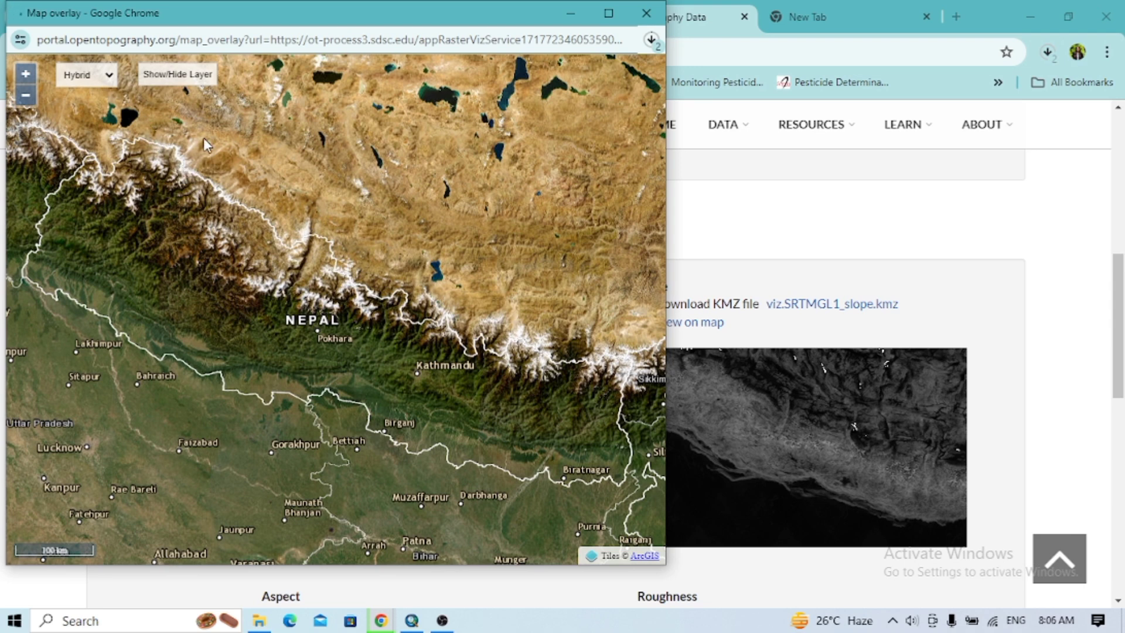
click(816, 274)
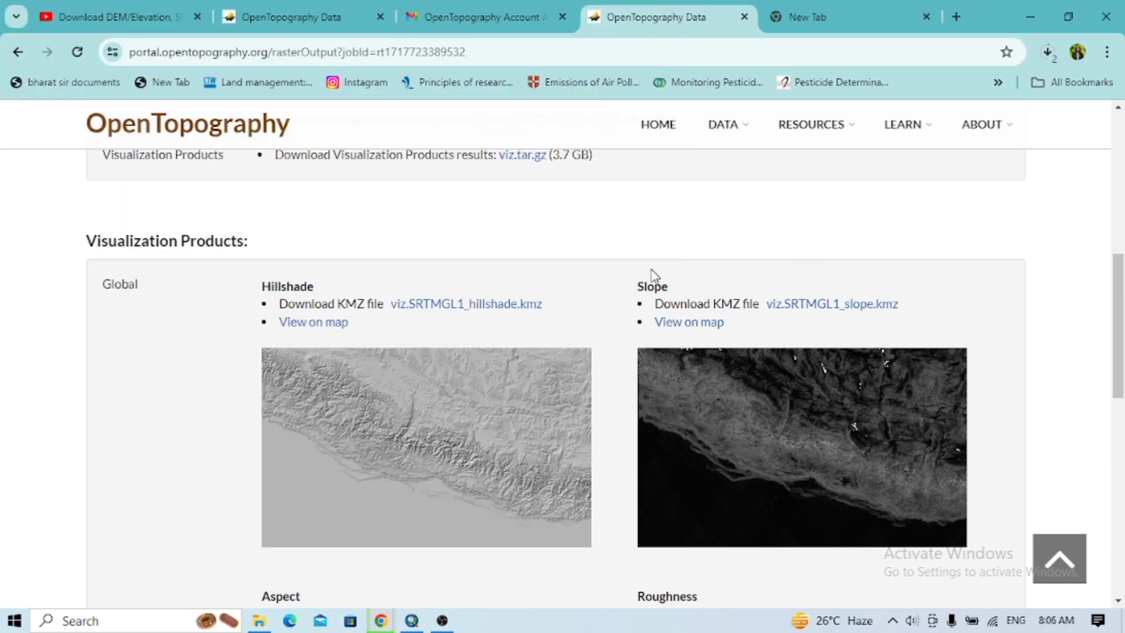
click(465, 305)
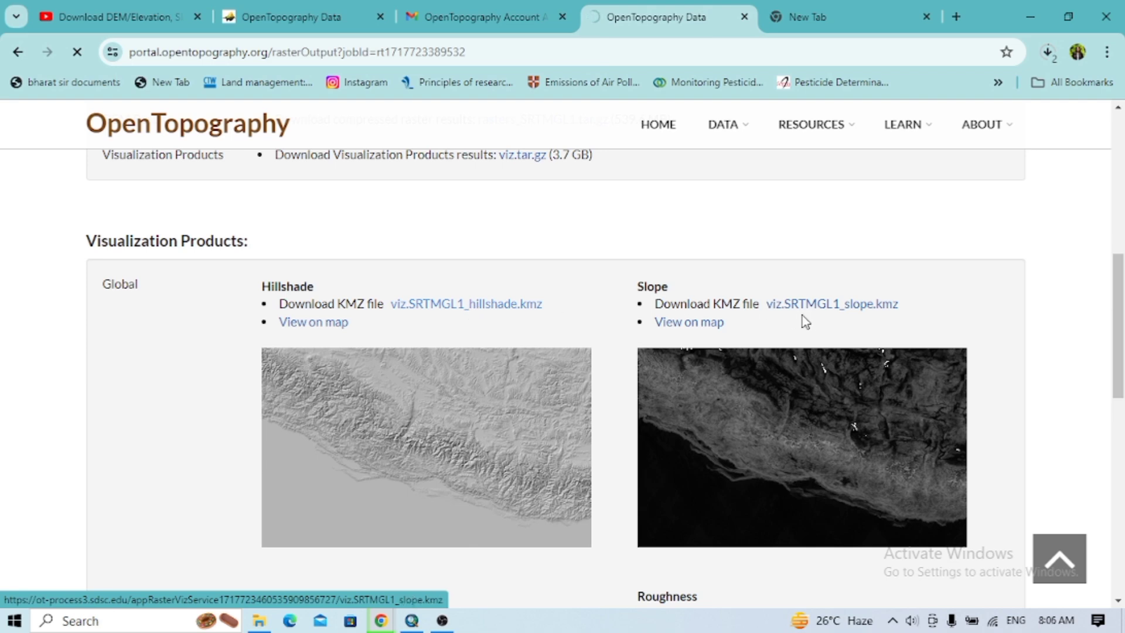
click(822, 310)
scroll(652, 319, down, 4)
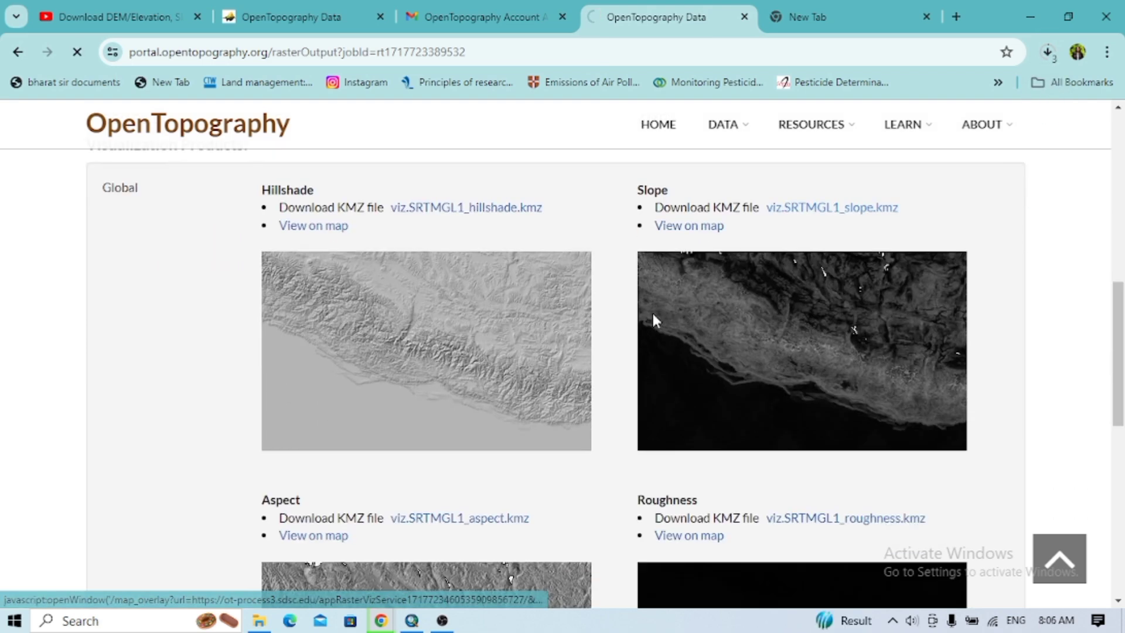
click(451, 374)
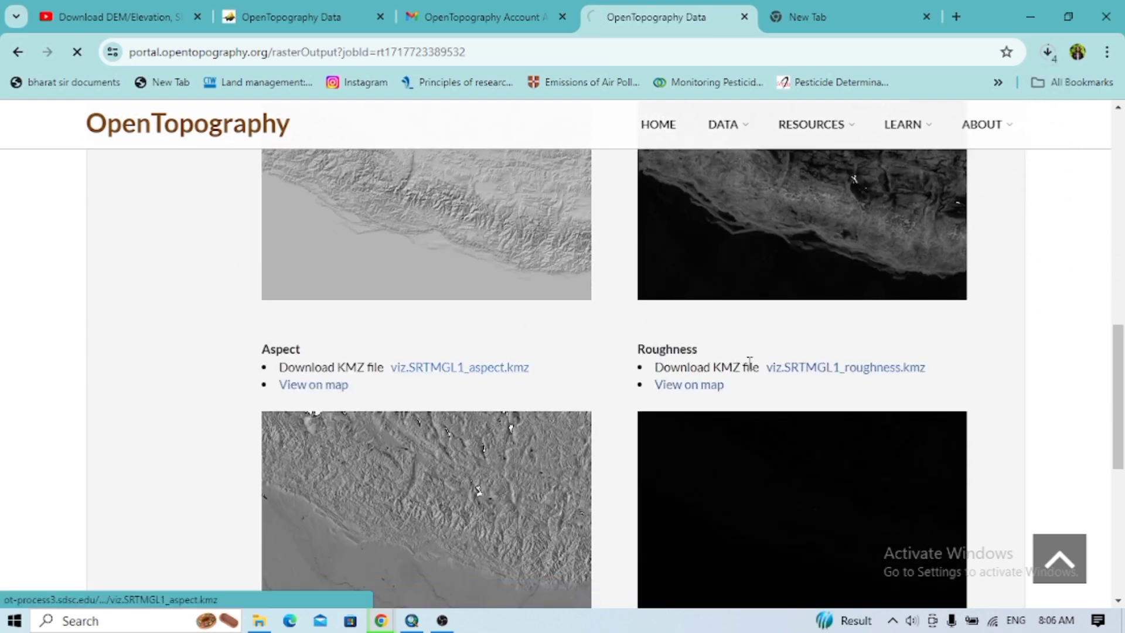
scroll(842, 370, down, 1)
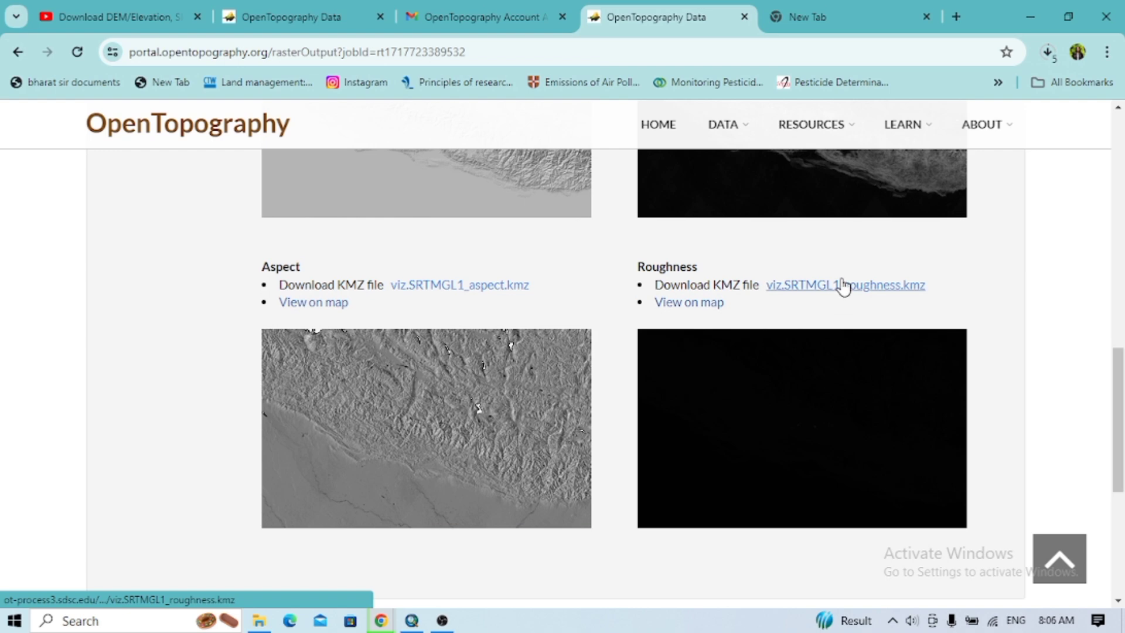
click(843, 287)
scroll(591, 314, down, 3)
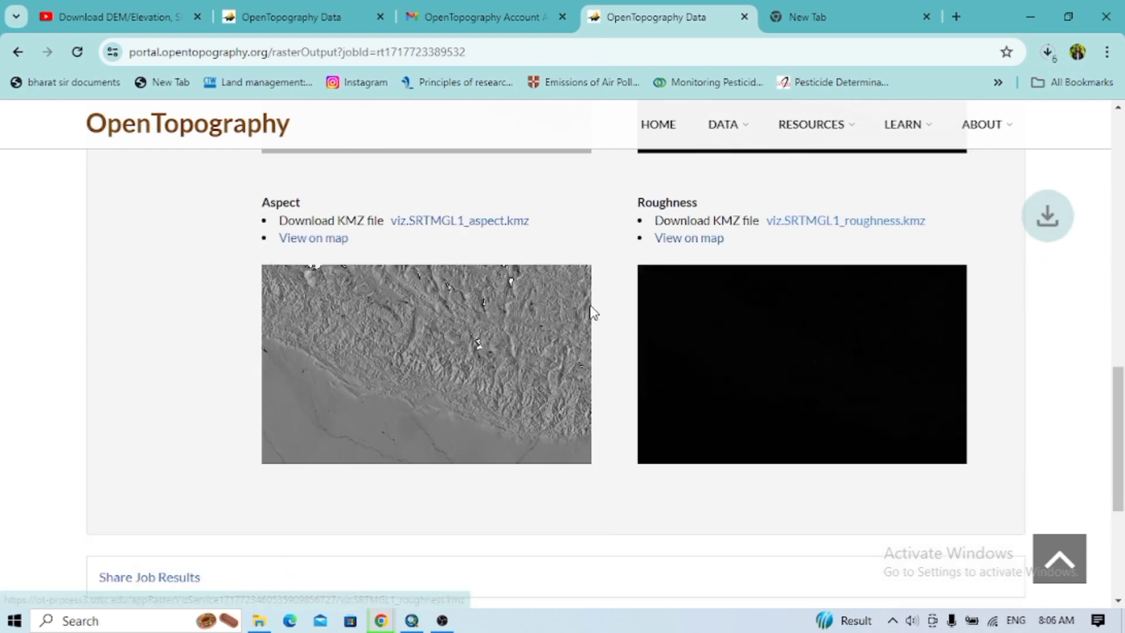
scroll(591, 314, up, 7)
scroll(592, 315, down, 5)
scroll(593, 313, up, 6)
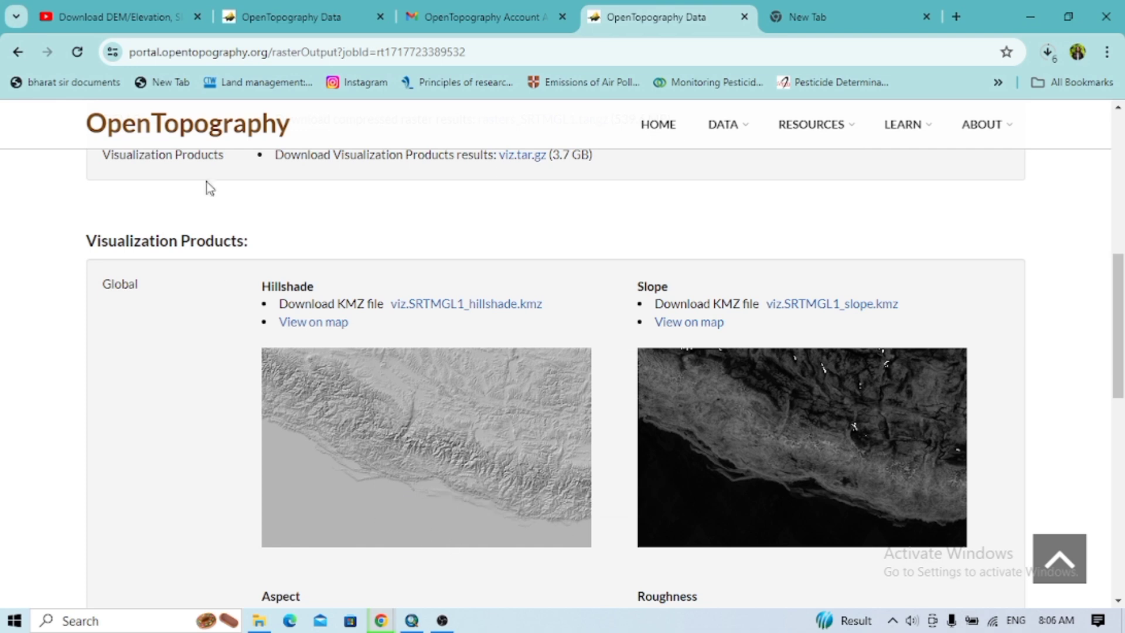
Check the files in the Downloads folder and the browser's download progress
click(413, 618)
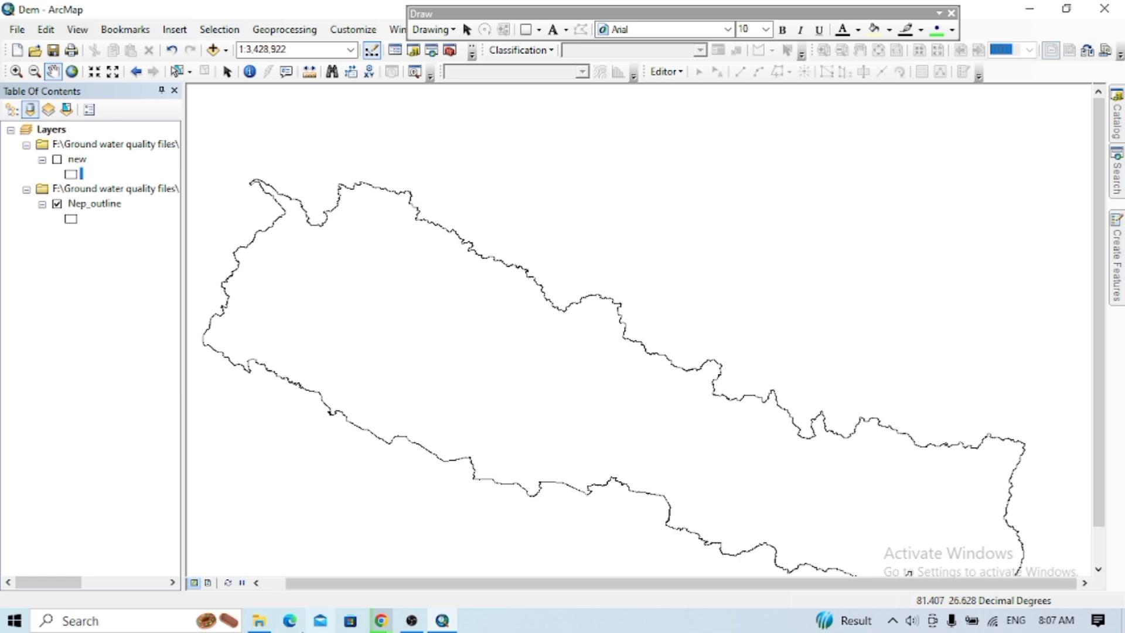
click(260, 622)
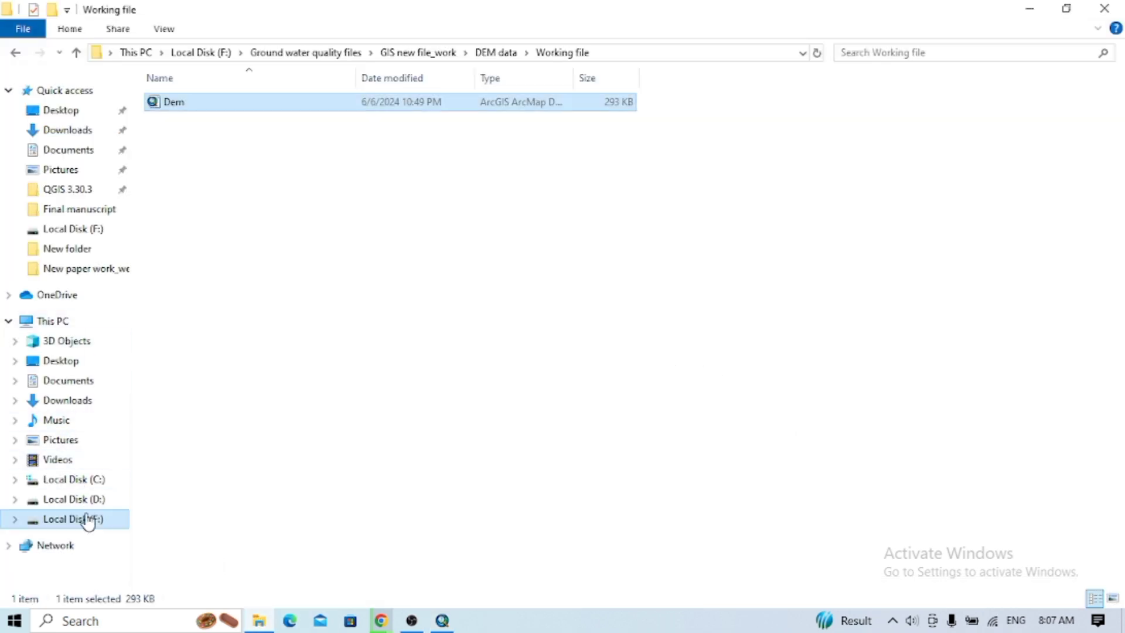
click(14, 620)
click(20, 470)
click(66, 128)
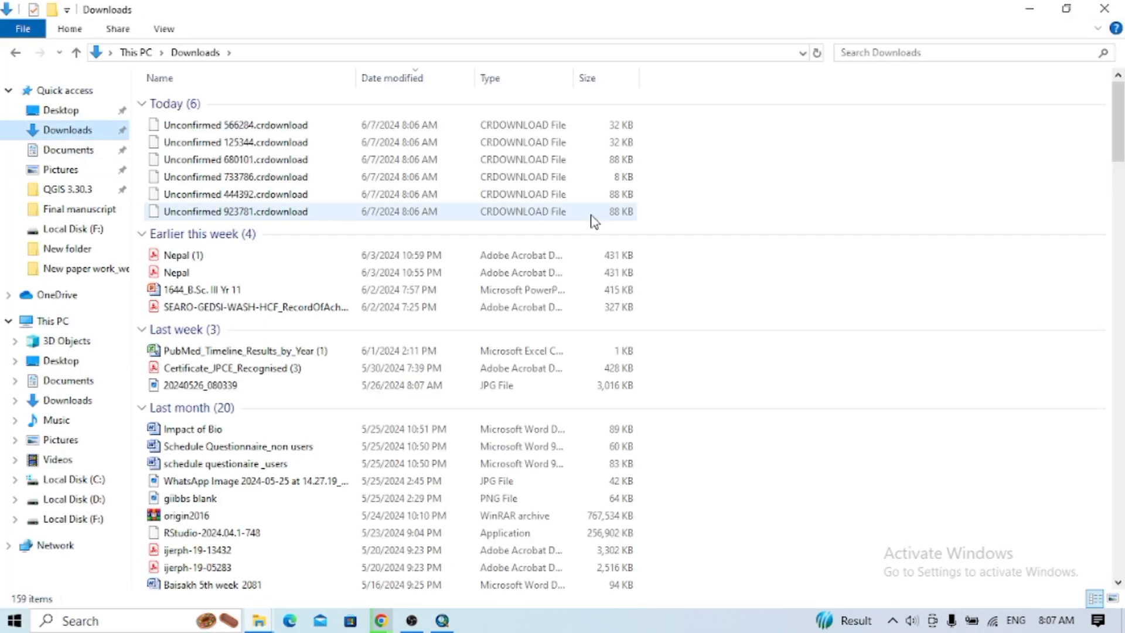
mouse_move(381, 621)
click(328, 592)
click(1049, 52)
scroll(477, 366, down, 5)
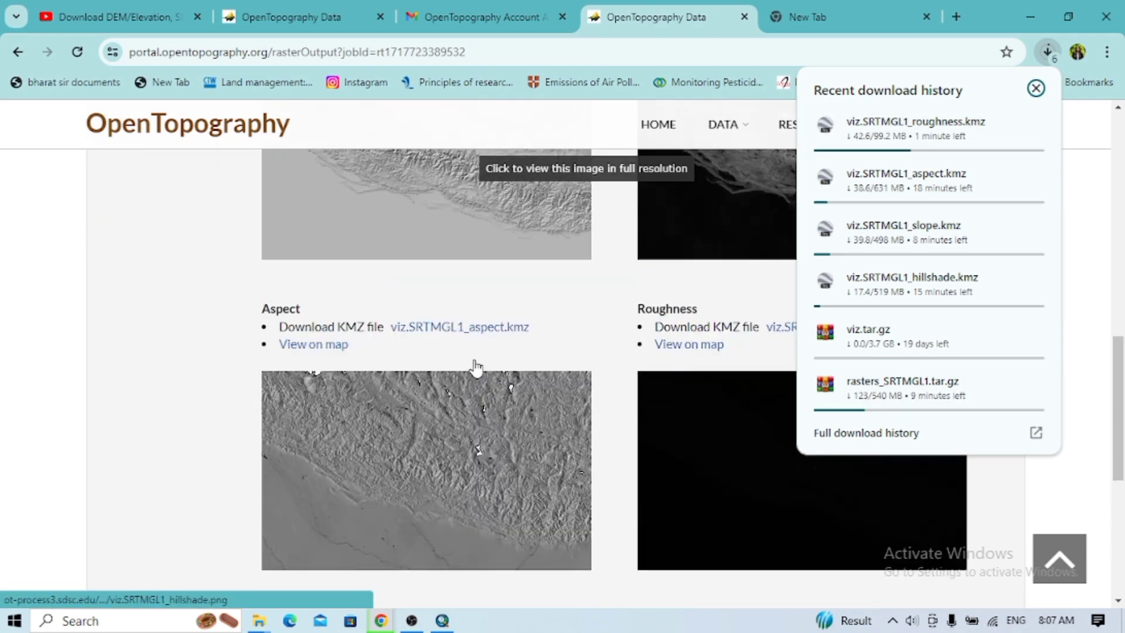
scroll(662, 381, up, 1)
Preview the roughness layer on a map, switching the basemap to Hillshade, Terrain, then Satellite
click(674, 385)
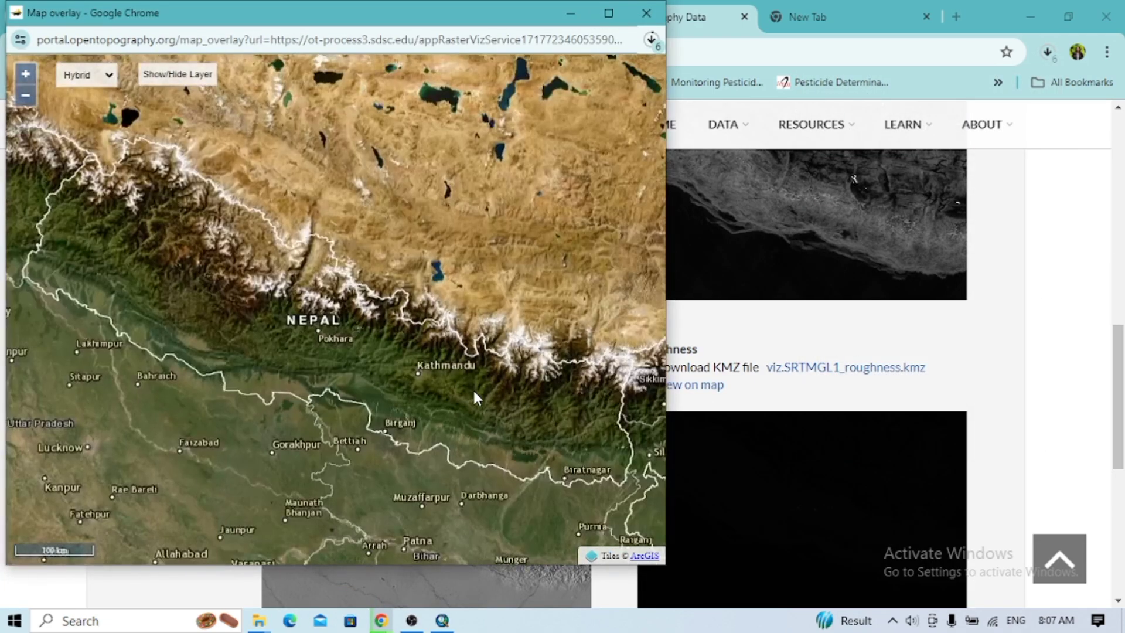
click(87, 75)
click(100, 103)
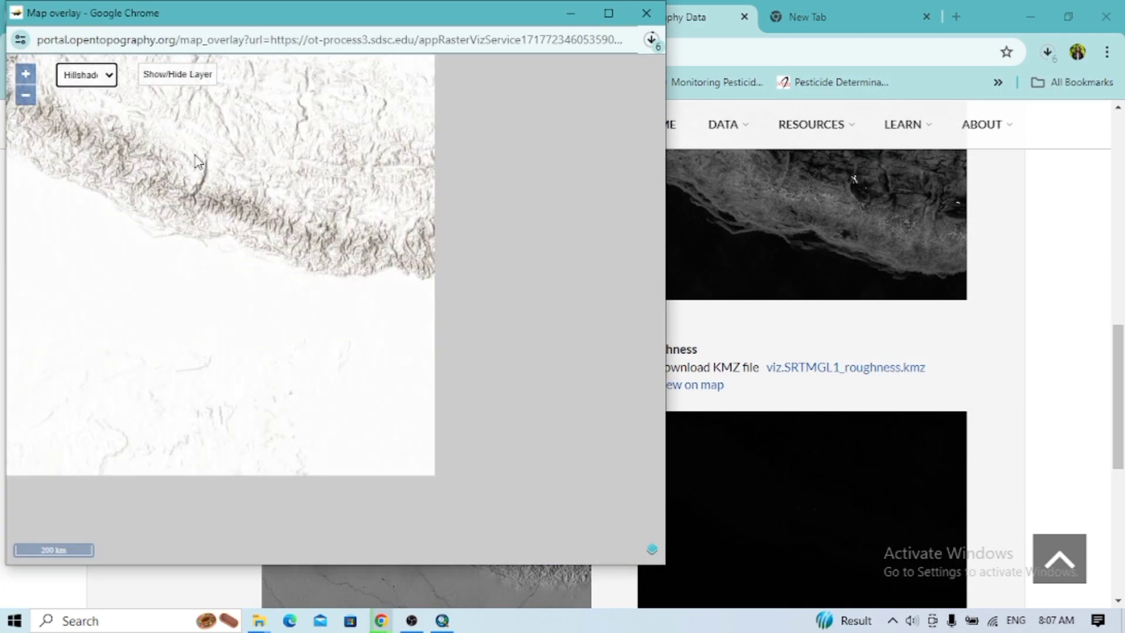
click(88, 74)
click(100, 92)
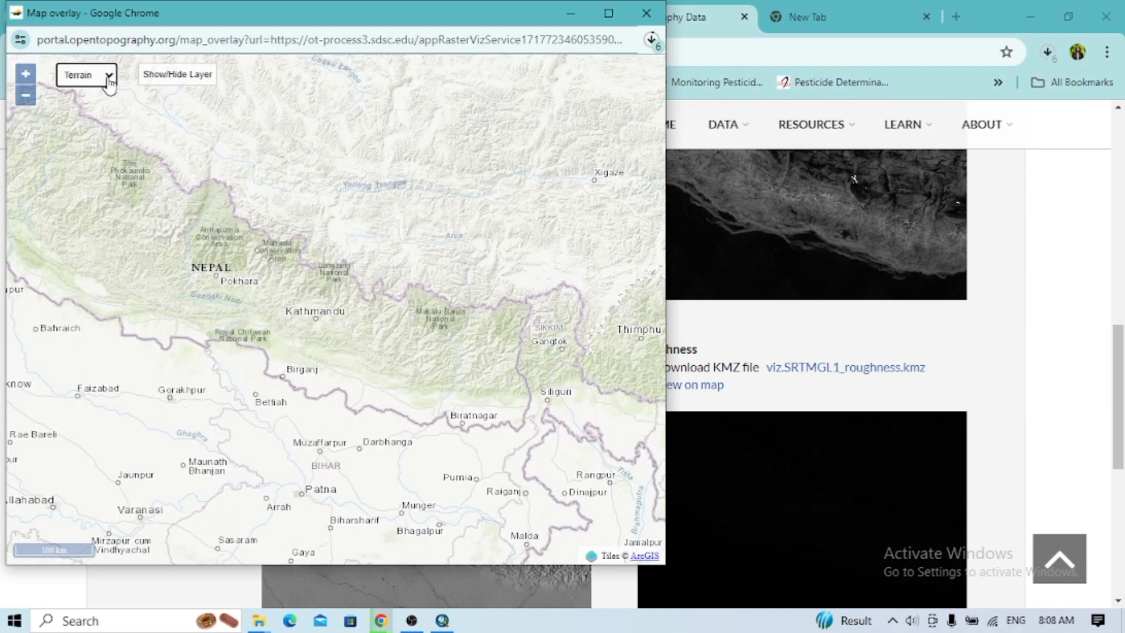
click(88, 74)
click(100, 121)
click(814, 331)
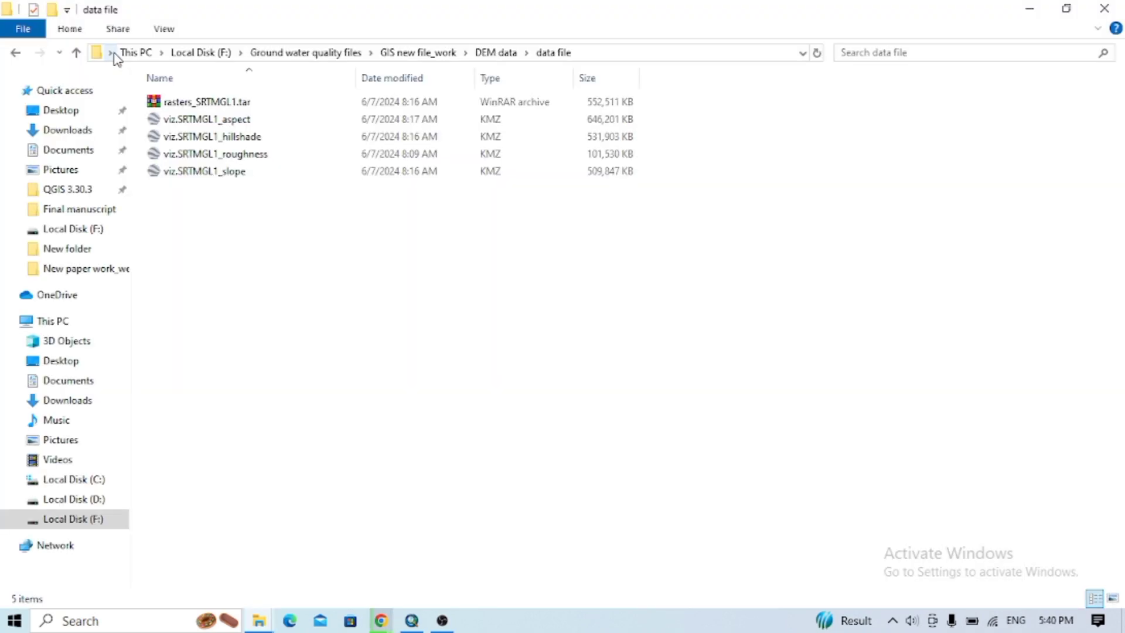
Extract rasters_SRTMGL1.tar into the data file folder and open viz.SRTMGL1_aspect.kmz
click(201, 101)
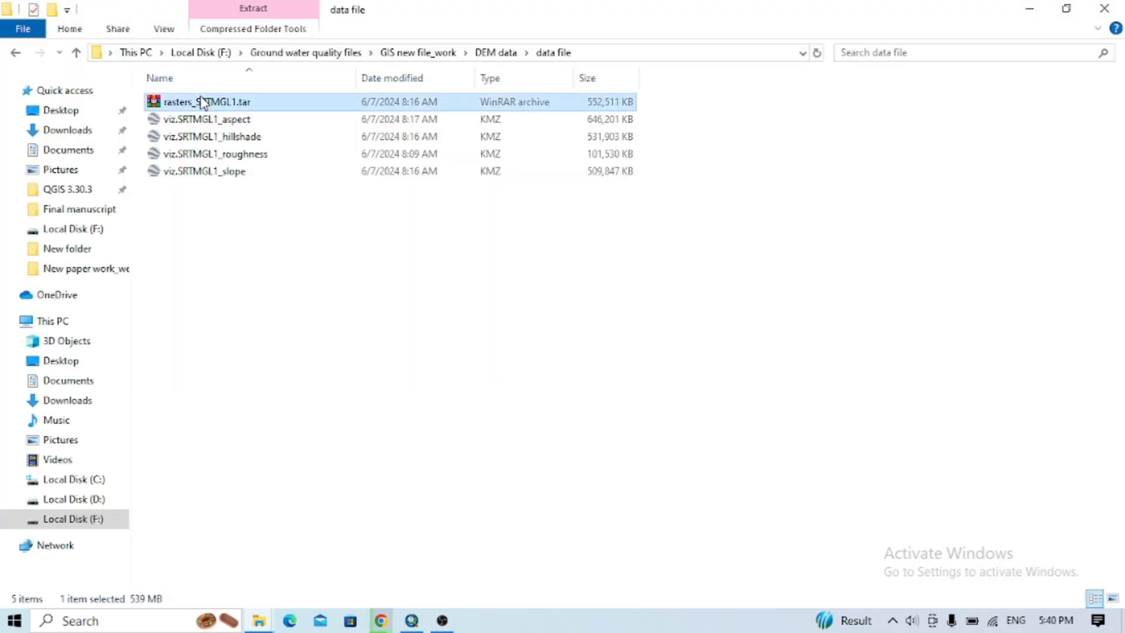
right_click(200, 100)
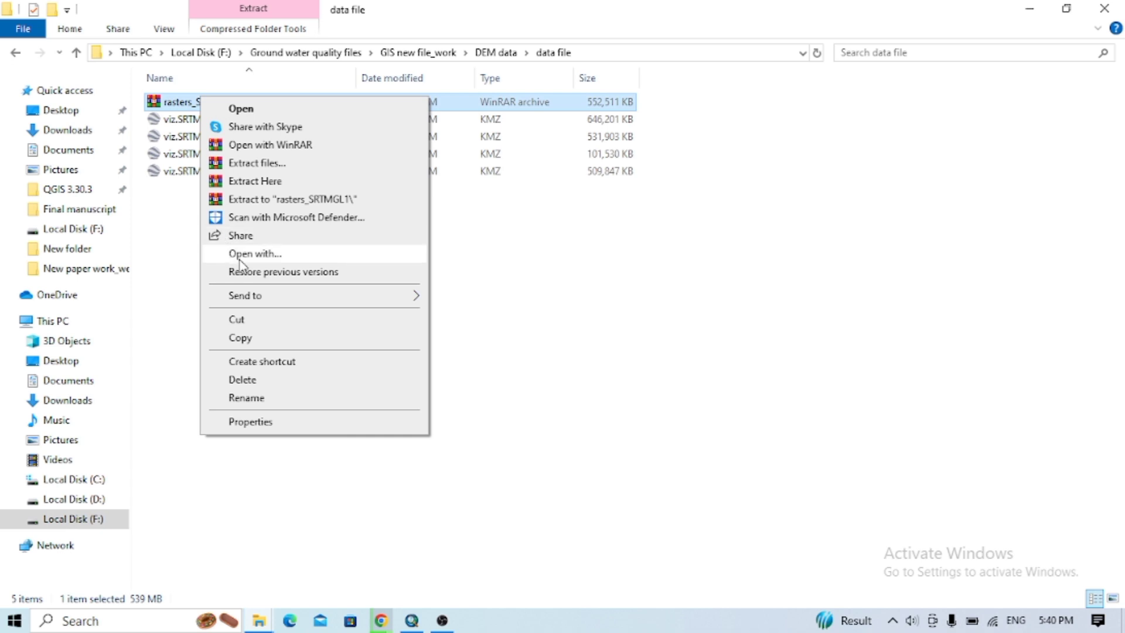
click(257, 182)
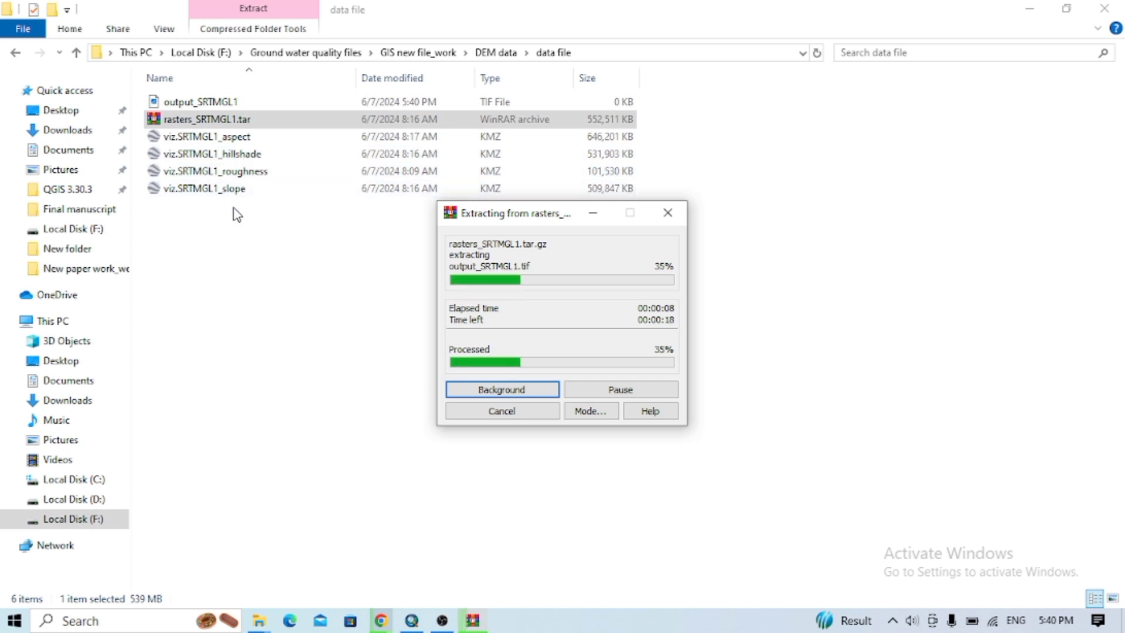
click(245, 142)
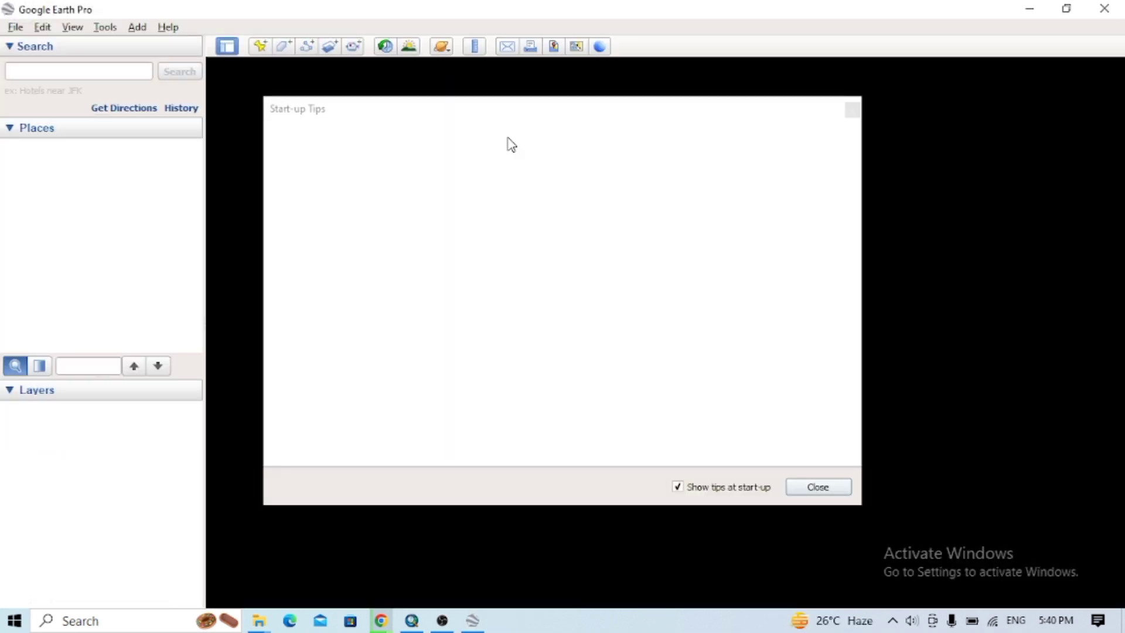
Dismiss Google Earth's start-up tips to view the aspect overlay, then select output_SRTMGL1 in the data file folder
click(824, 487)
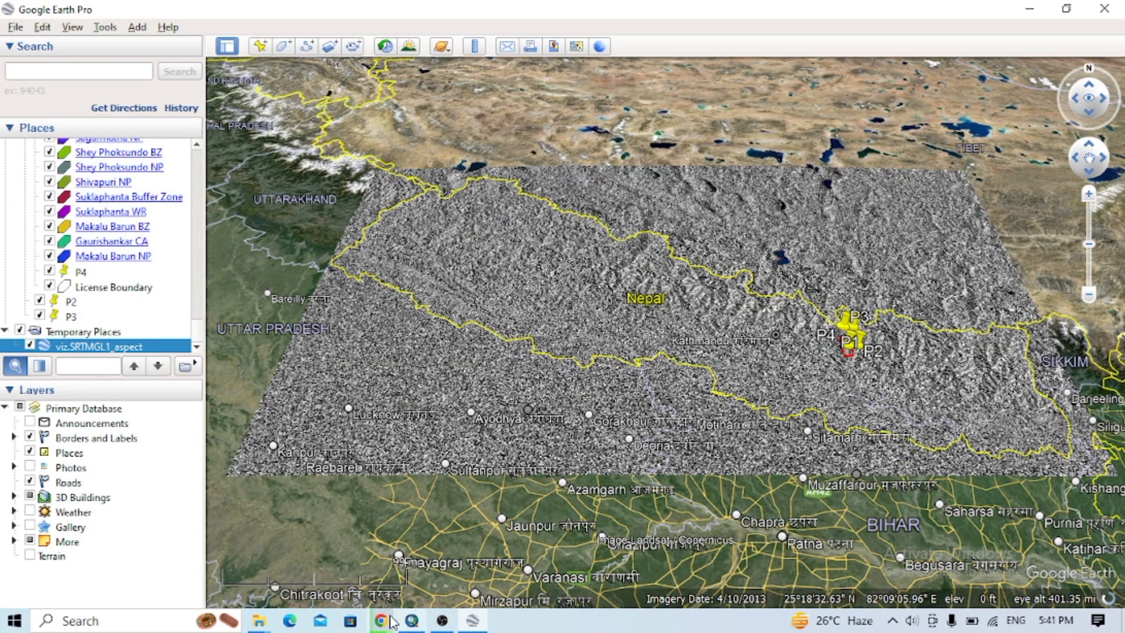
mouse_move(259, 621)
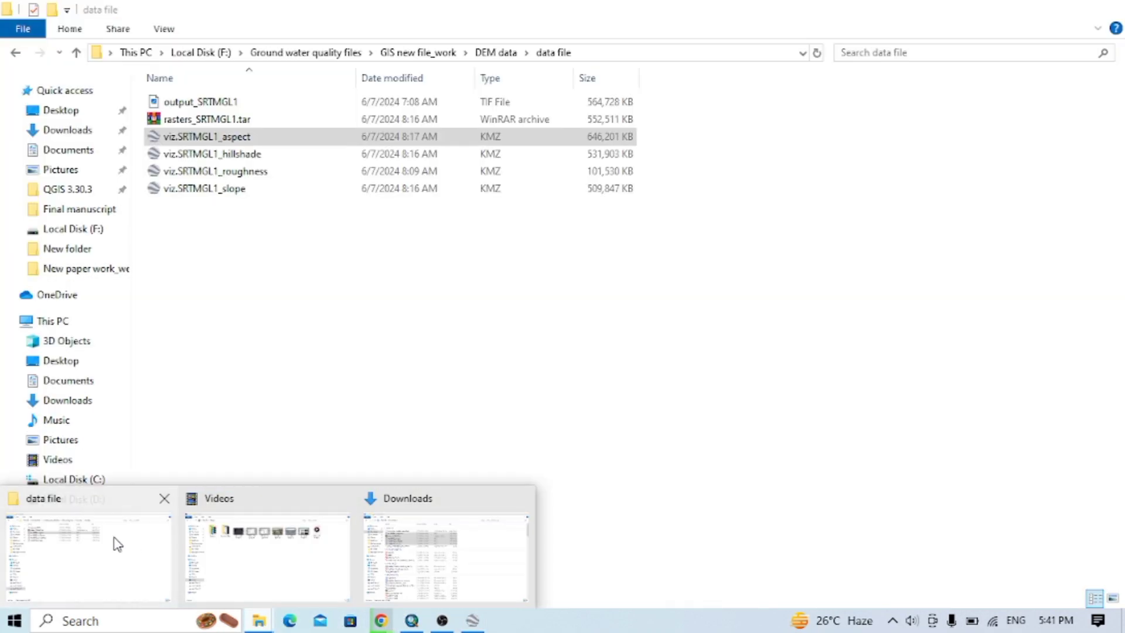
click(117, 544)
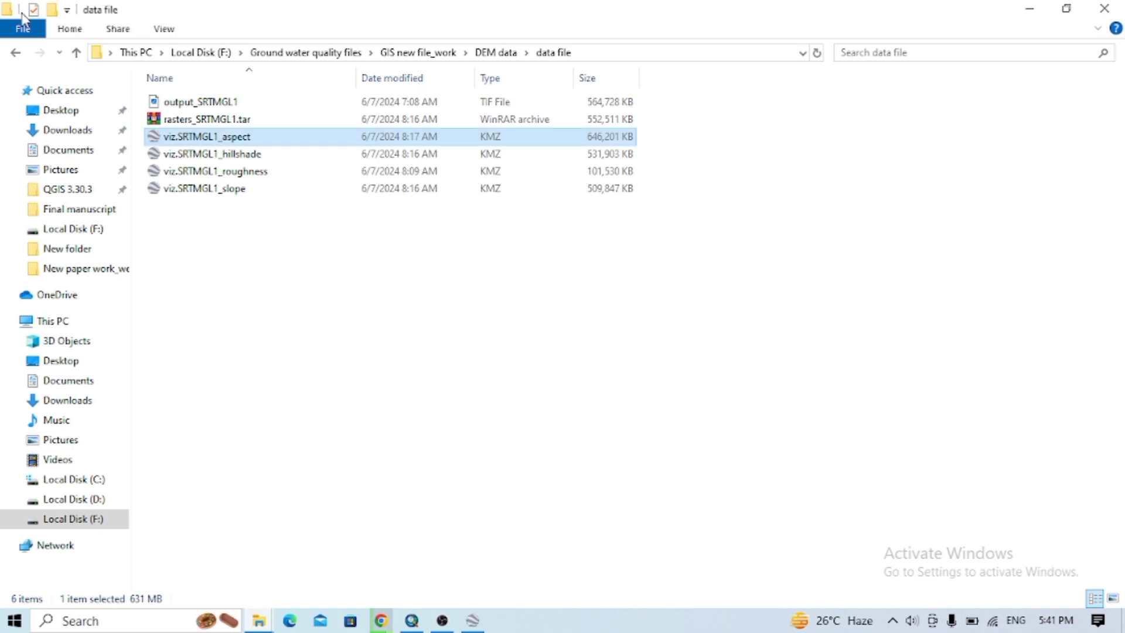
click(228, 105)
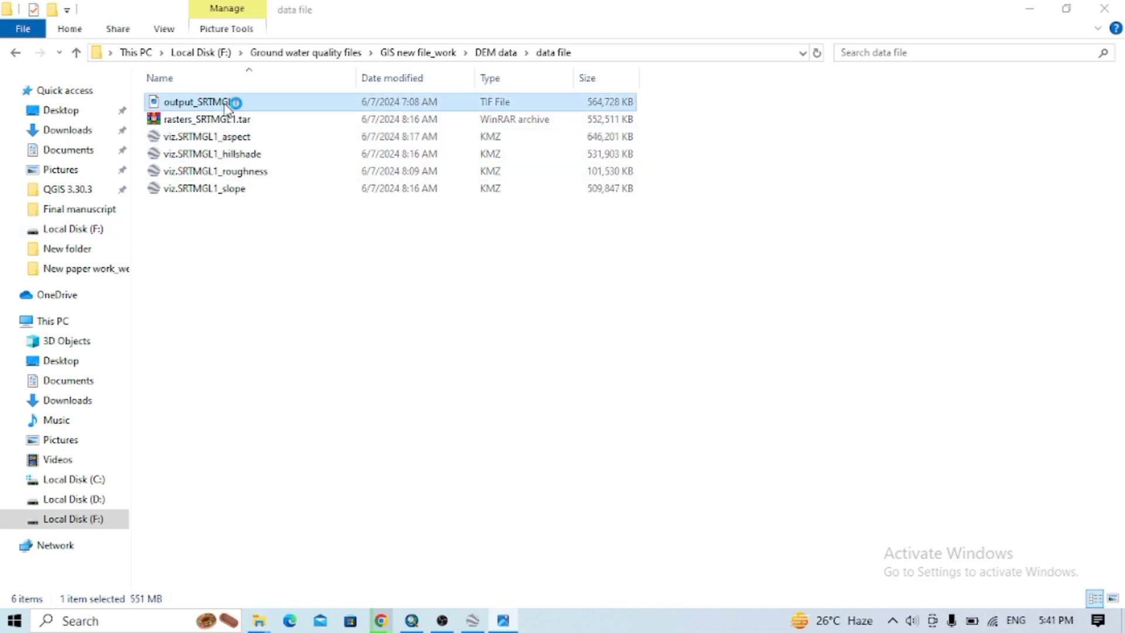
Add output_SRTMGL1.tif from the data file folder to the ArcMap map and build pyramids
key(alt+Tab)
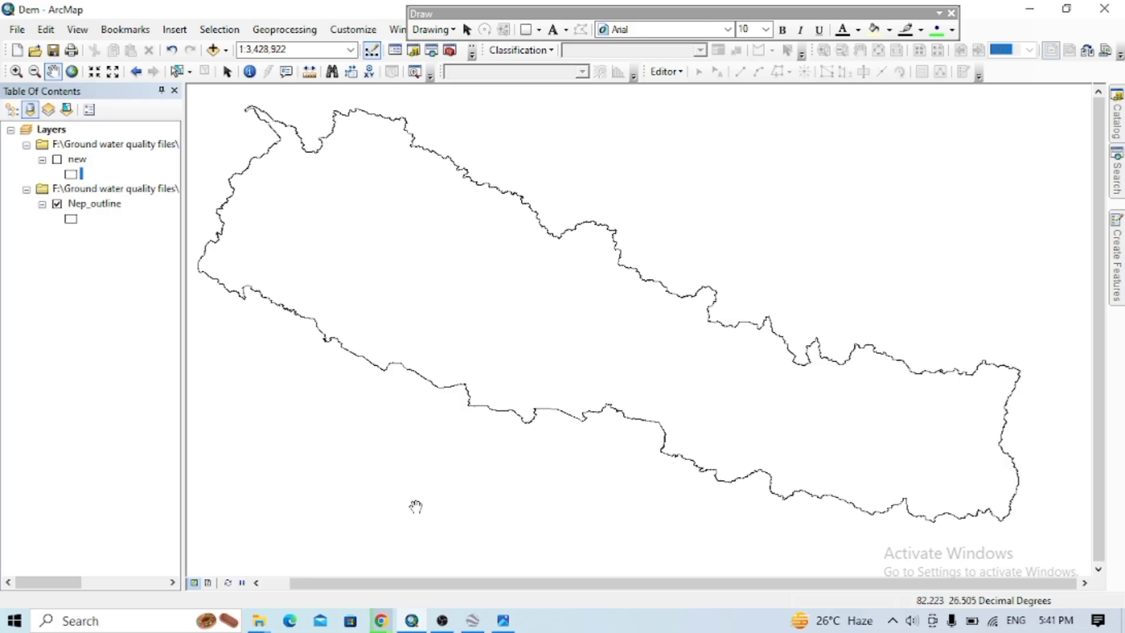
click(448, 625)
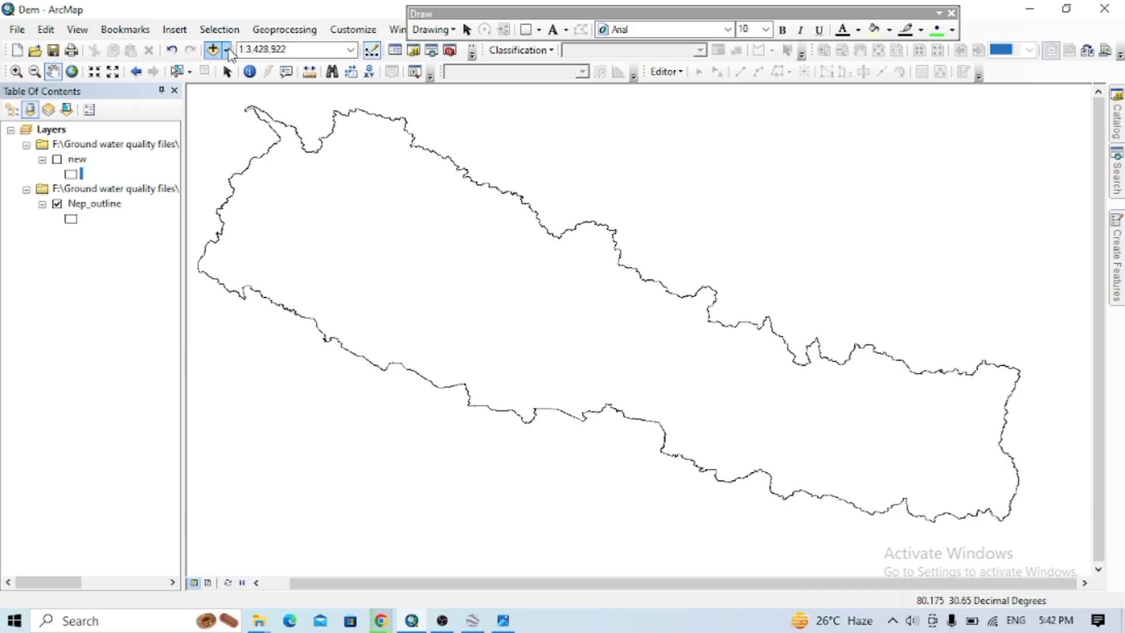
click(226, 51)
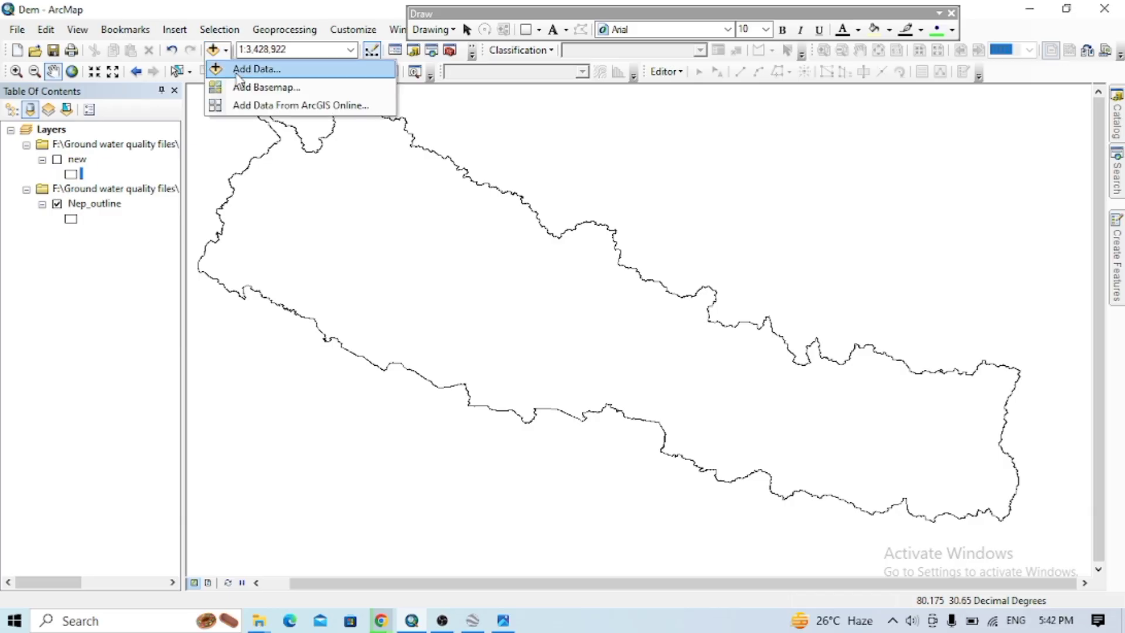
click(246, 69)
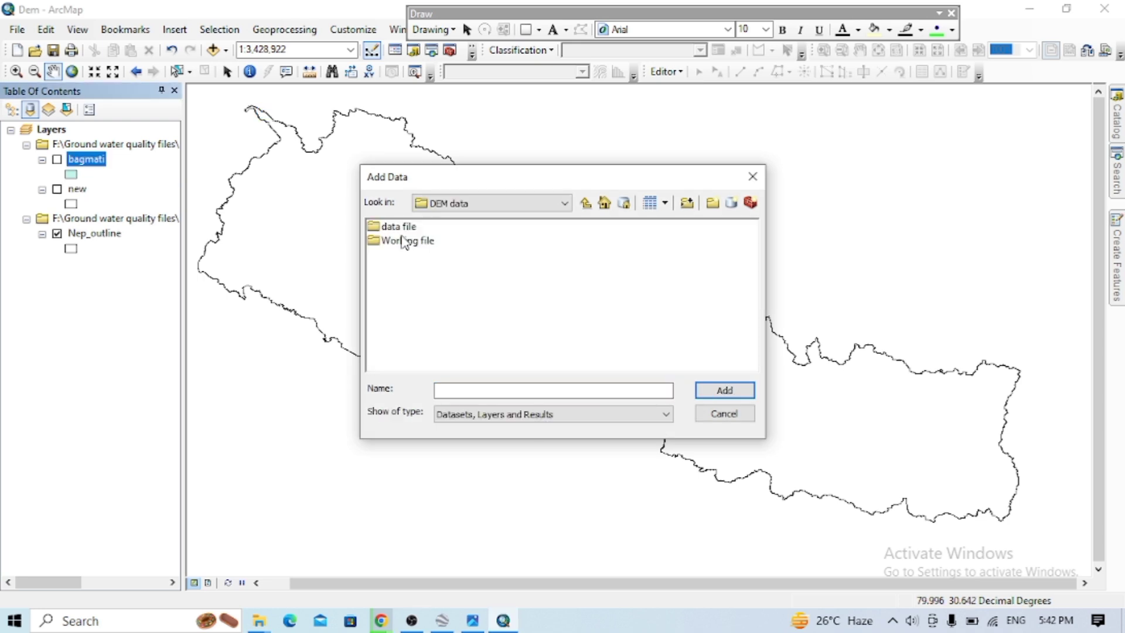
double_click(403, 229)
click(402, 229)
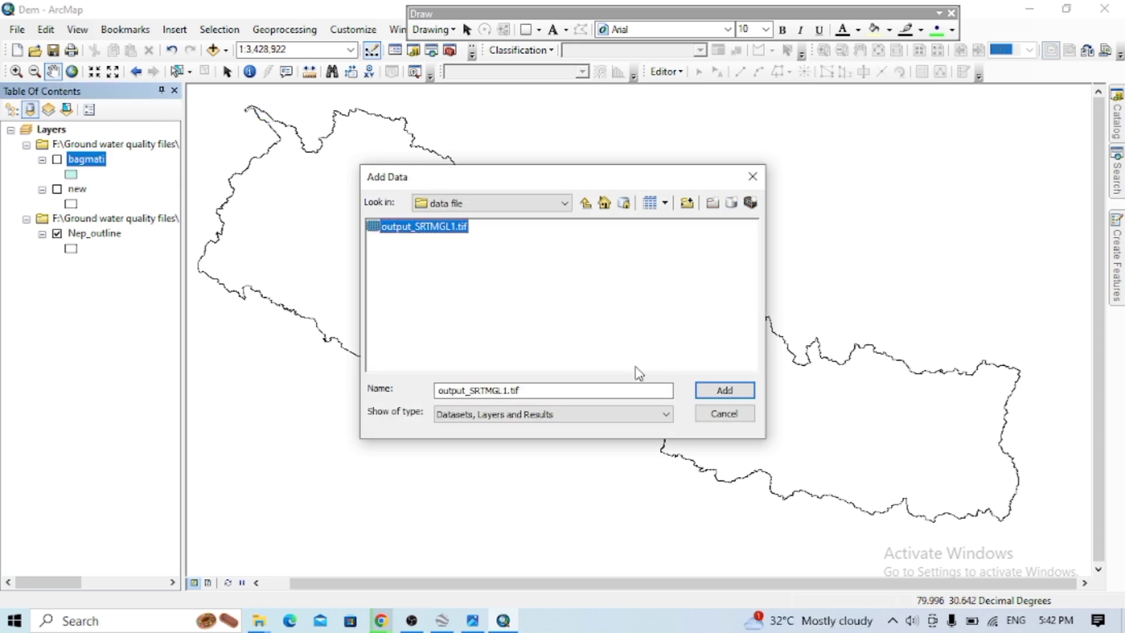
click(725, 390)
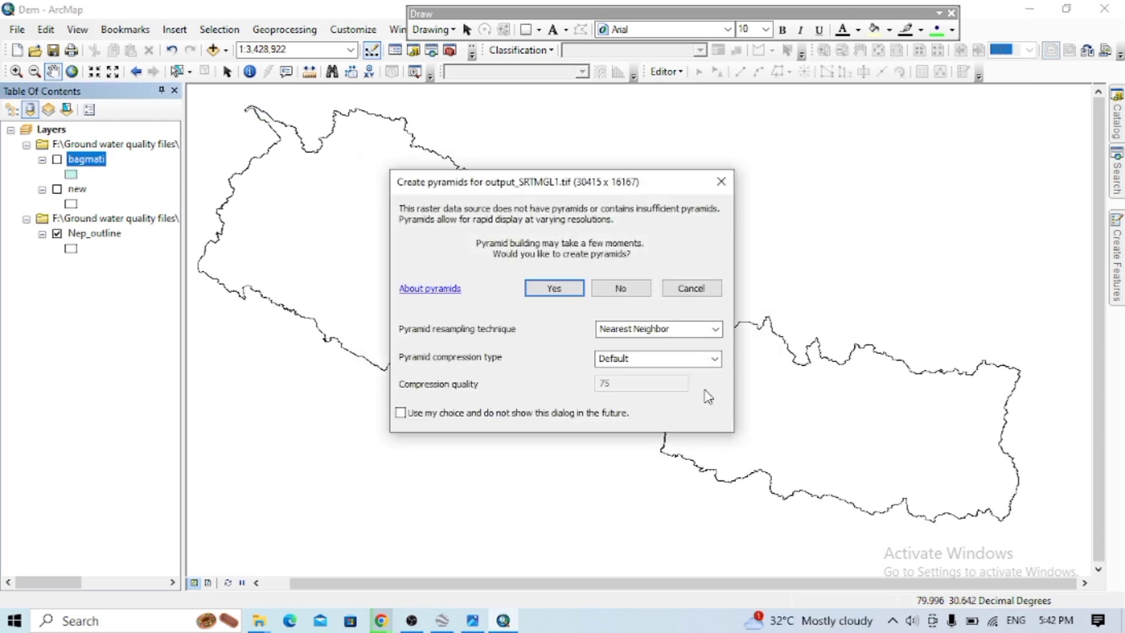
click(559, 287)
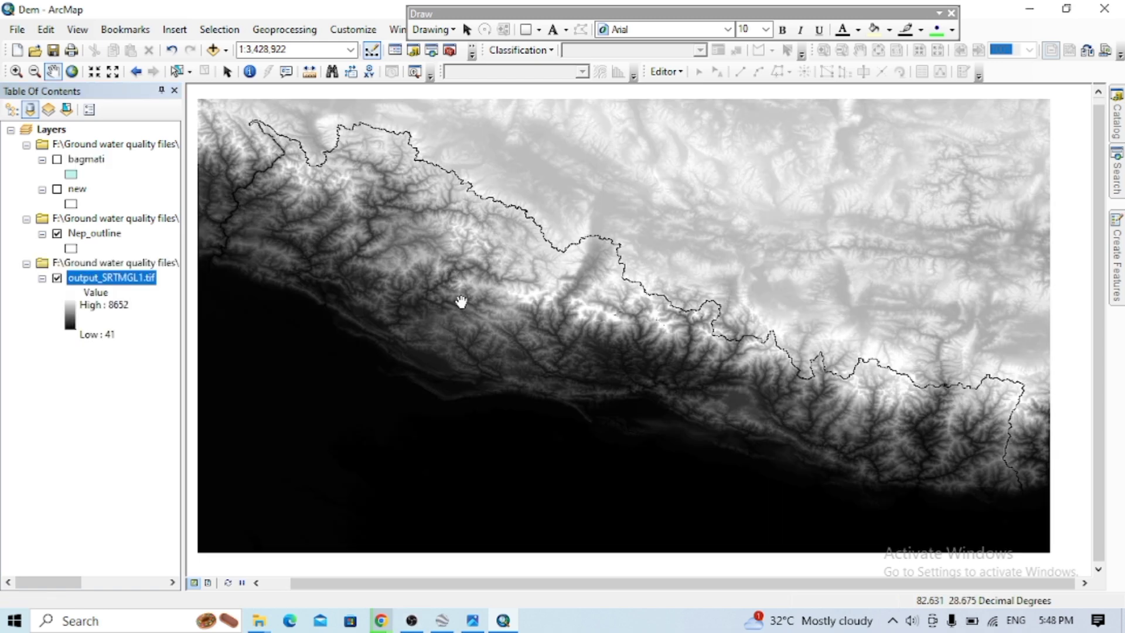
Search for 'extract by mask' and open the Extract by Mask (Spatial Analyst) tool
drag(459, 299, 479, 291)
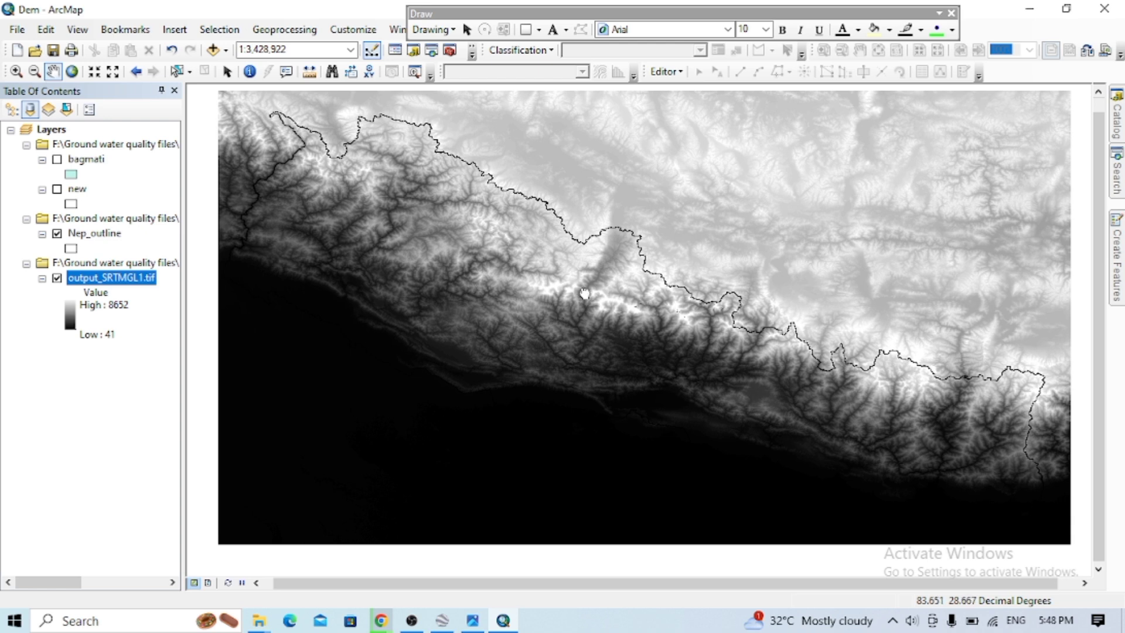
drag(584, 294, 558, 309)
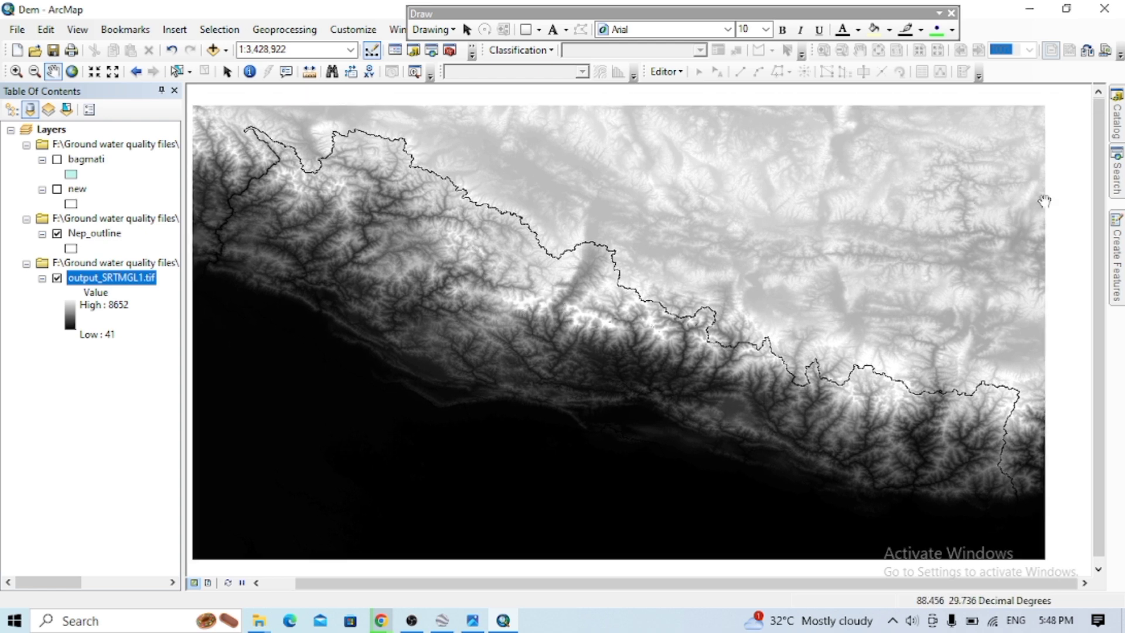
click(1118, 182)
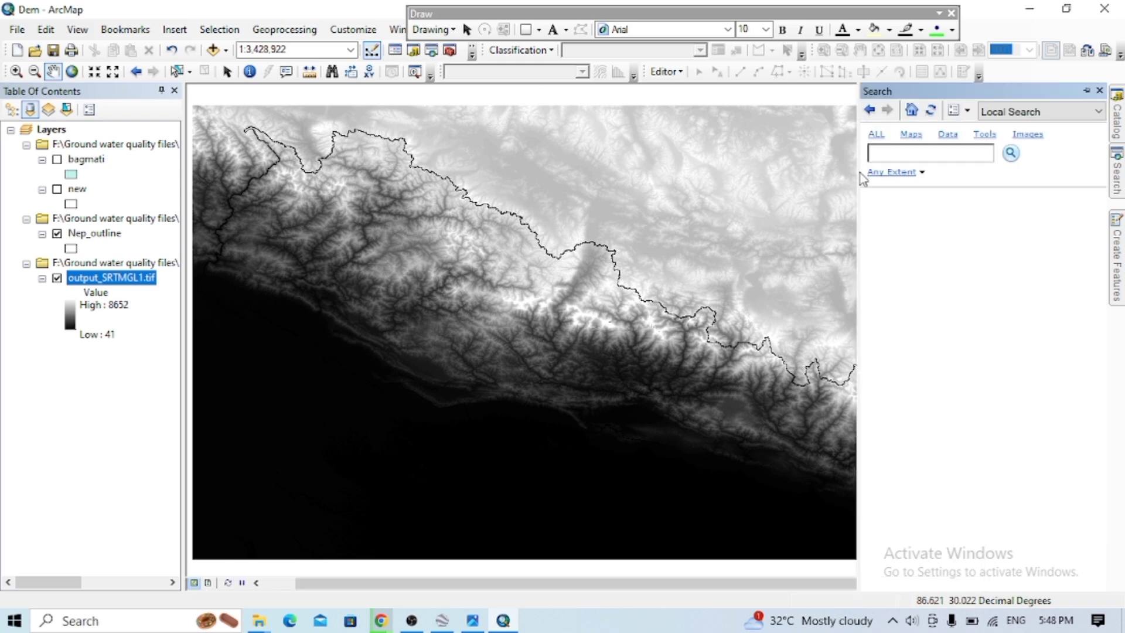
click(915, 151)
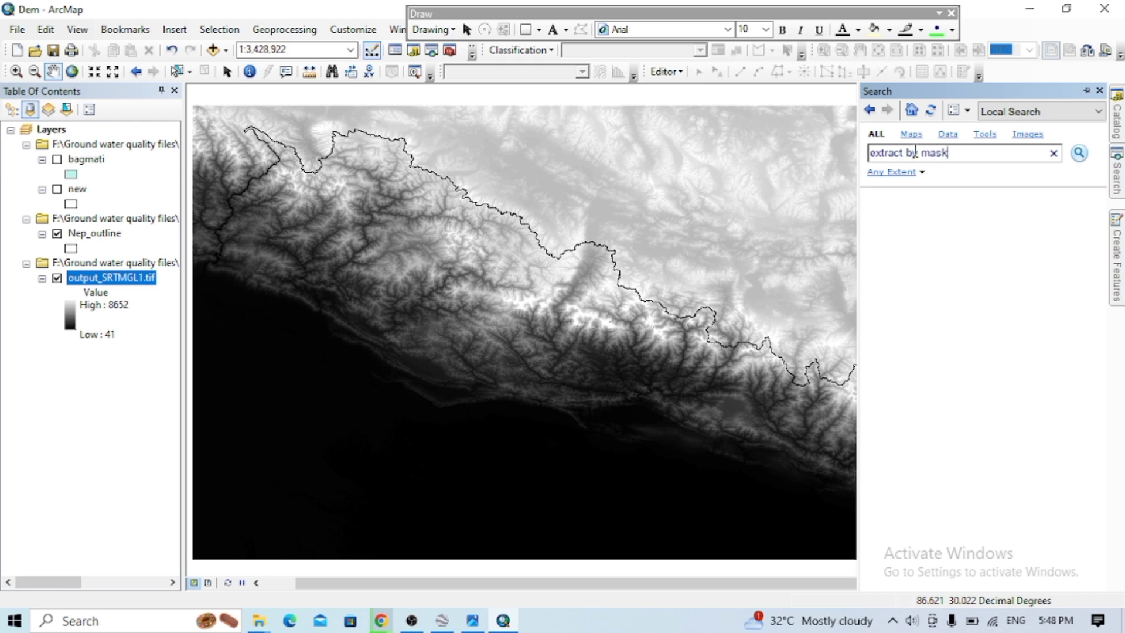
key(Return)
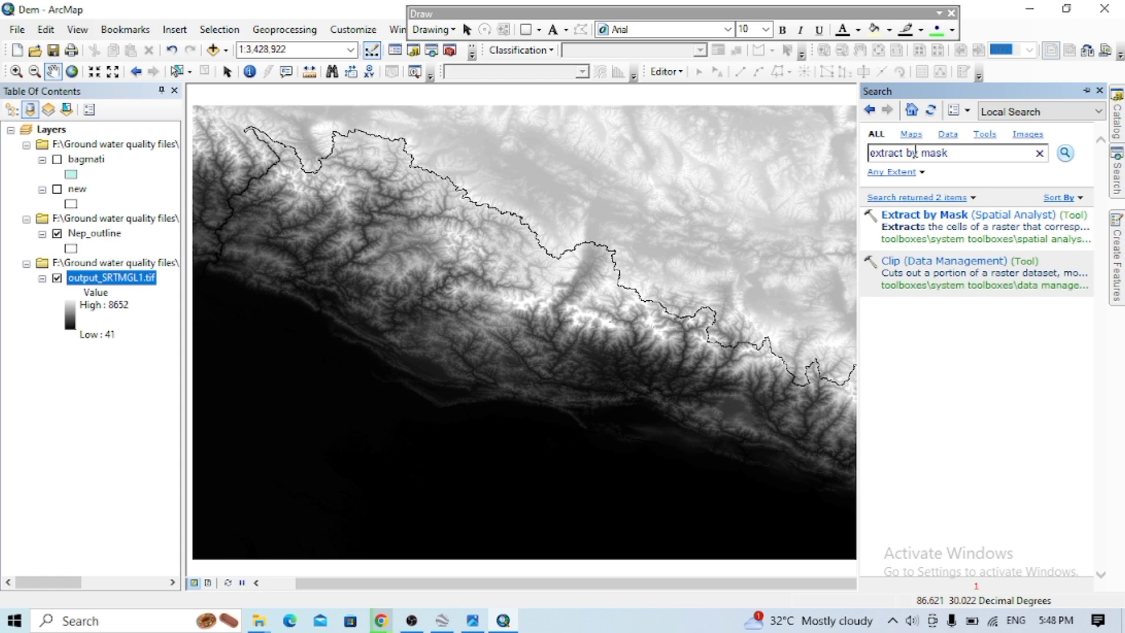
click(945, 216)
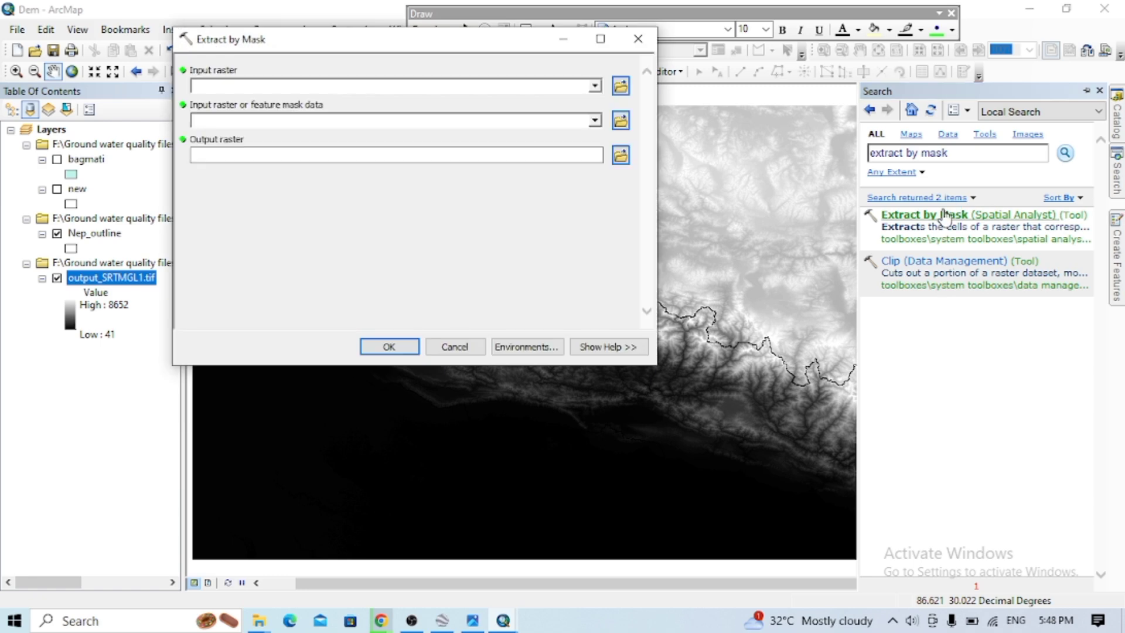
Use output_SRTMGL1.tif as input and Nep_outline as mask, saving Nepaldem.tif in the Working file folder
click(595, 86)
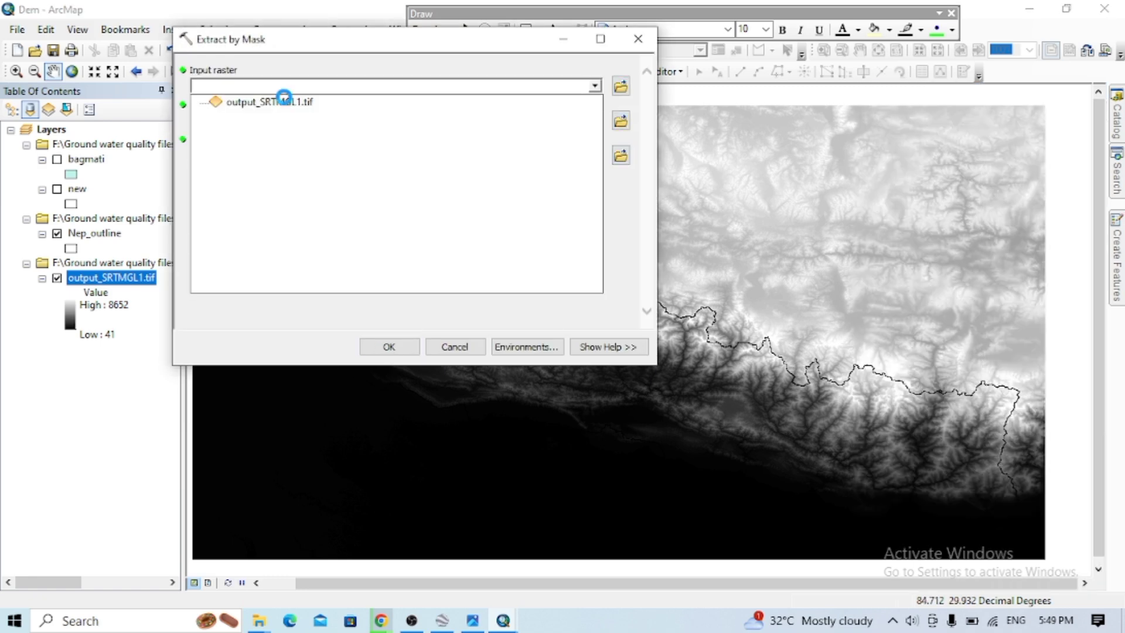
click(284, 102)
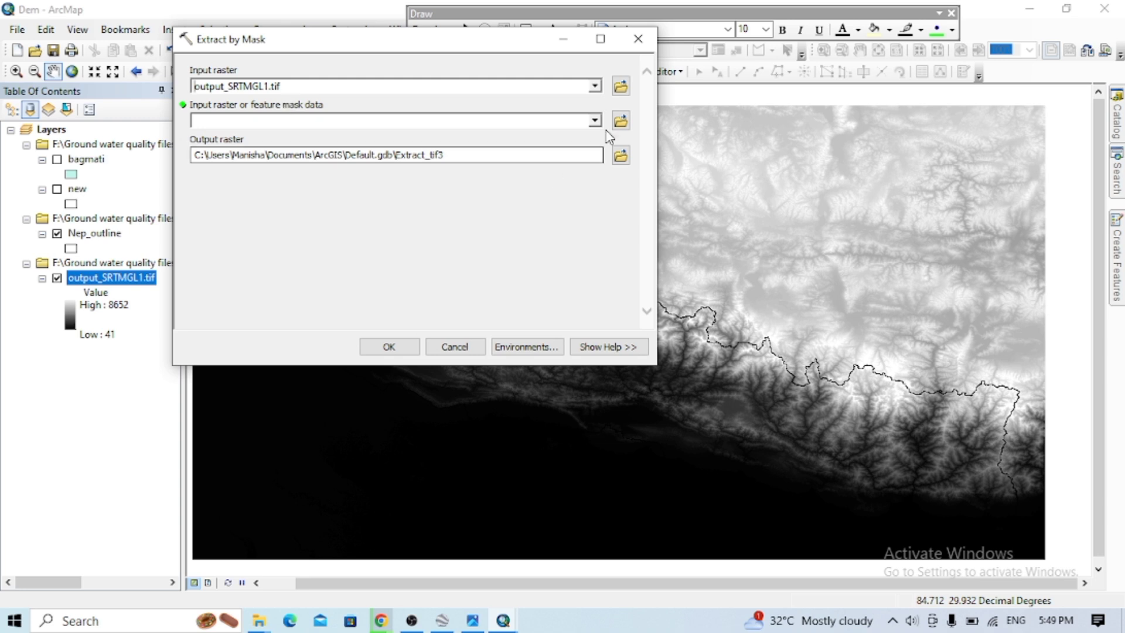
click(266, 120)
click(252, 166)
click(621, 156)
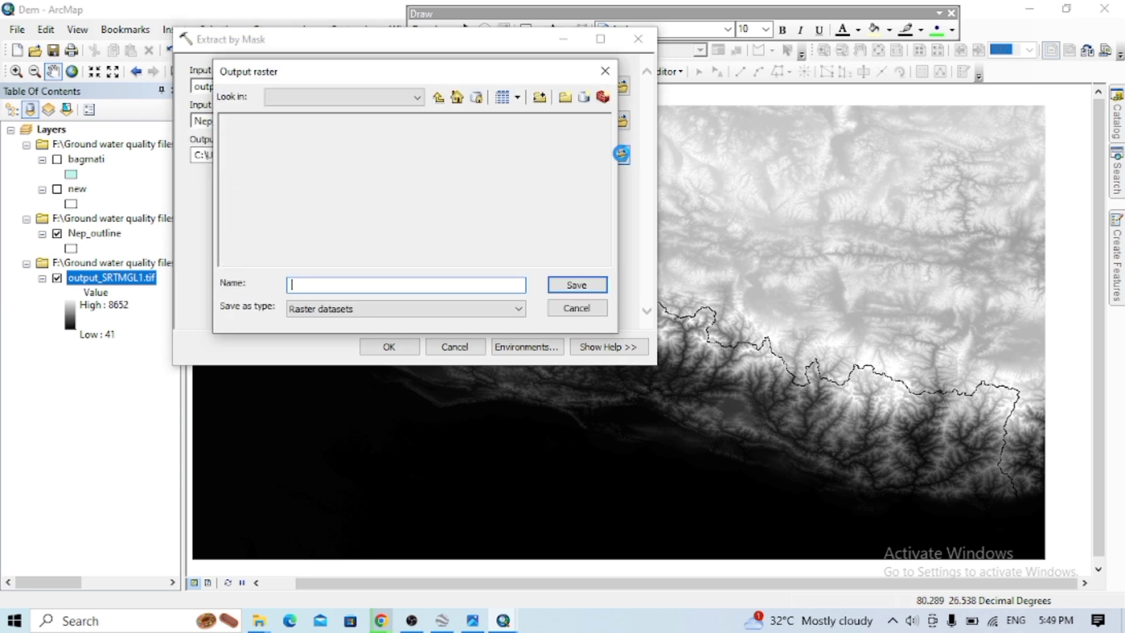
click(437, 97)
click(438, 97)
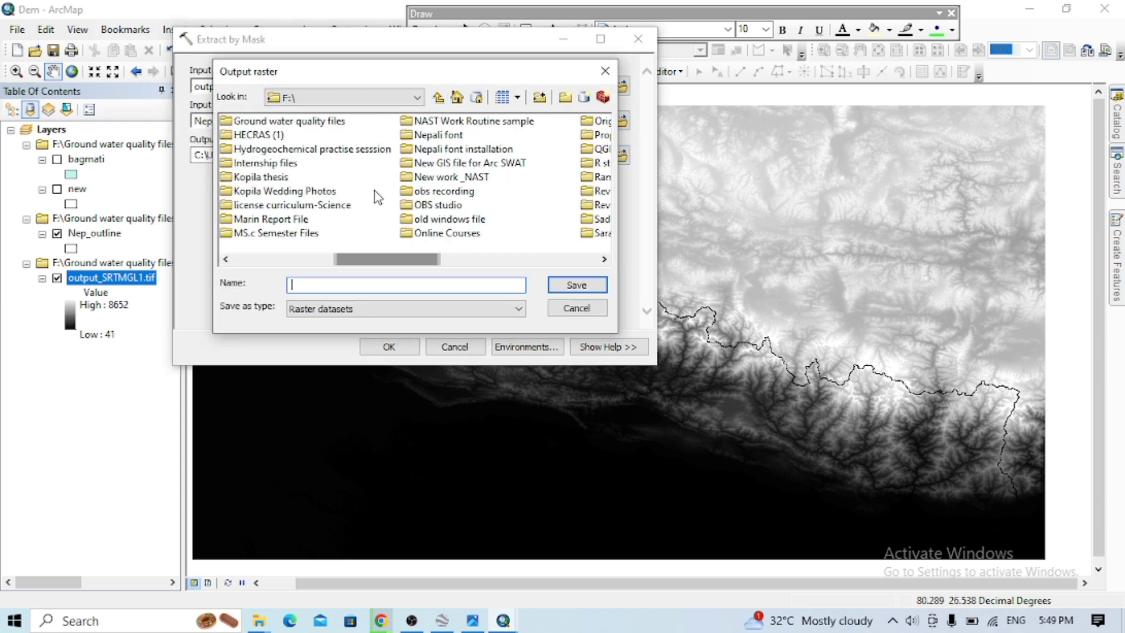
double_click(296, 138)
double_click(268, 173)
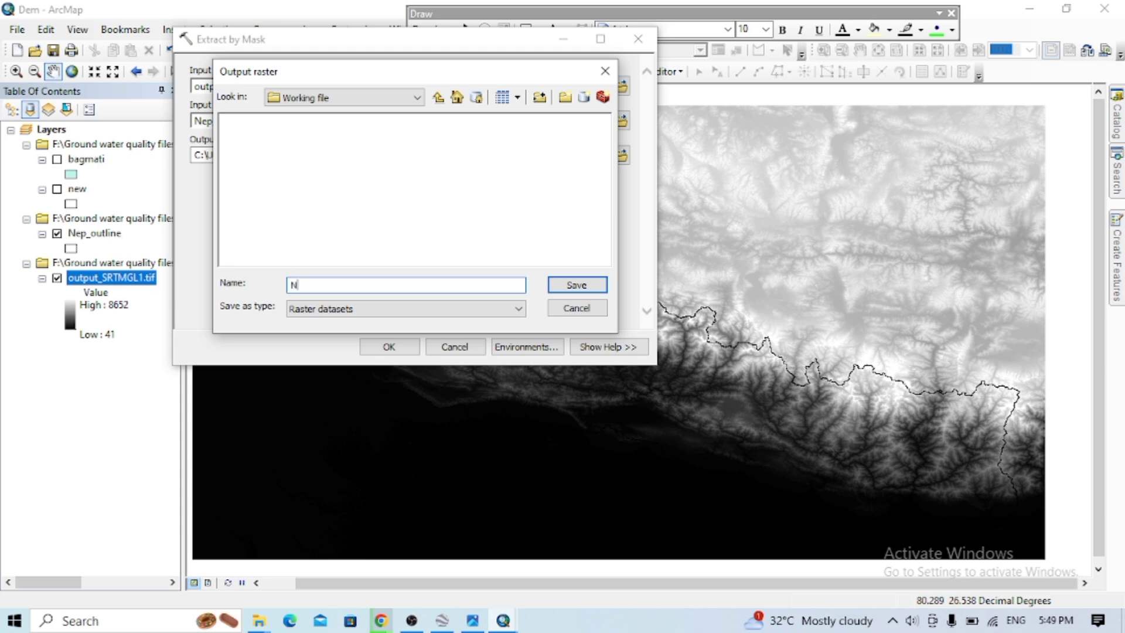
text(Nepaldem.tif)
Set the environment processing extent and raster analysis mask to Nep_outline, then run the extraction
click(603, 285)
click(501, 347)
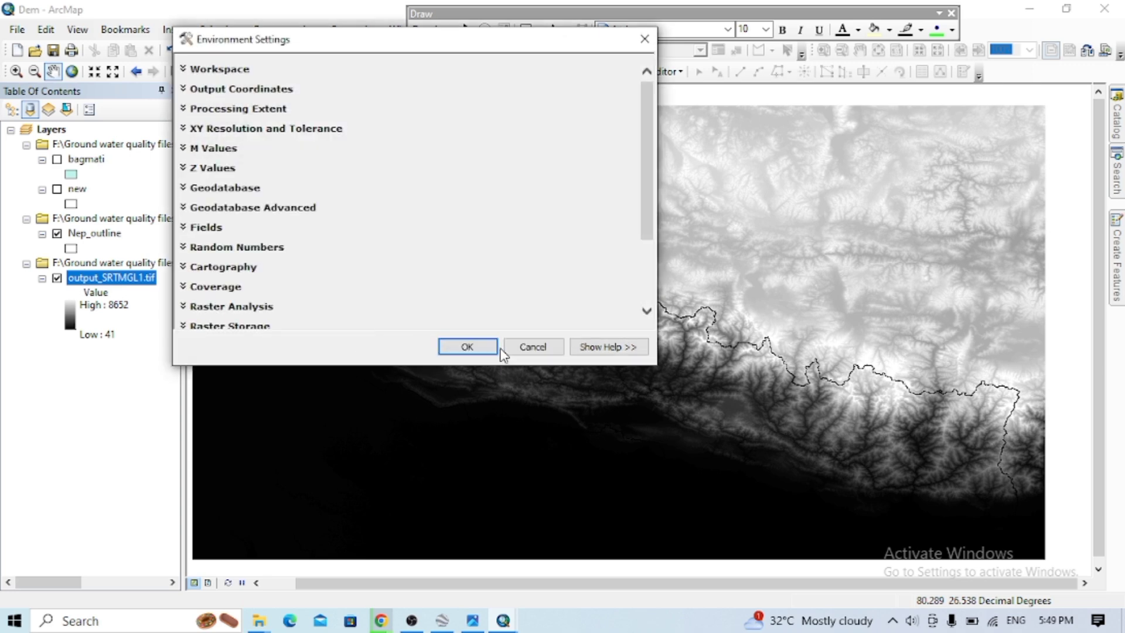
click(237, 106)
click(596, 141)
click(514, 193)
scroll(515, 193, down, 6)
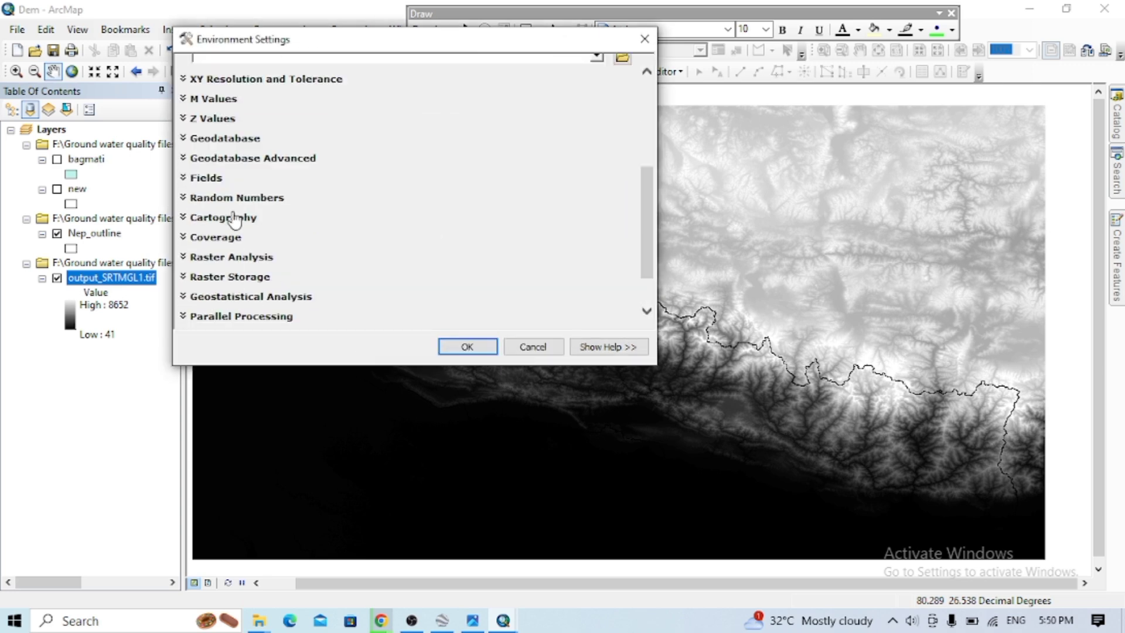
click(360, 202)
click(597, 318)
click(251, 281)
click(467, 346)
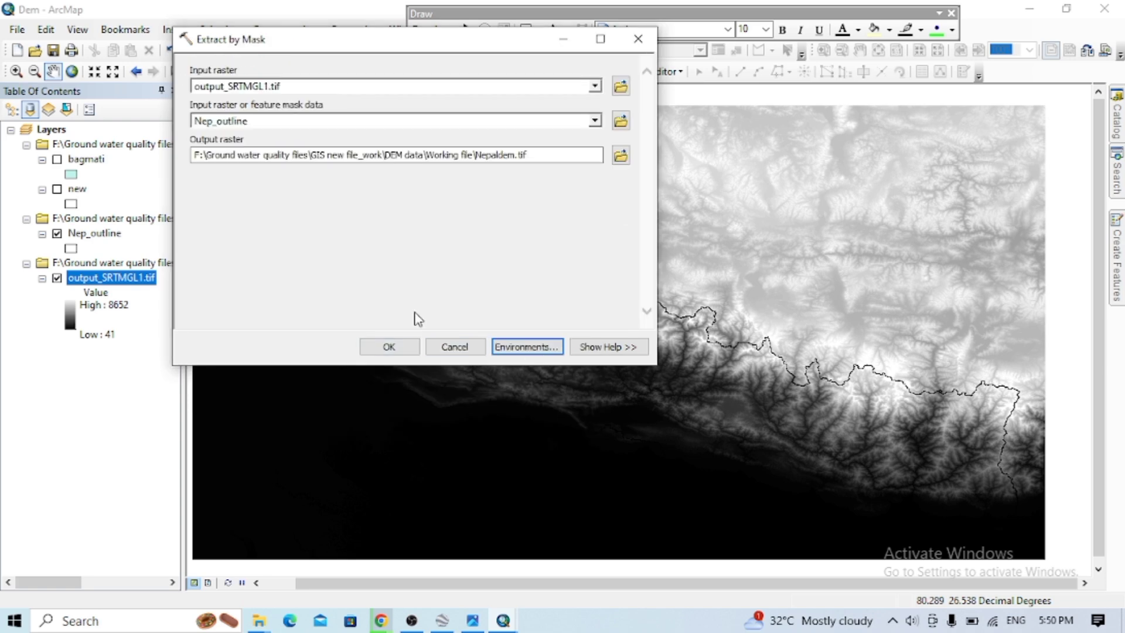
click(389, 347)
drag(396, 346, 410, 322)
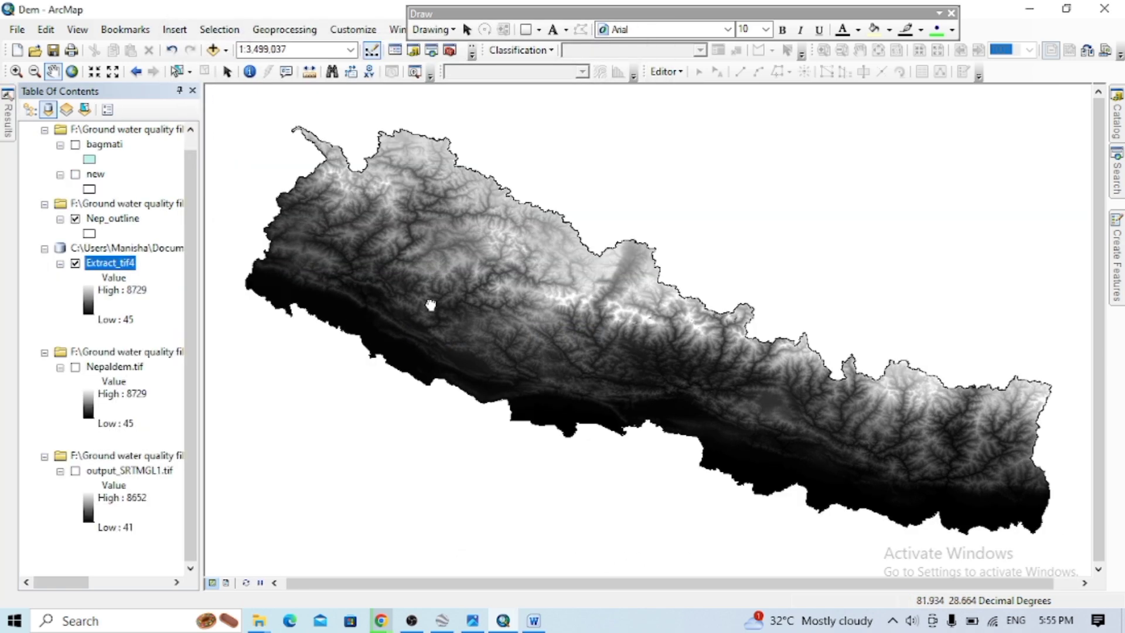
Pan the map to view the Nepal-clipped Extract_tif4 raster
drag(431, 304, 433, 278)
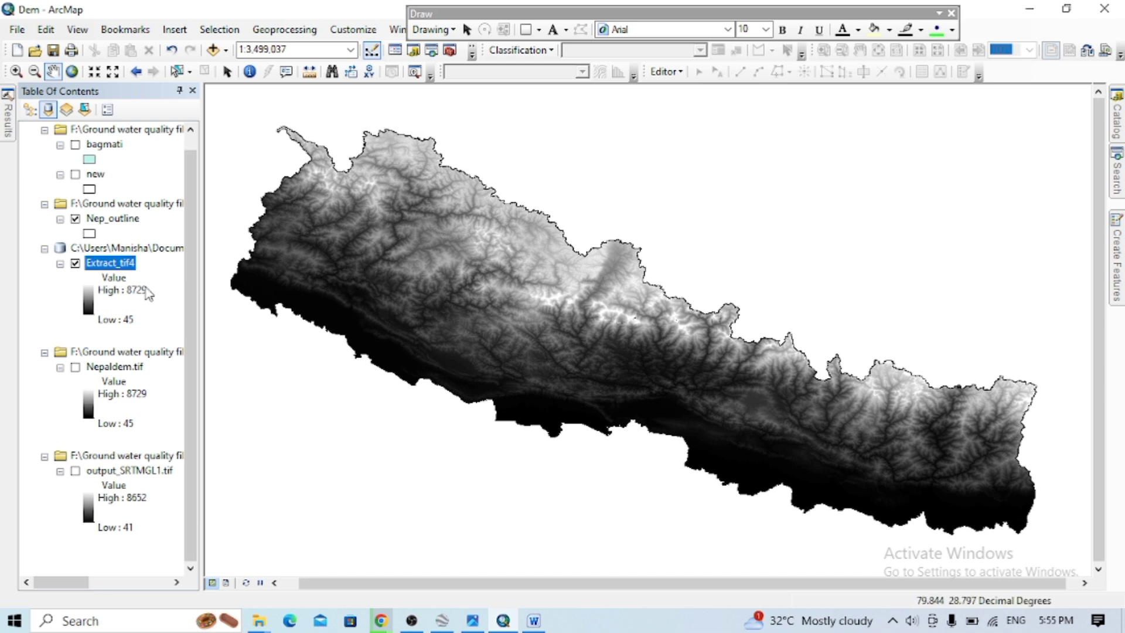
In Extract_tif4's Symbology, try a cyan-blue-magenta ramp, then apply a green-yellow-red ramp
right_click(111, 265)
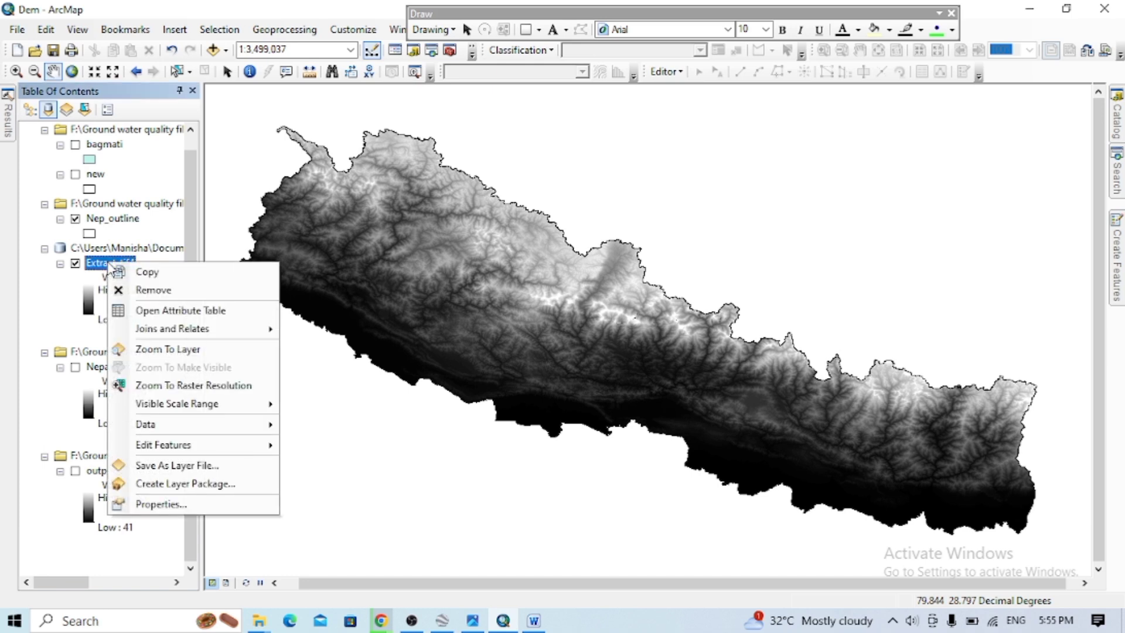
click(169, 505)
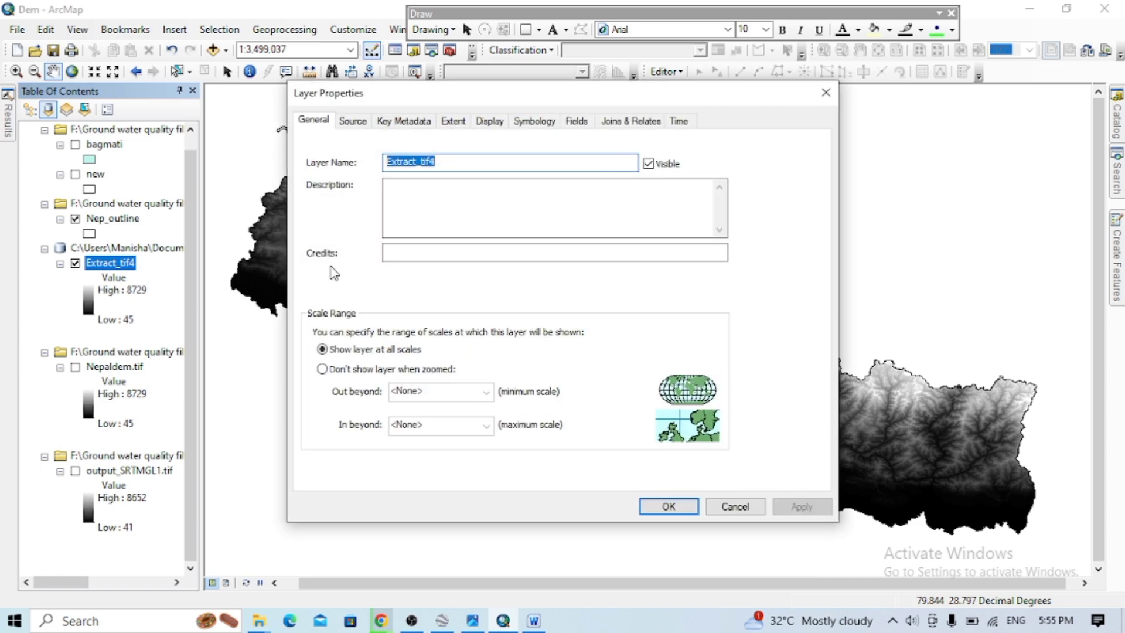
click(351, 122)
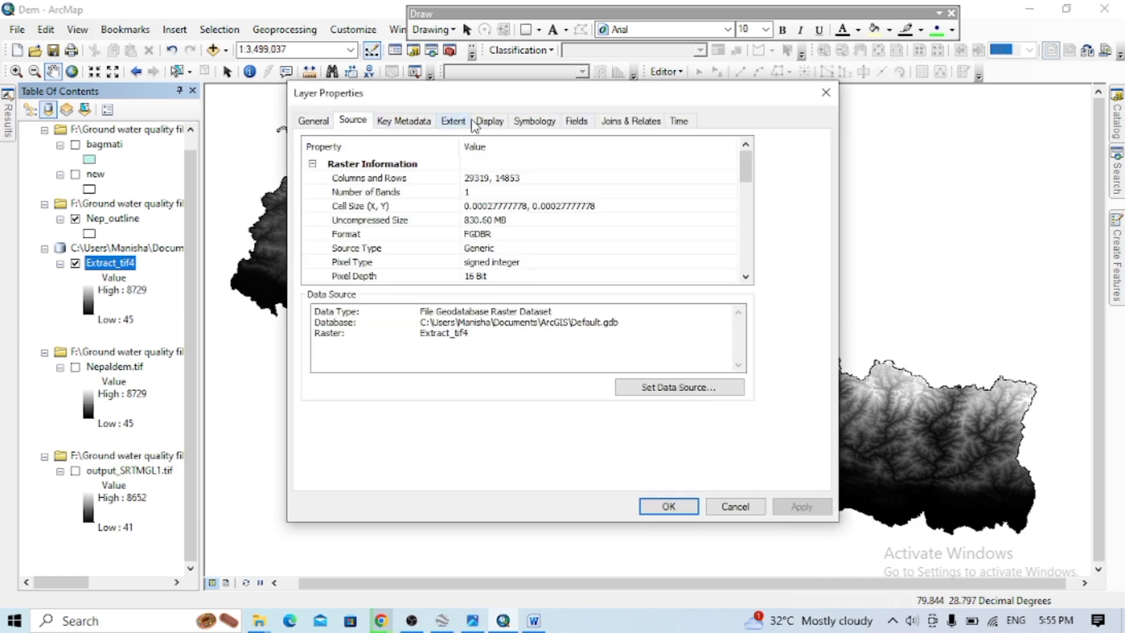
click(534, 120)
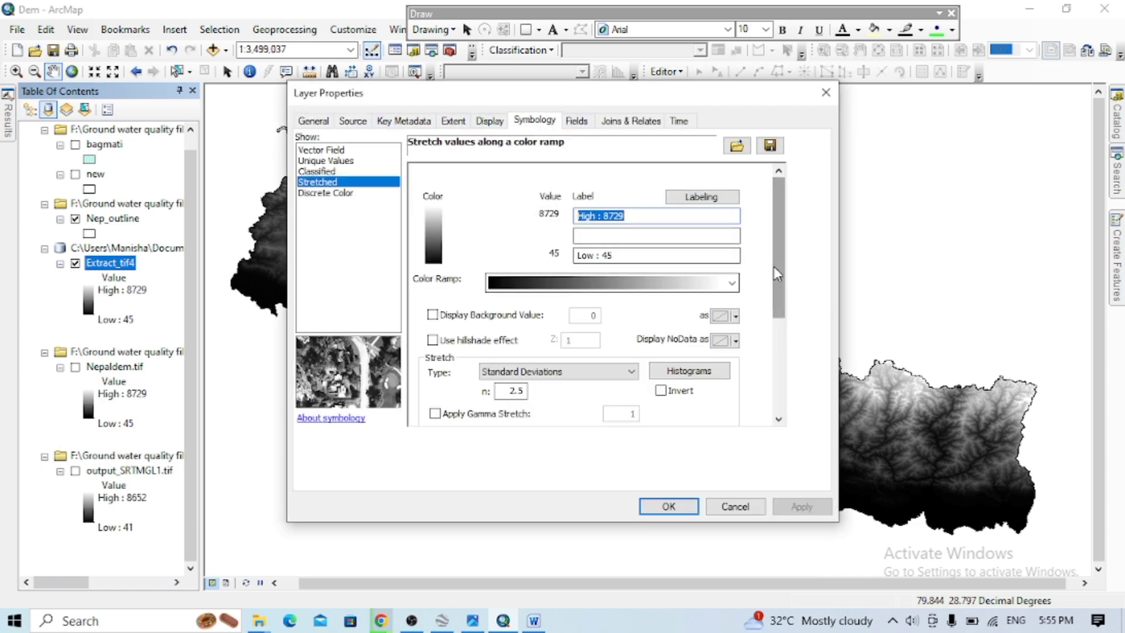
click(732, 283)
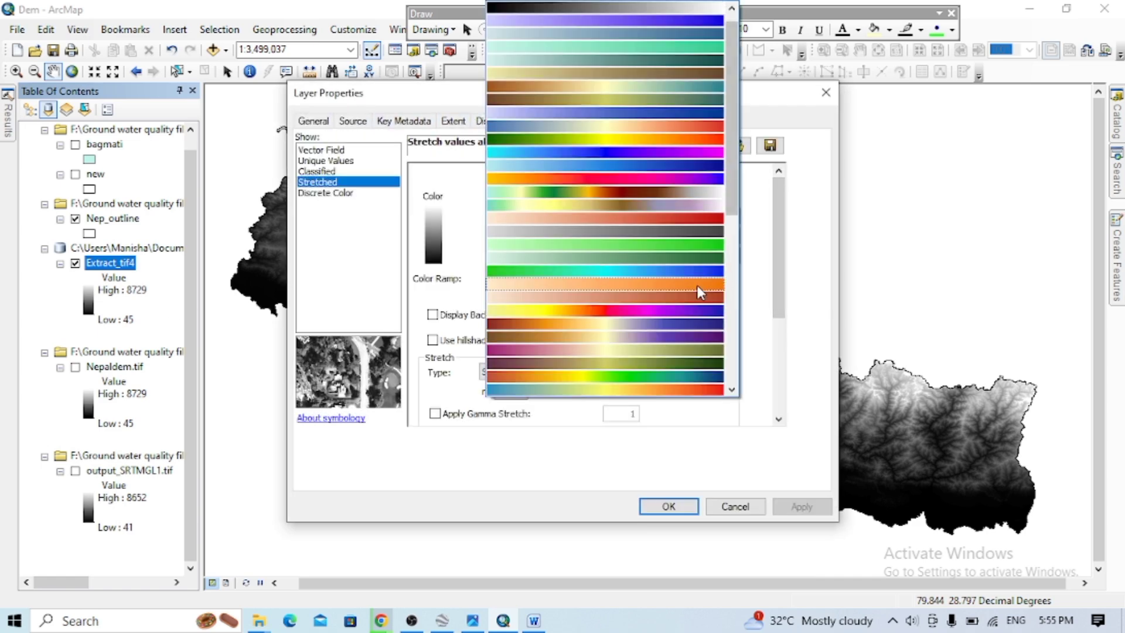
click(621, 153)
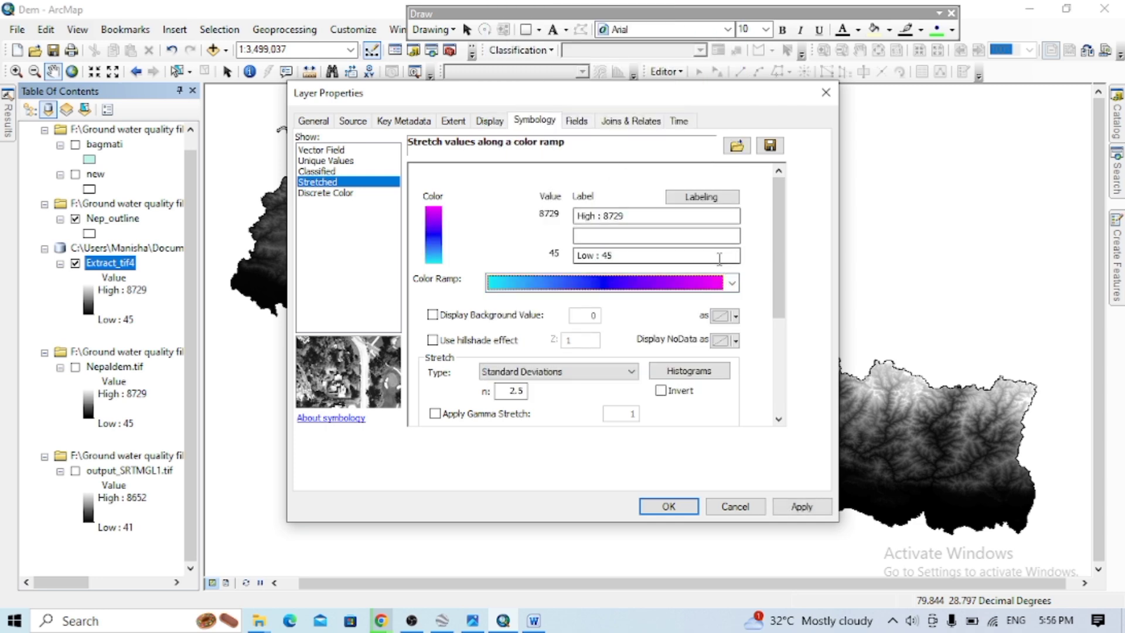
click(732, 284)
scroll(676, 278, down, 5)
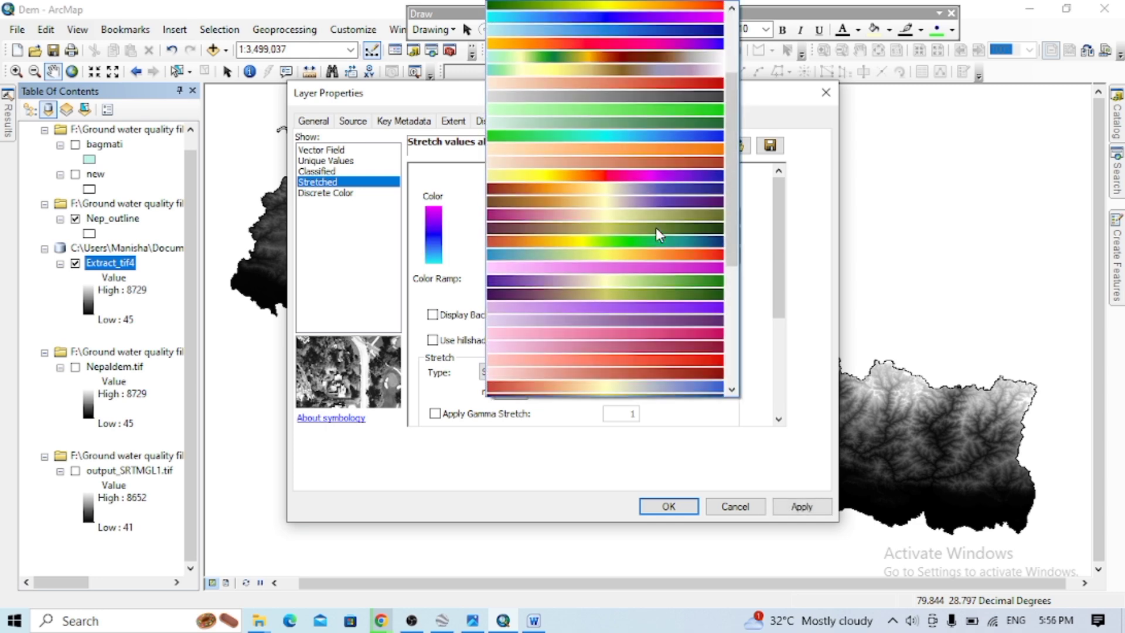
scroll(656, 227, up, 4)
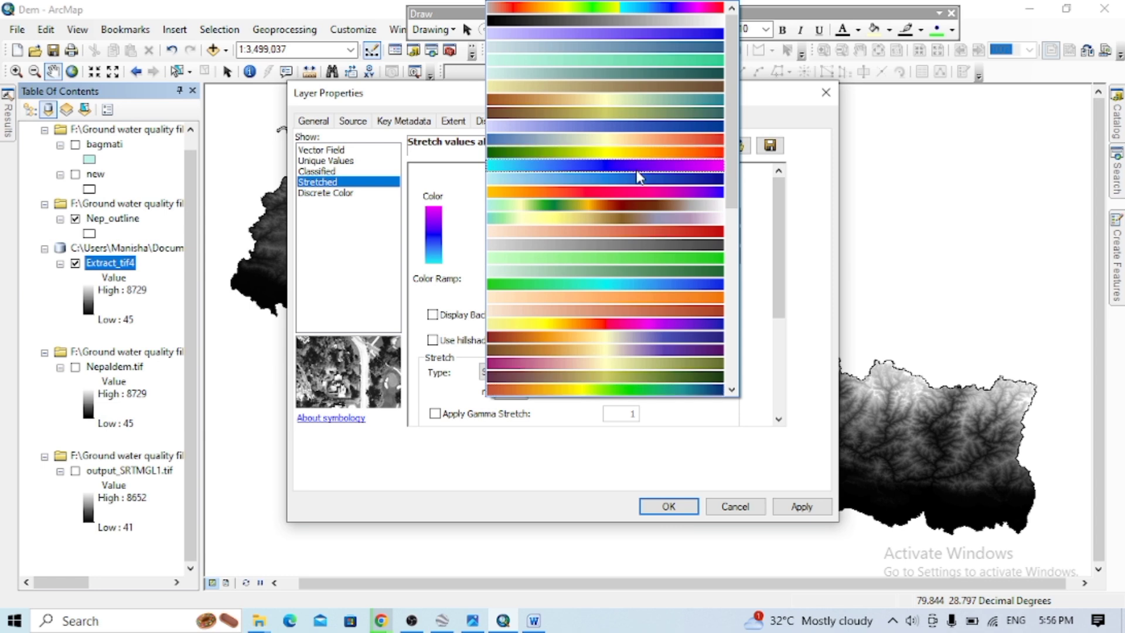
click(641, 153)
click(788, 506)
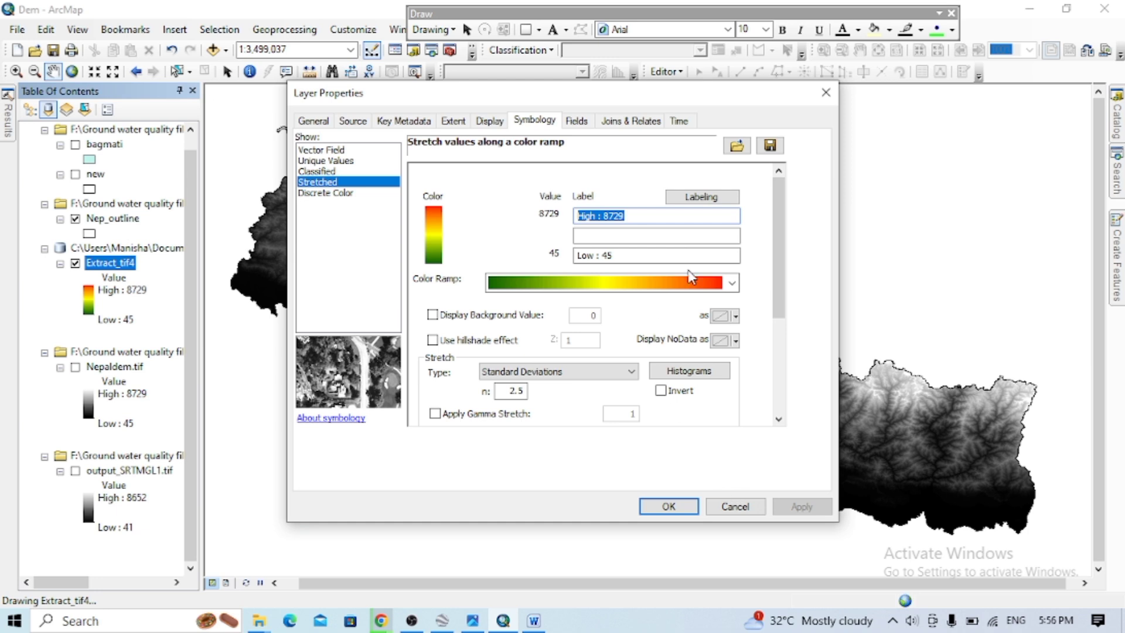
Apply the red-yellow-cyan-blue colour ramp to Extract_tif4 and close its properties
click(732, 283)
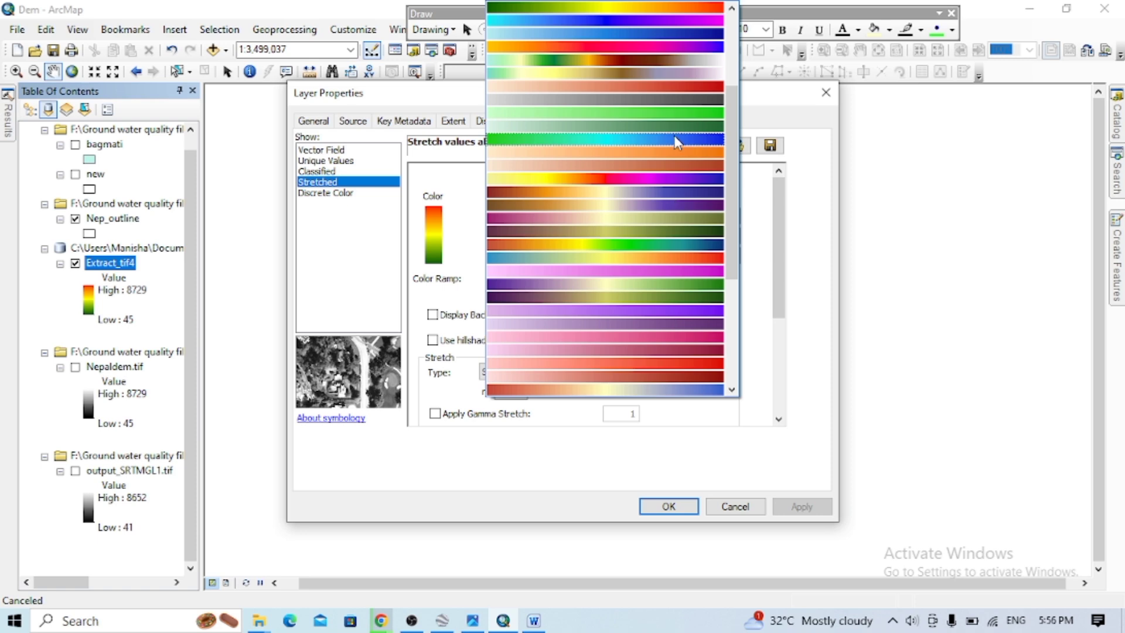
scroll(675, 143, down, 4)
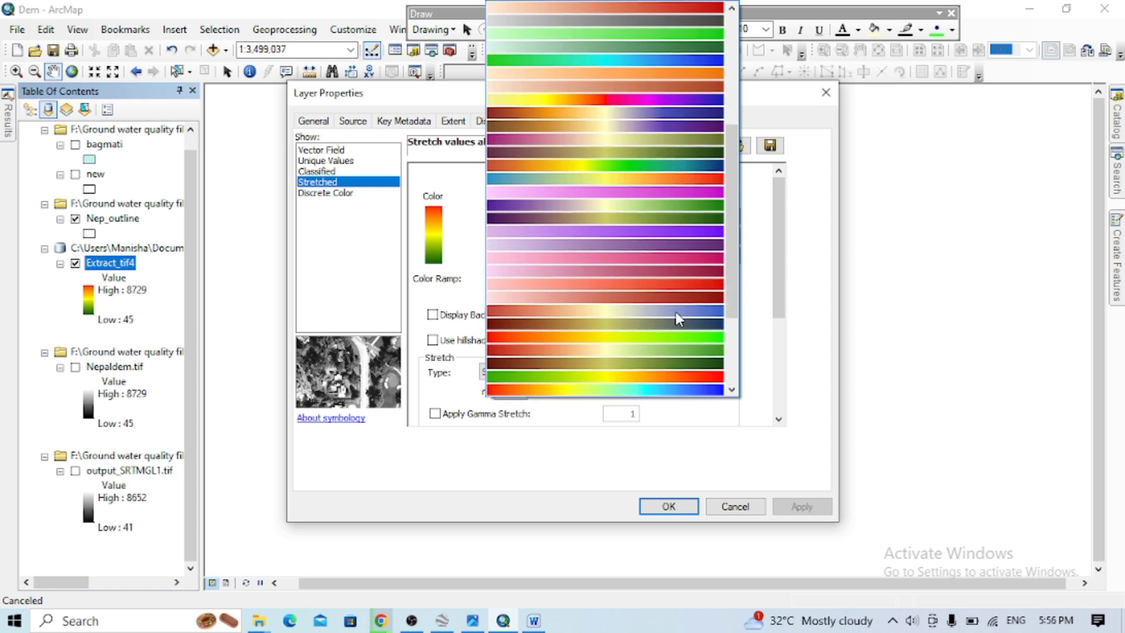
scroll(675, 312, down, 1)
click(676, 259)
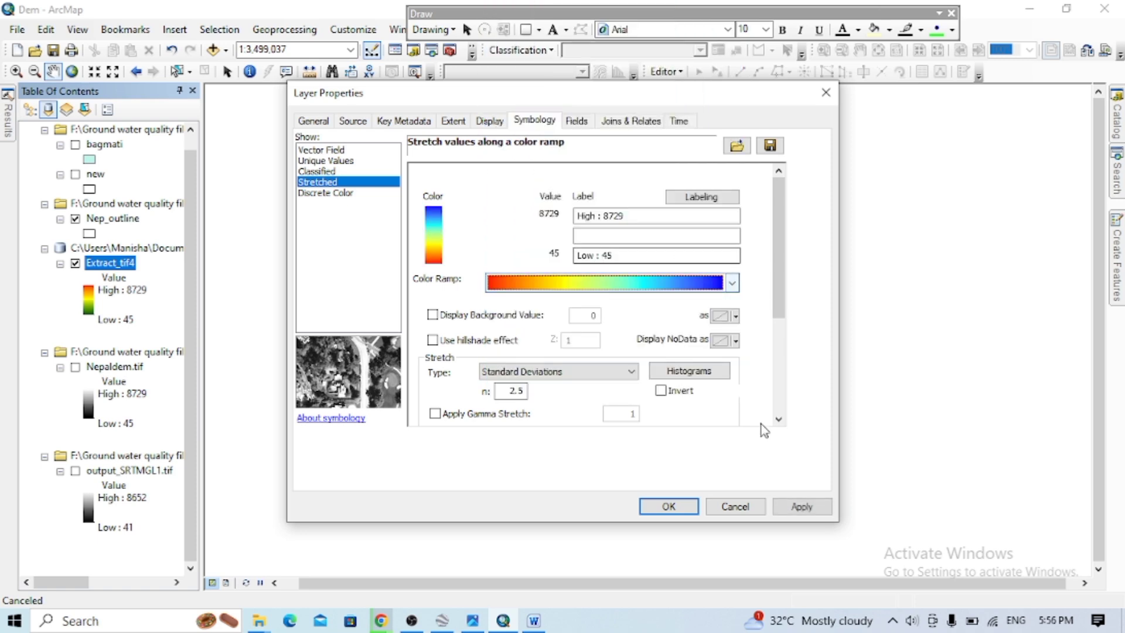
click(801, 505)
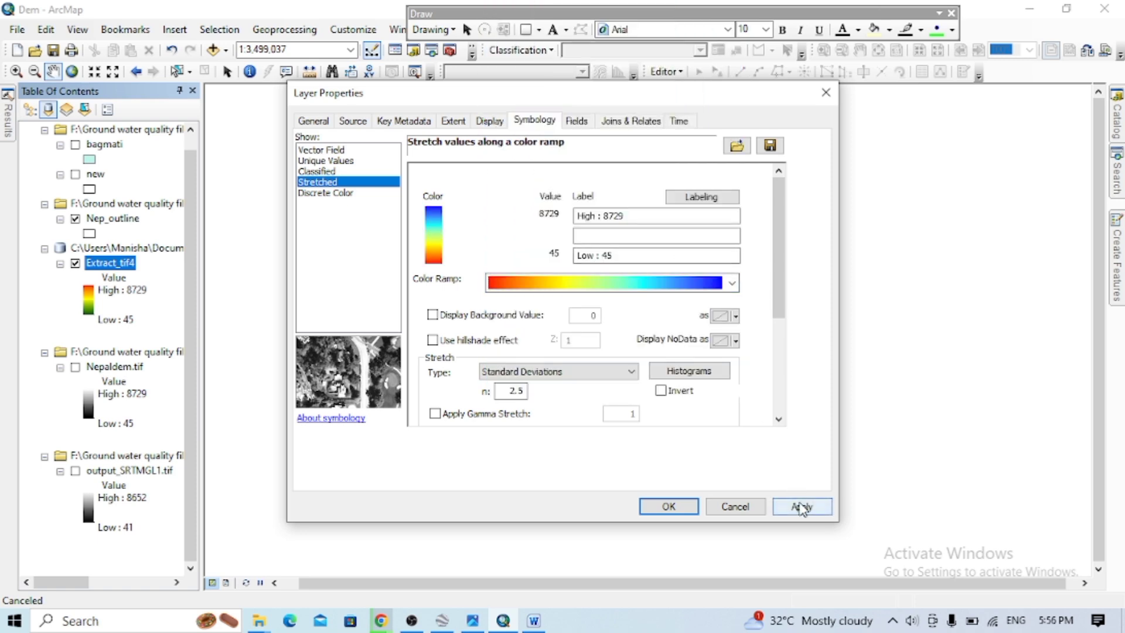
click(694, 508)
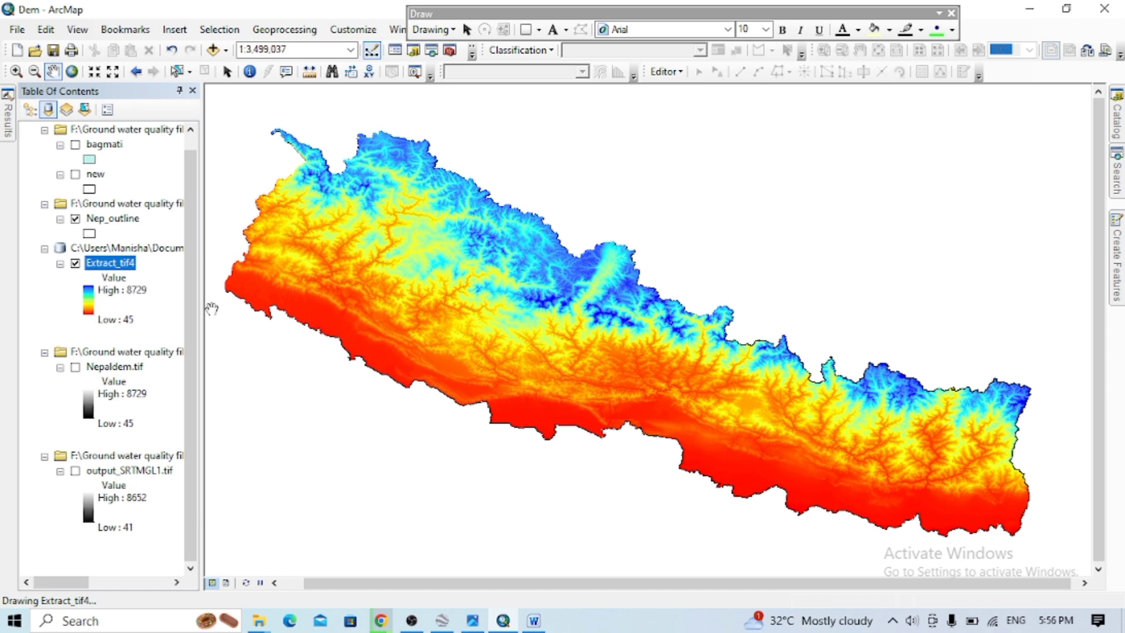
drag(292, 269, 300, 273)
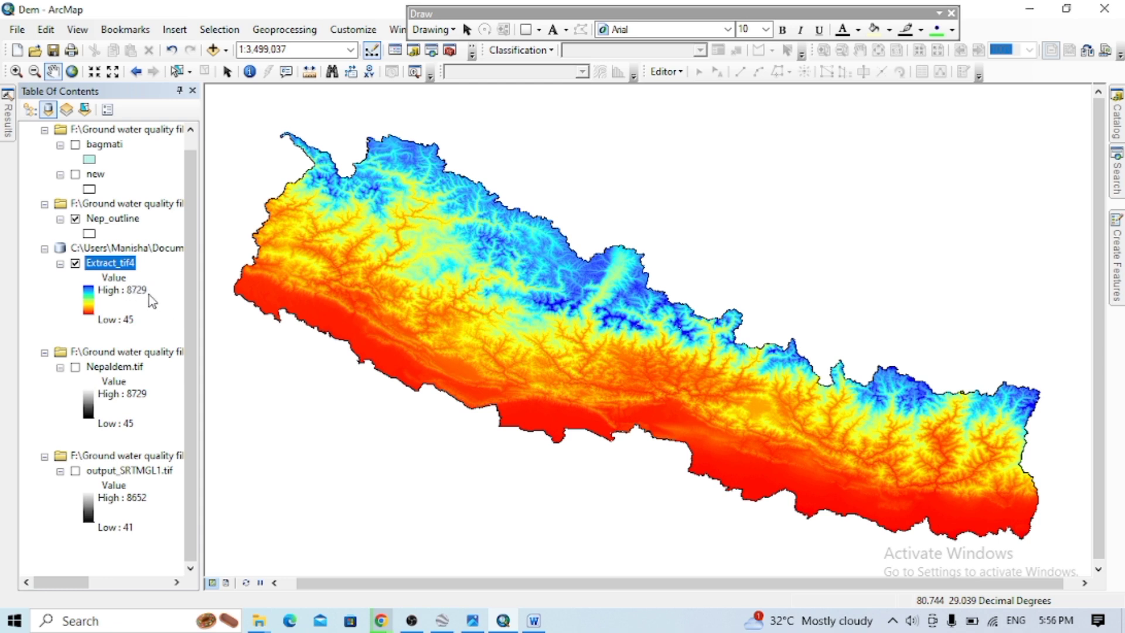
Switch Extract_tif4 to Classified symbology and round class labels to 2 significant digits
right_click(126, 268)
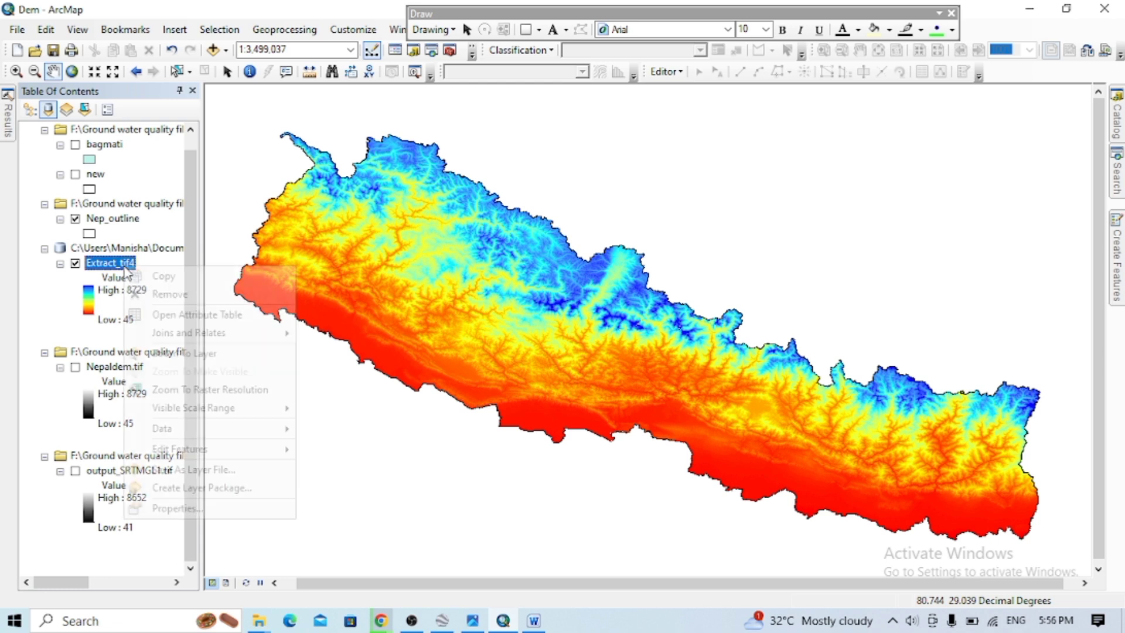
click(194, 504)
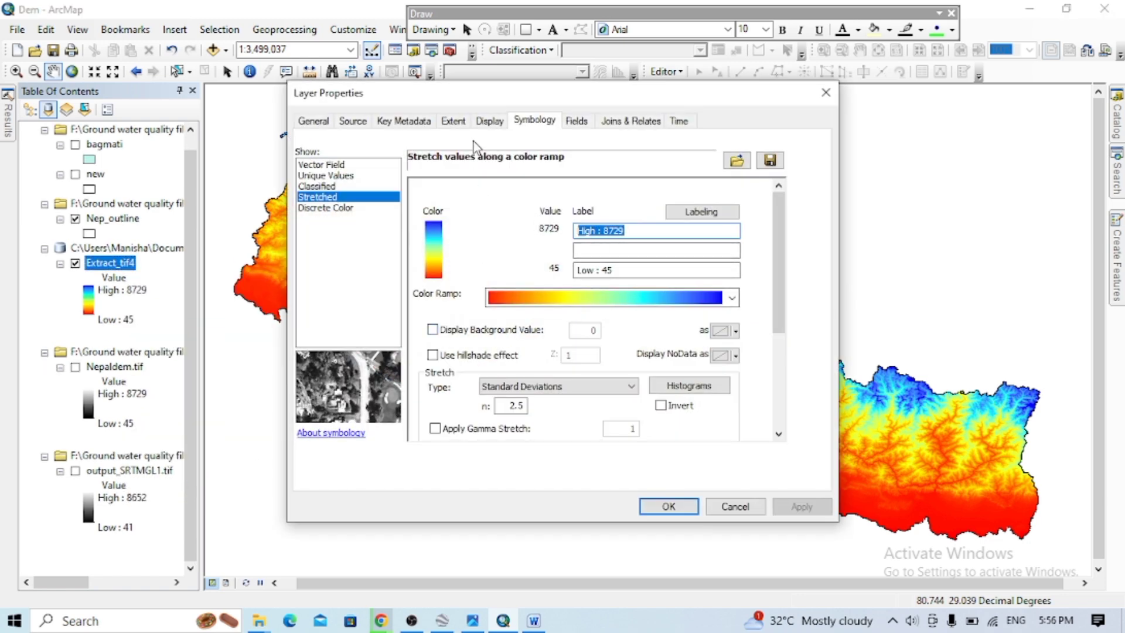
click(319, 186)
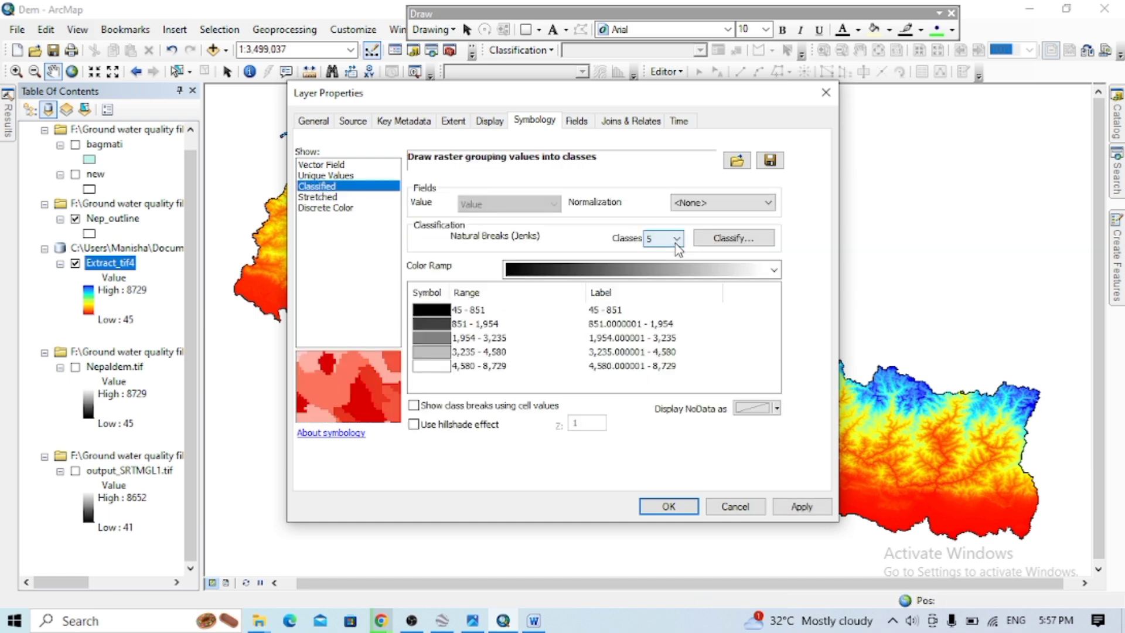
click(775, 271)
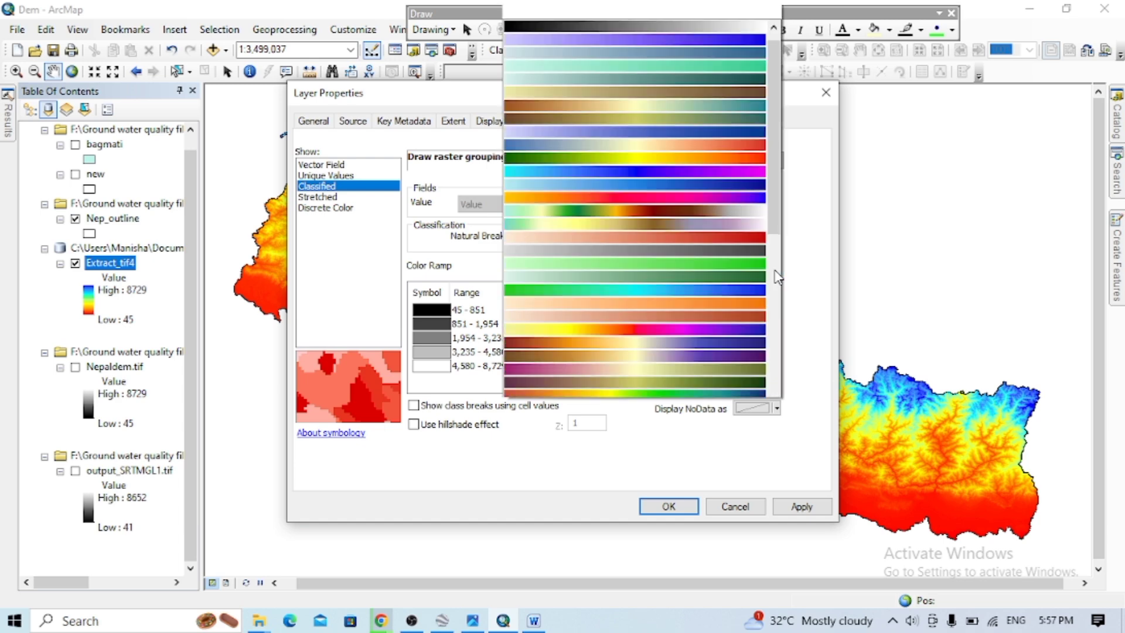
click(820, 258)
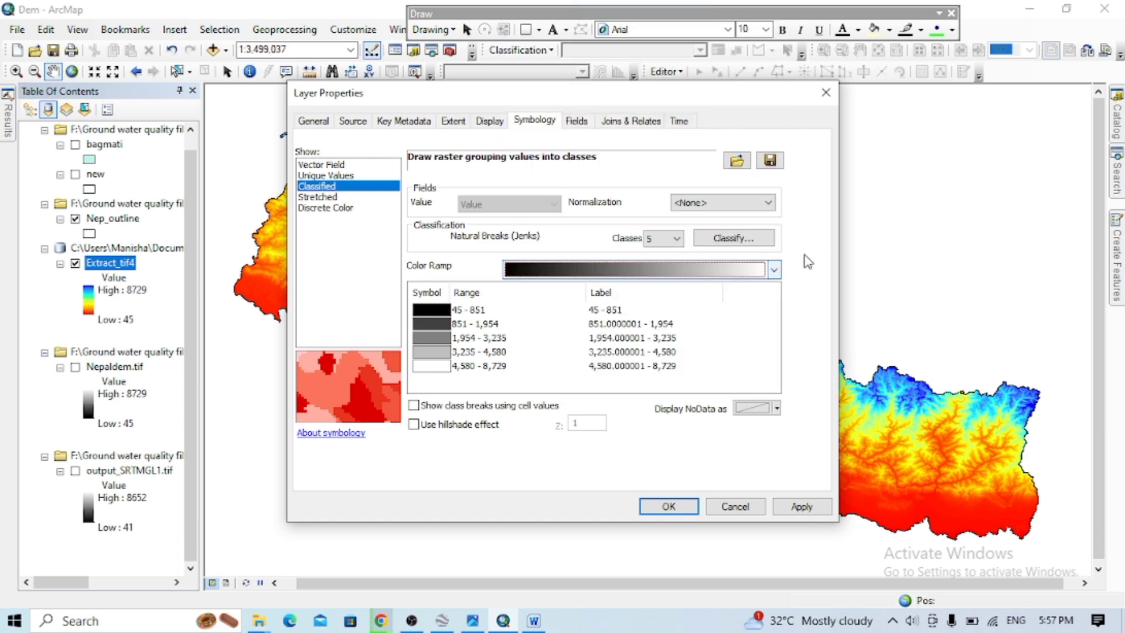
right_click(605, 297)
click(662, 323)
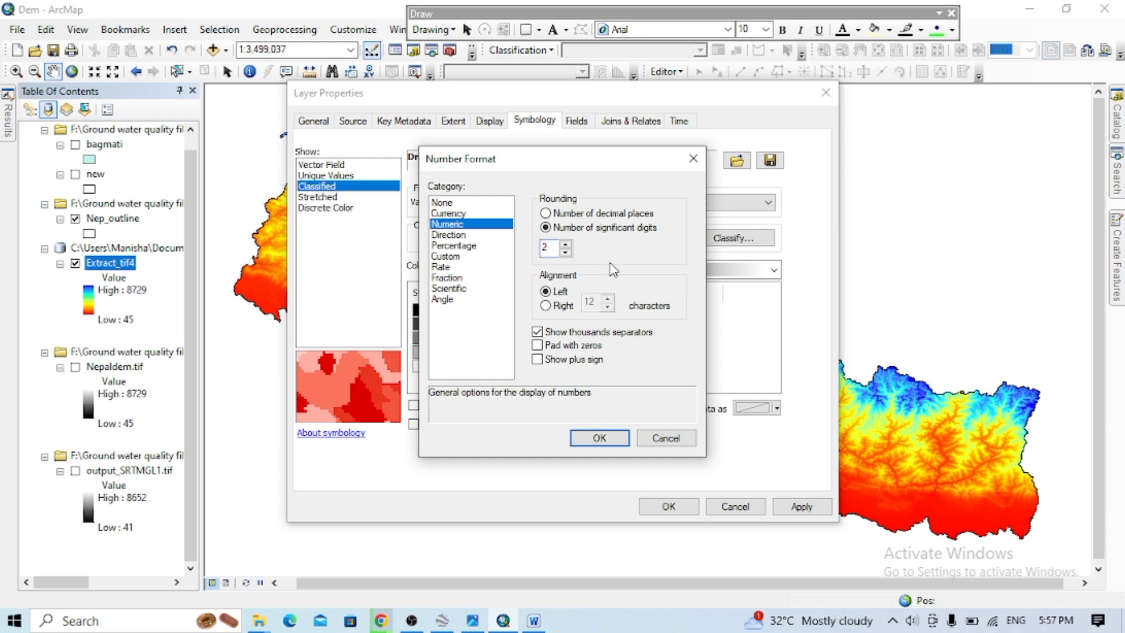
click(601, 438)
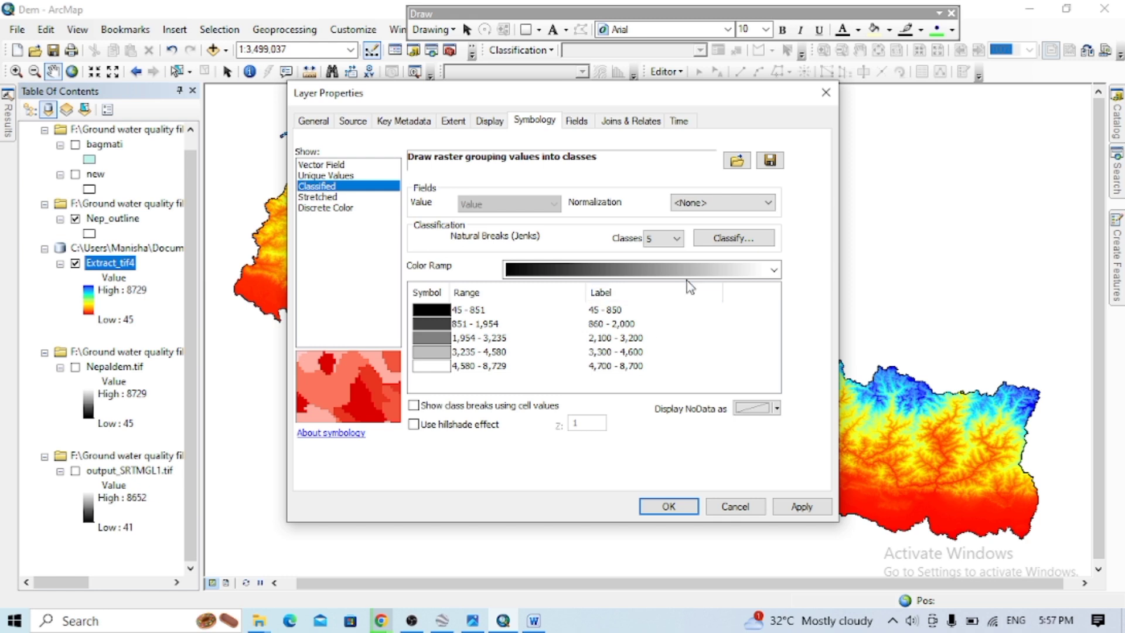
Colour the five classes with the red-yellow-cyan-blue ramp and apply it
click(762, 271)
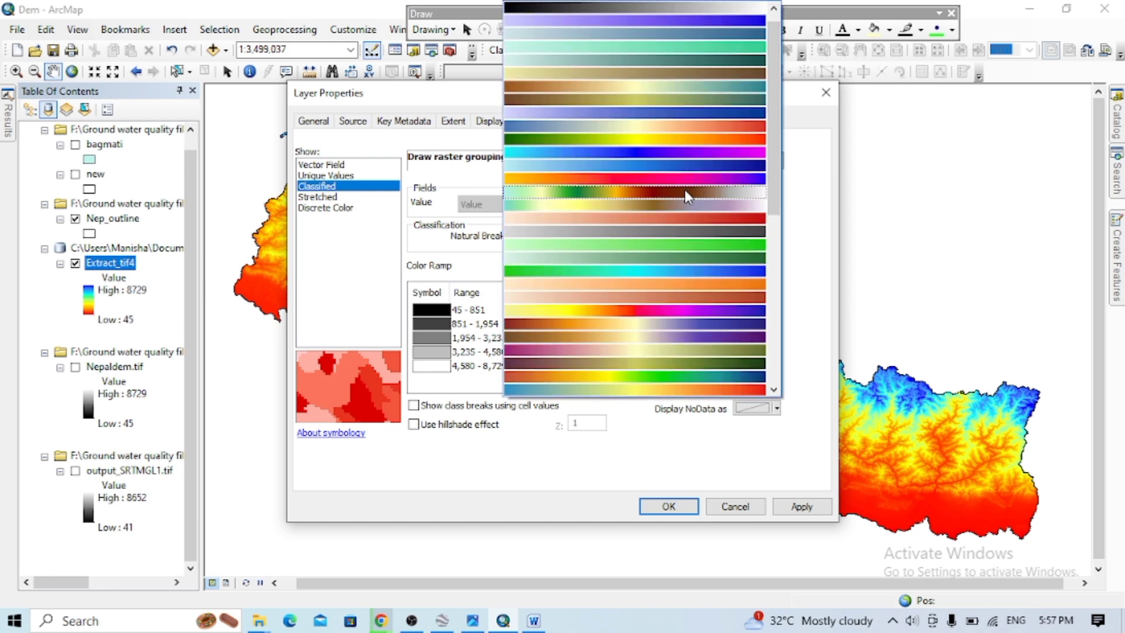
scroll(688, 269, down, 2)
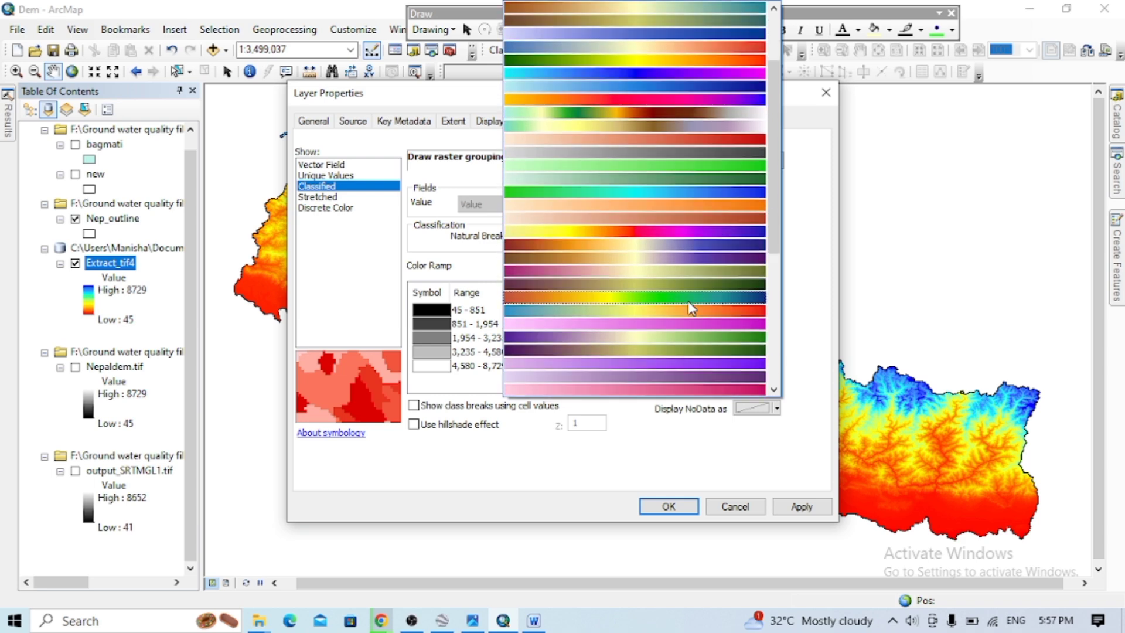
scroll(713, 292, down, 3)
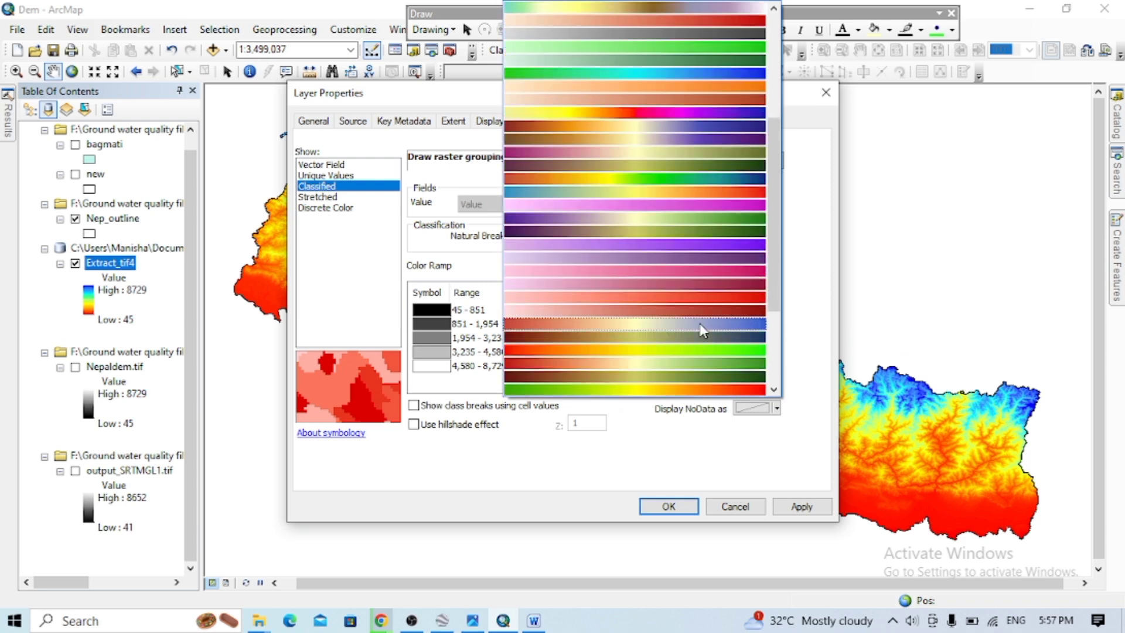
key(Escape)
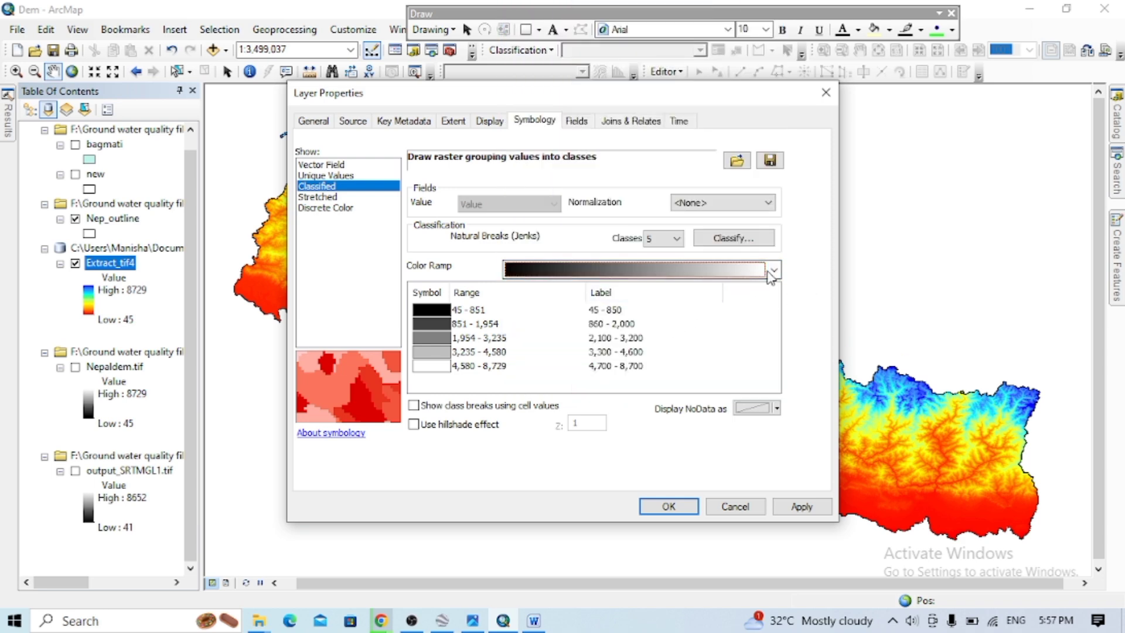
click(772, 271)
scroll(684, 264, down, 5)
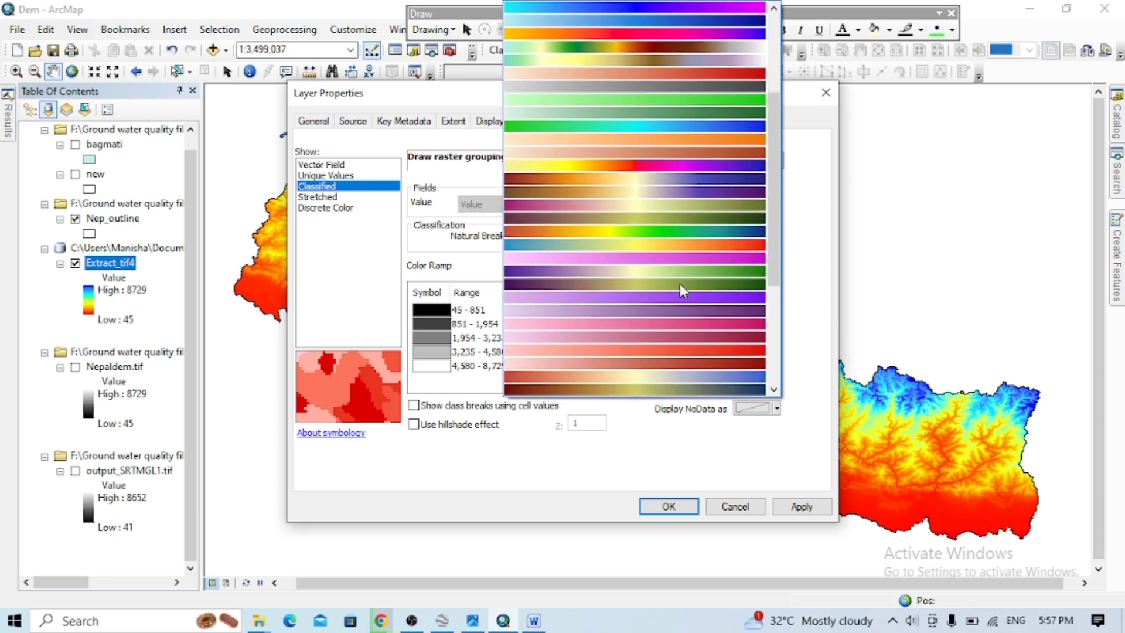
scroll(679, 298, down, 3)
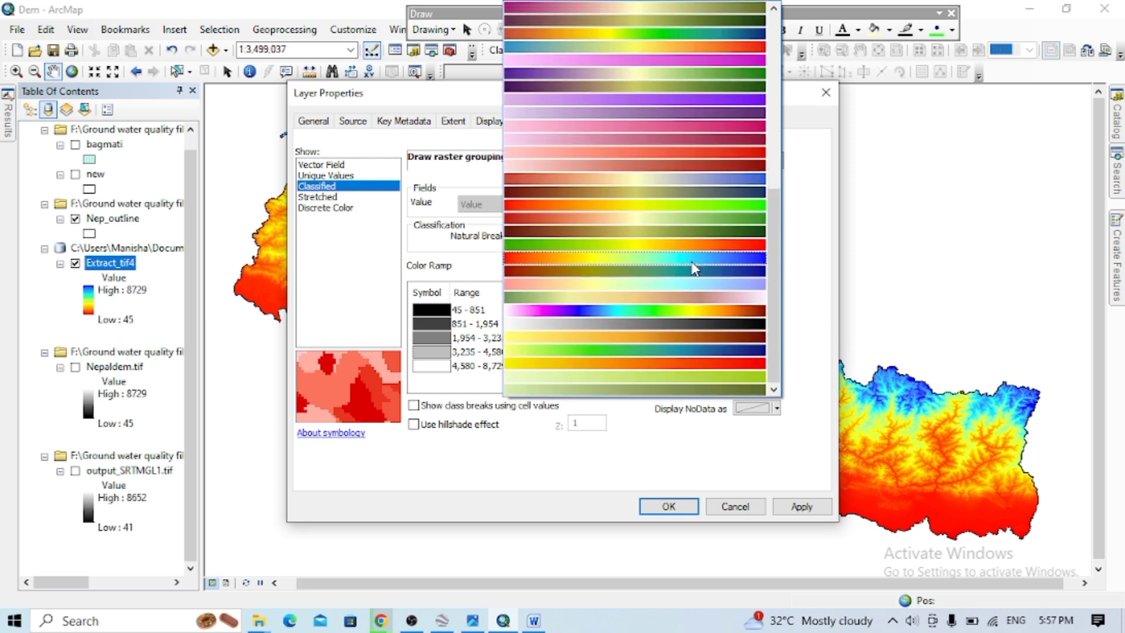
click(693, 266)
click(801, 507)
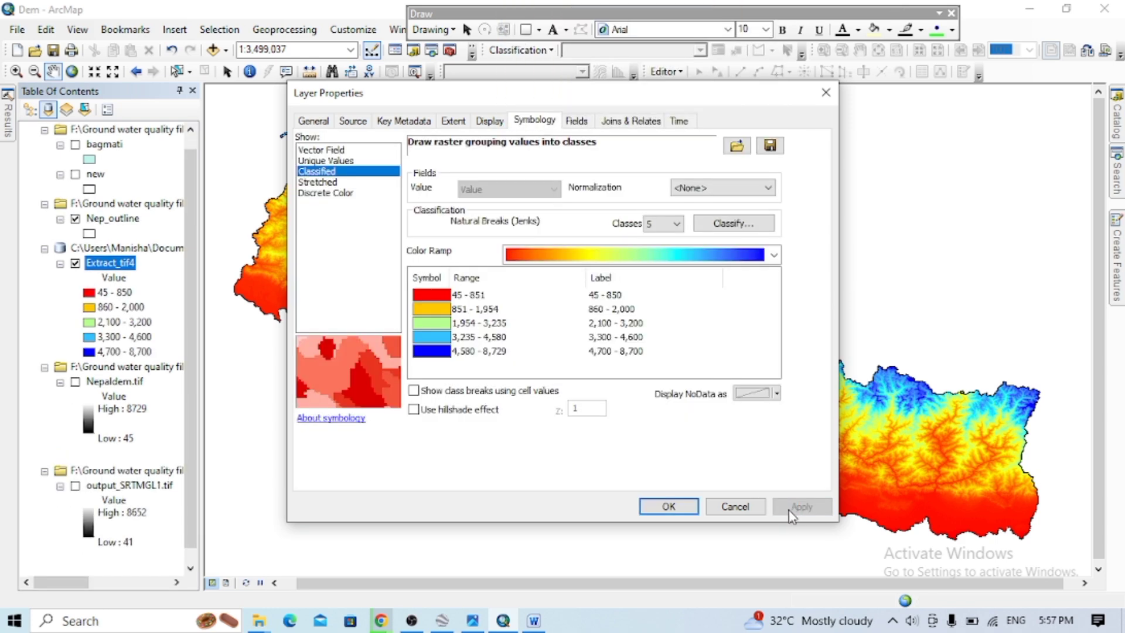
click(680, 509)
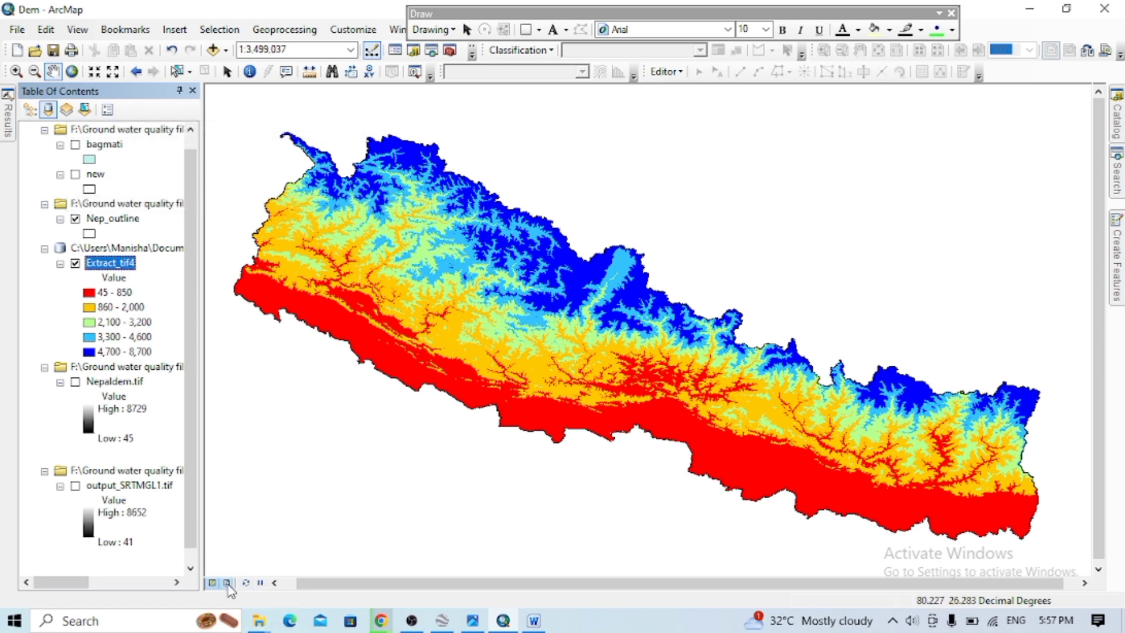
Switch to Layout View and set the page orientation to landscape
click(228, 583)
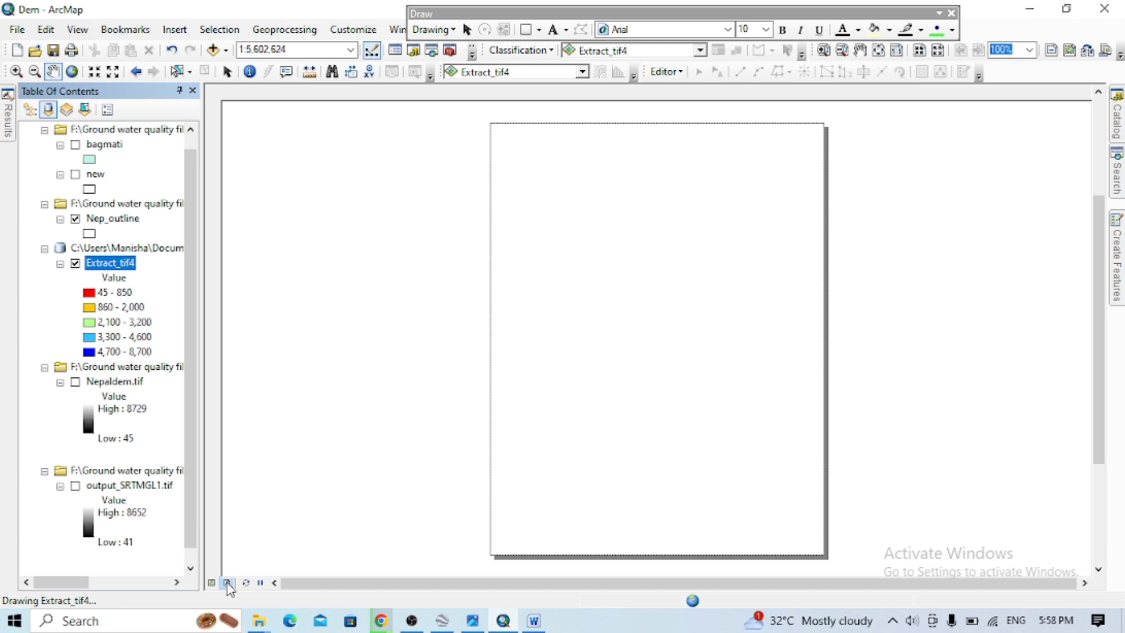
click(17, 30)
click(82, 221)
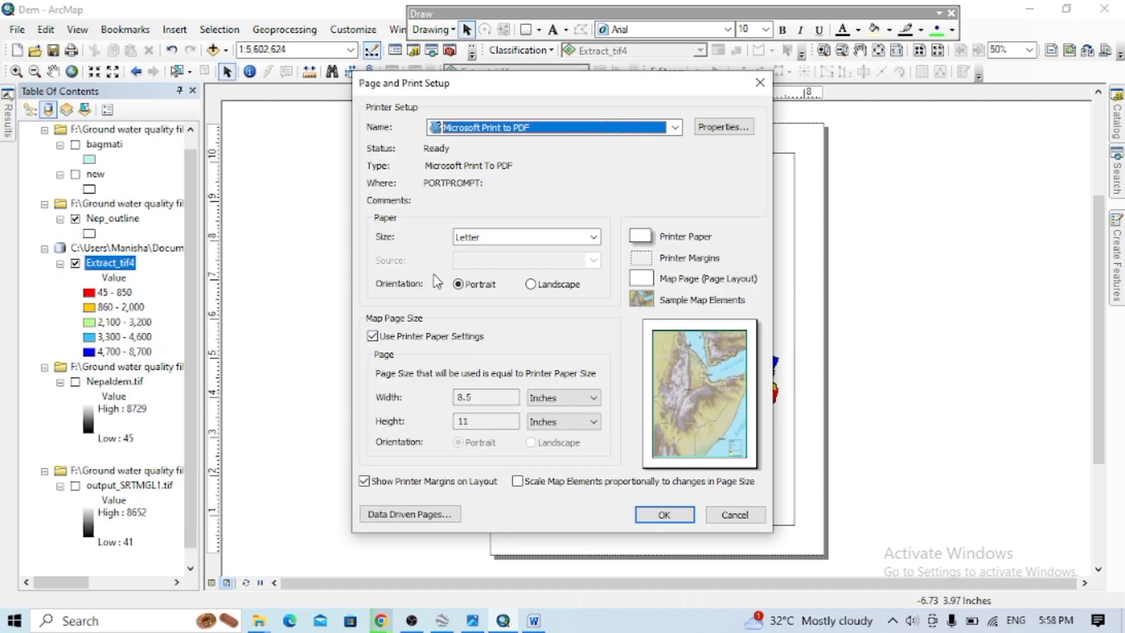
click(531, 283)
click(664, 514)
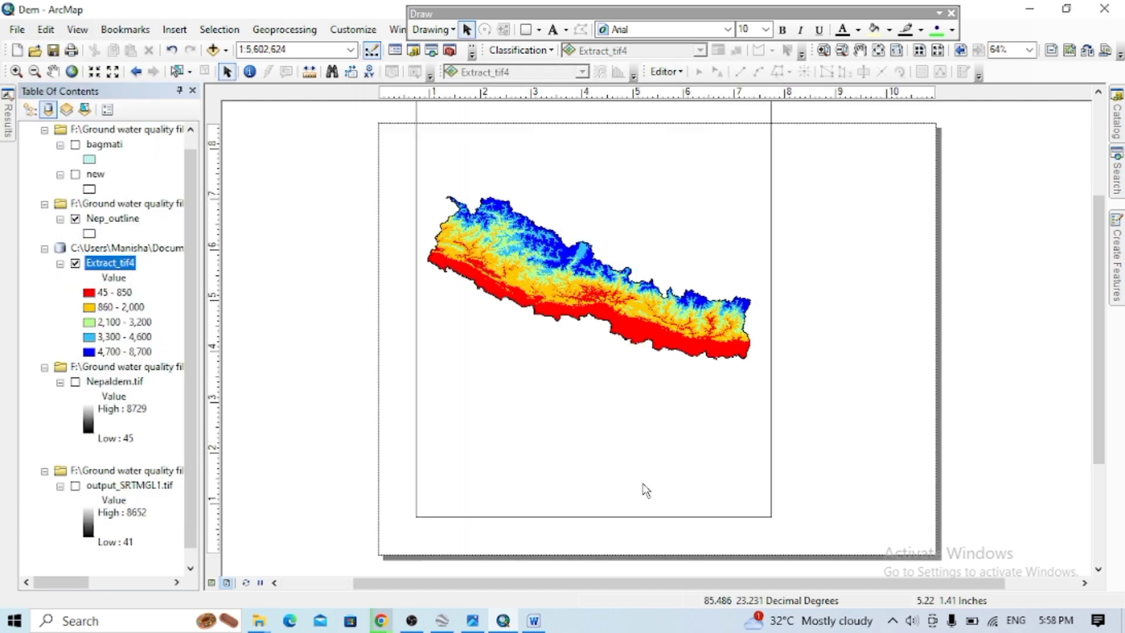
Zoom the map frame to the full extent of the Extract_tif4 elevation layer
click(647, 438)
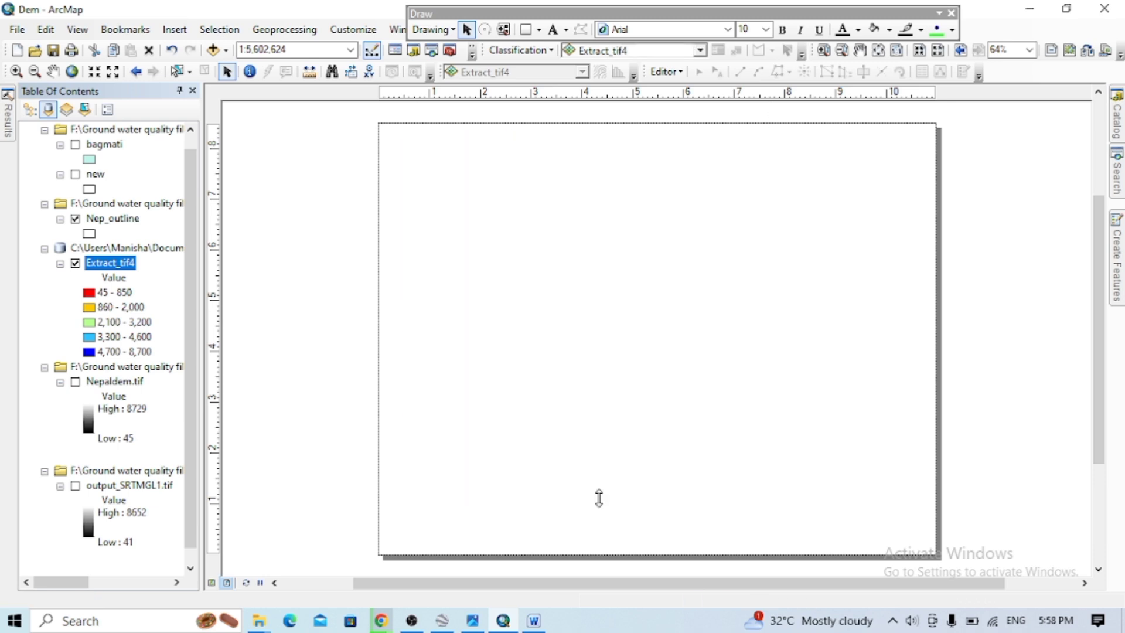
right_click(112, 265)
click(175, 344)
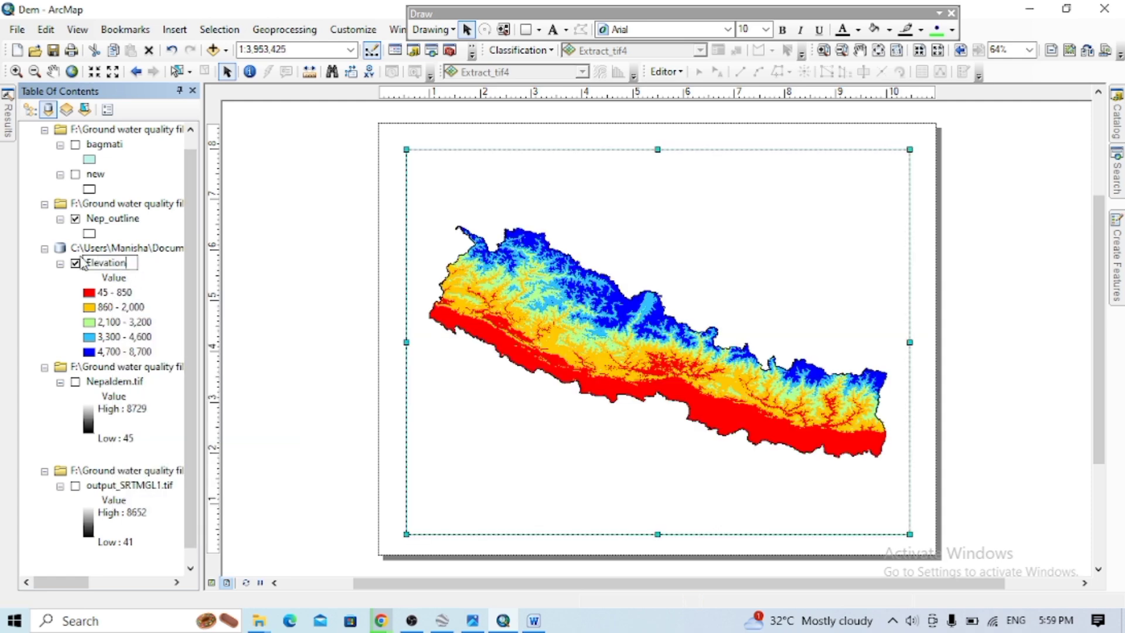
Rename the layer to Elevation (m) and add a larger top-left title 'Elevation Map of Nepal'
click(116, 278)
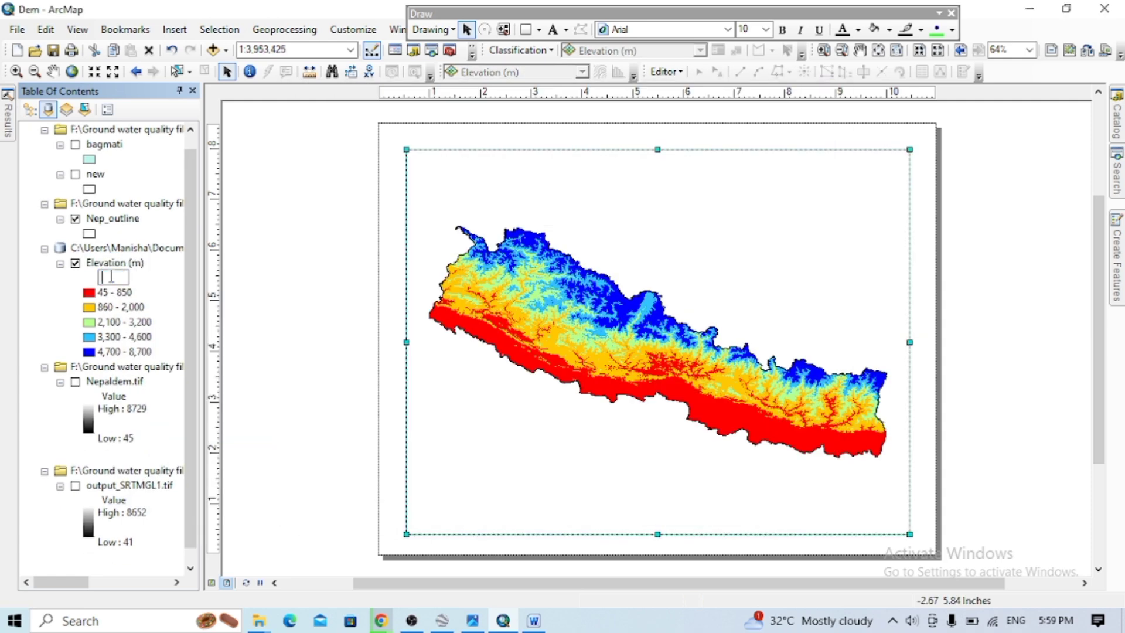
click(174, 29)
click(194, 68)
text(Elevation Ma)
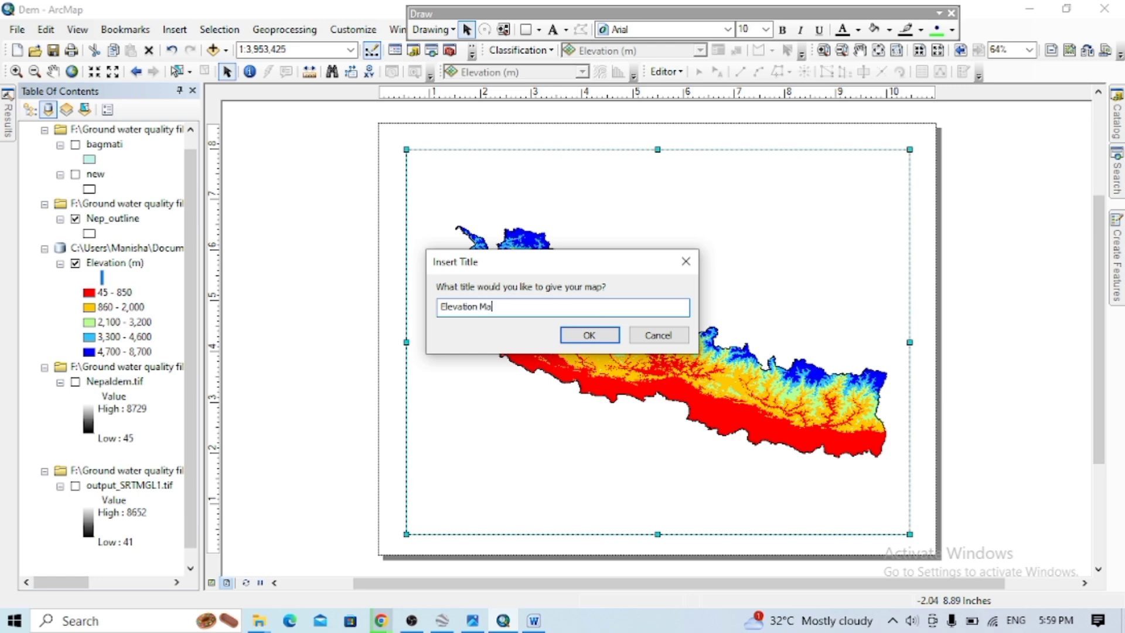
text(p of Nepal)
key(Return)
drag(628, 166, 449, 166)
click(766, 29)
click(746, 160)
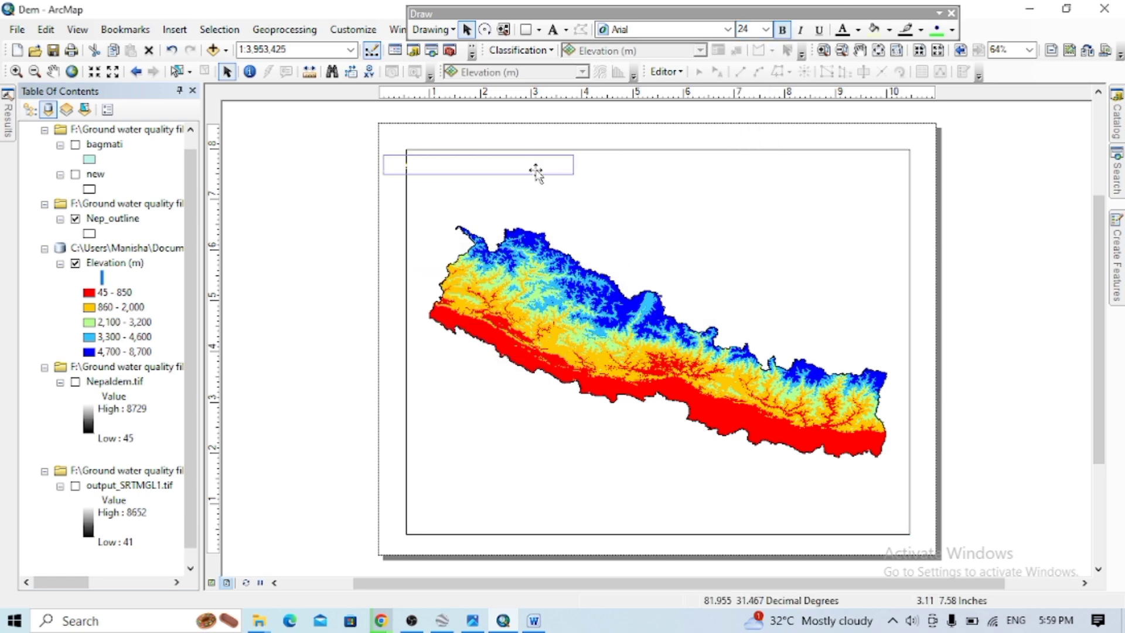
Insert a legend titled 'Elevation (m)' at the map's lower left
click(535, 175)
click(174, 30)
click(193, 130)
click(686, 462)
click(686, 462)
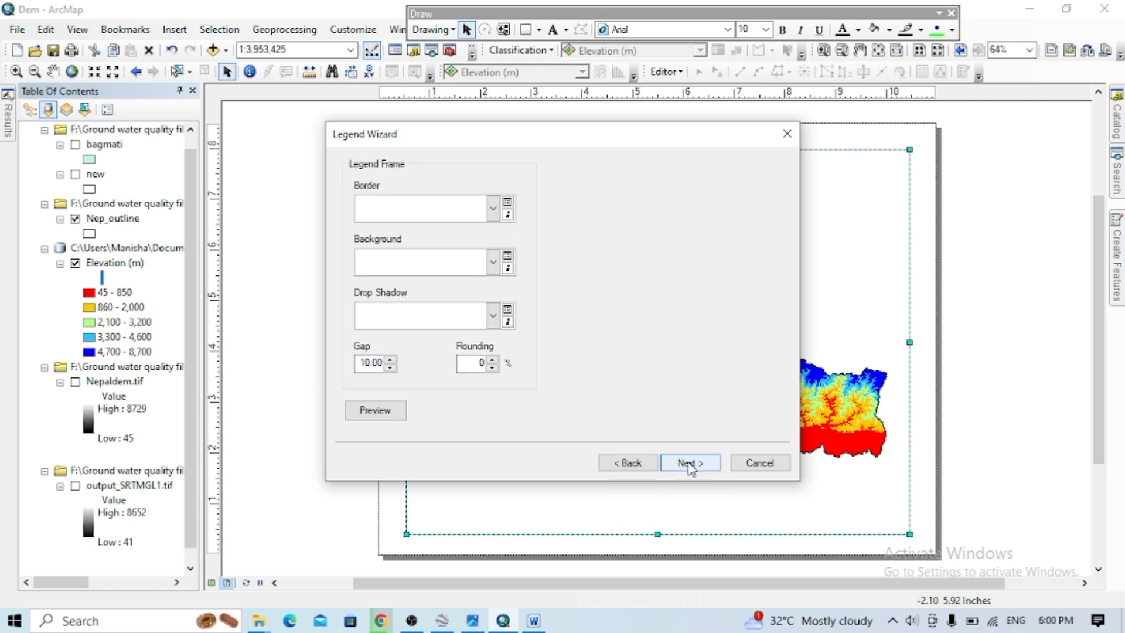
click(686, 463)
click(685, 462)
click(685, 462)
drag(612, 352, 485, 448)
double_click(459, 427)
text(Ele)
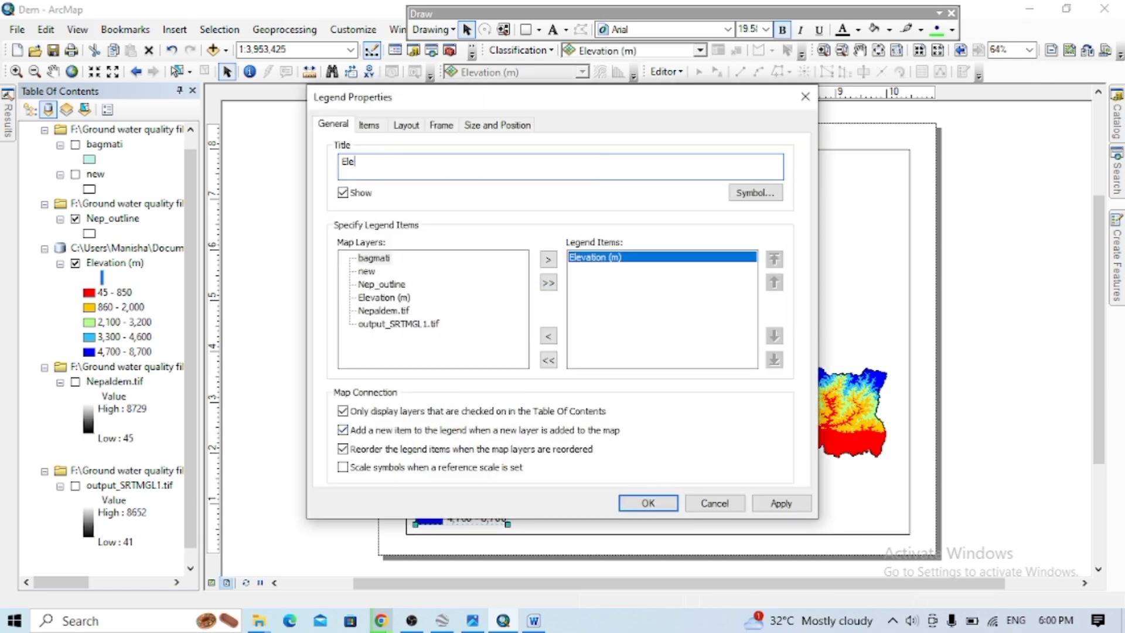
text(vation (m))
click(636, 502)
Insert a north arrow and place it at the map's top-right
click(816, 276)
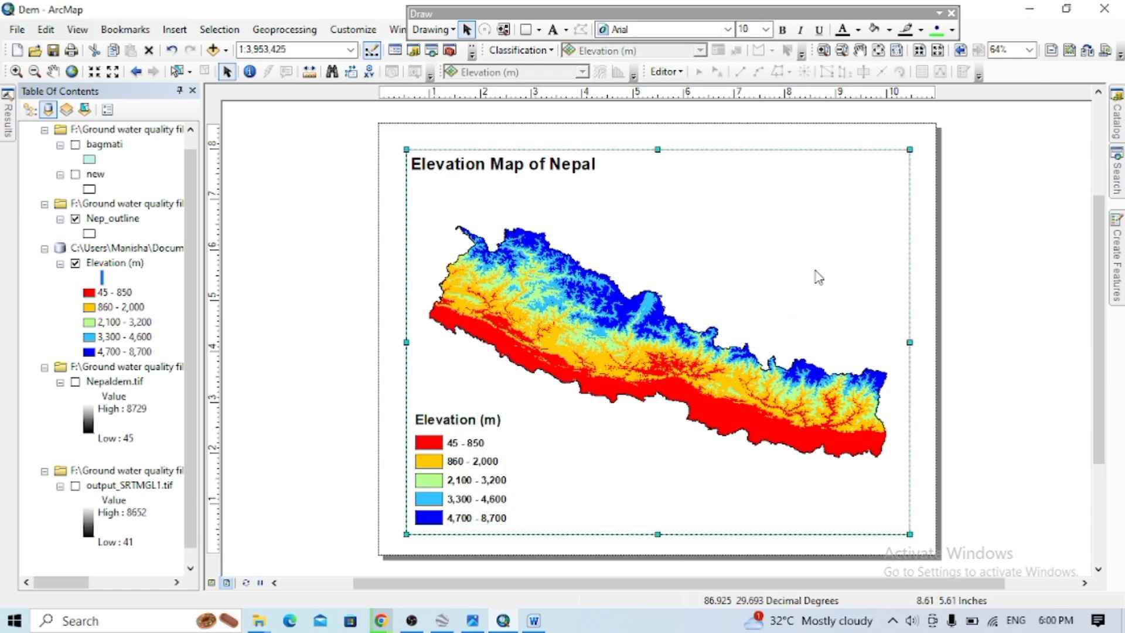
click(185, 36)
click(213, 158)
click(301, 372)
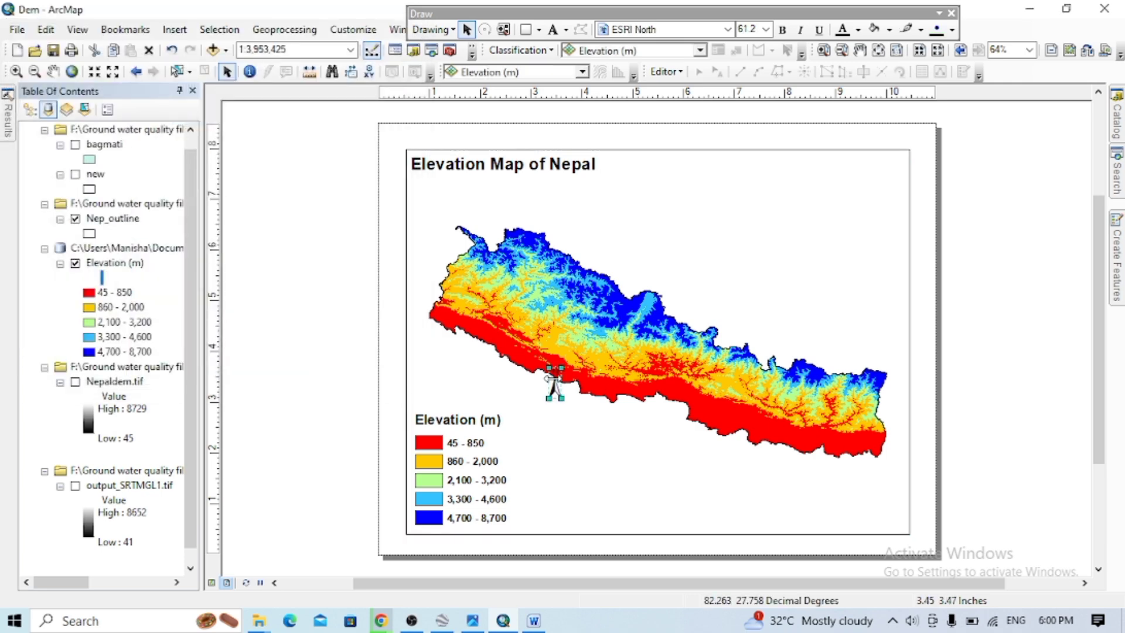
drag(548, 400, 890, 190)
Add an Alternating Scale Bar 1 in Kilometers labelled 'km' at the bottom-right
click(850, 246)
click(174, 30)
click(213, 173)
click(131, 272)
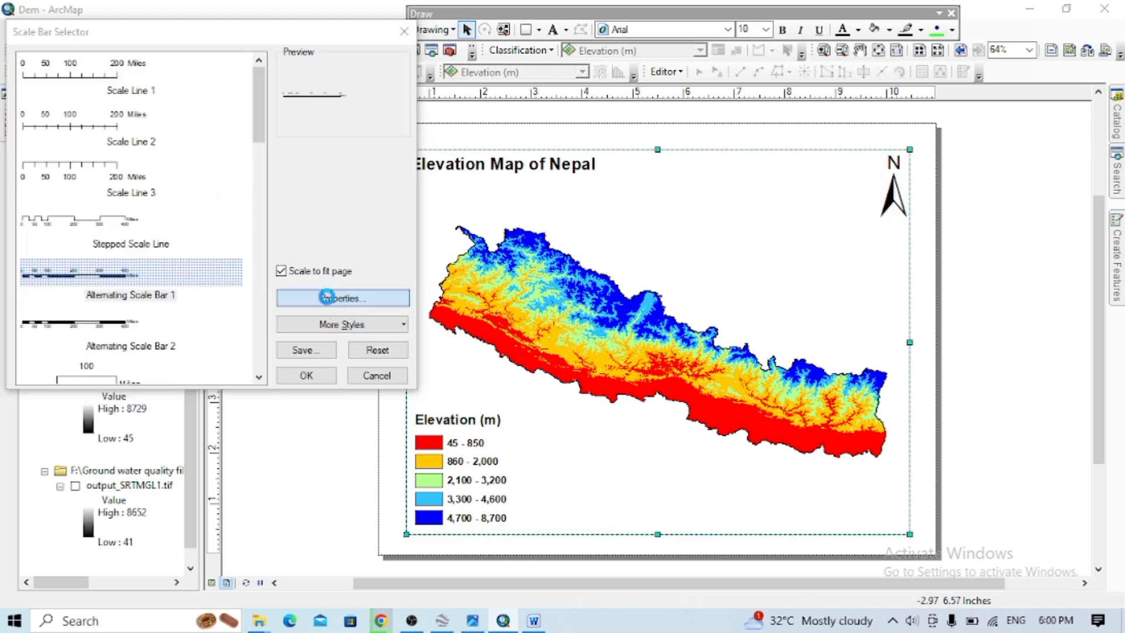
click(343, 298)
click(563, 350)
click(486, 406)
double_click(513, 414)
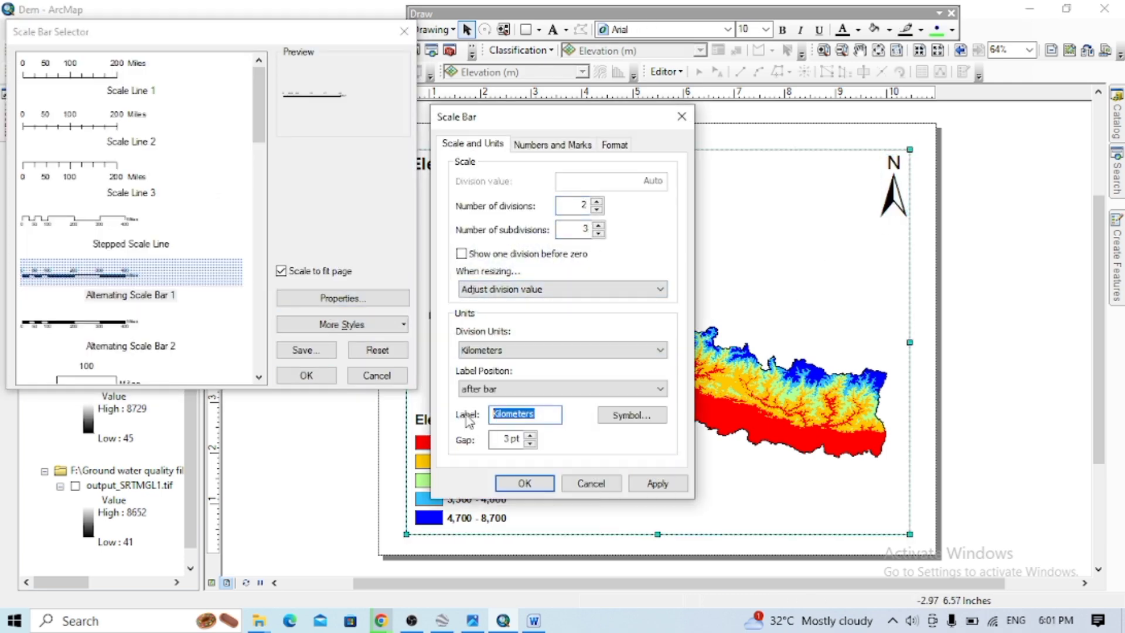
text(km)
click(525, 483)
click(307, 375)
drag(637, 345, 748, 517)
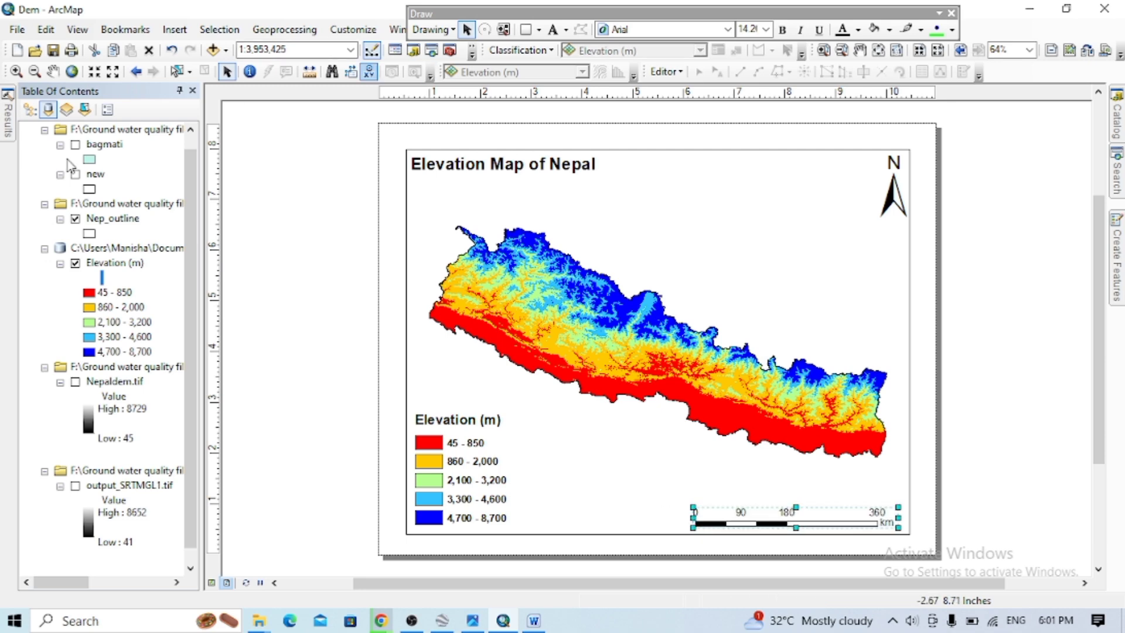
Create a new graticule grid in the map frame's properties
click(717, 209)
right_click(716, 209)
click(755, 502)
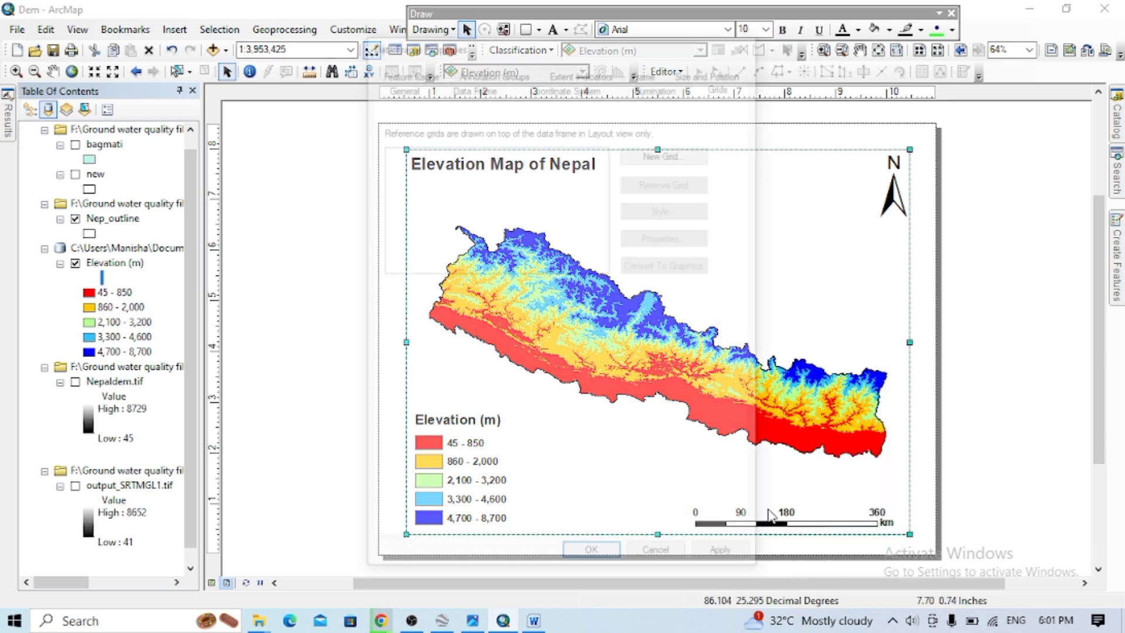
click(648, 156)
click(678, 452)
click(678, 452)
click(674, 451)
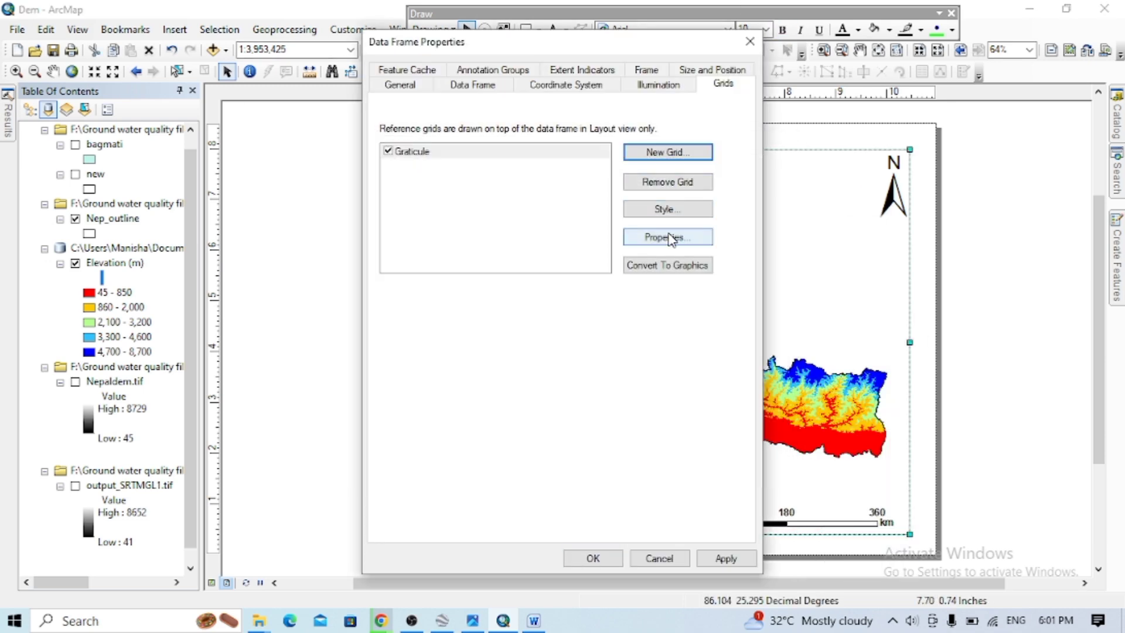
Give the graticule labels 12 pt bold text and apply the map frame properties
click(668, 234)
click(507, 122)
click(498, 281)
click(469, 351)
click(585, 281)
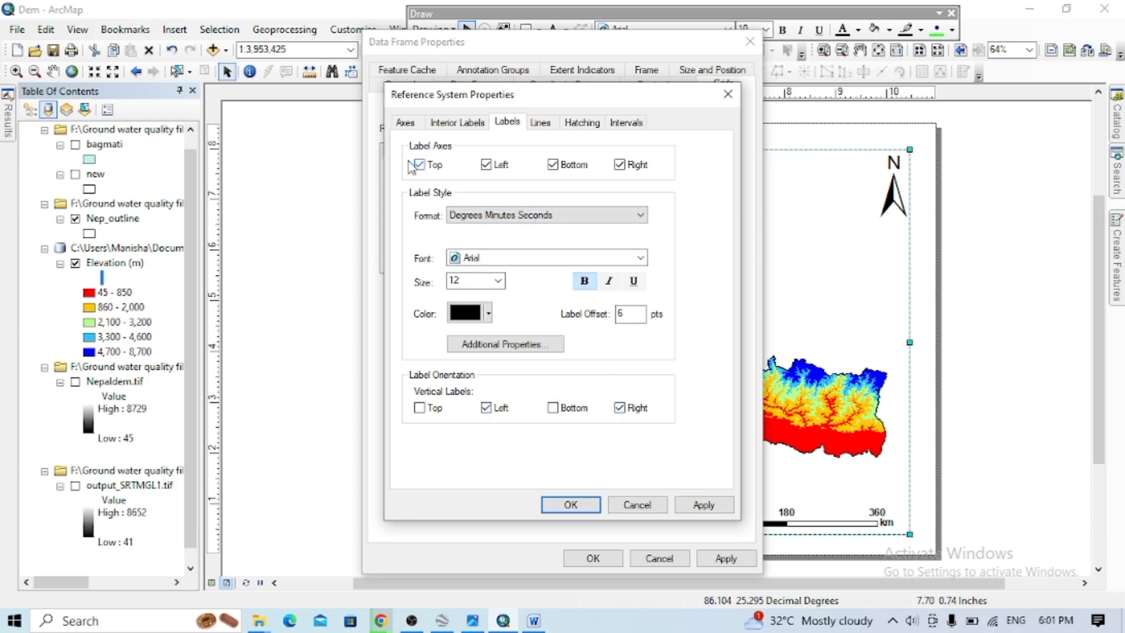
click(582, 122)
click(627, 122)
click(570, 505)
click(452, 350)
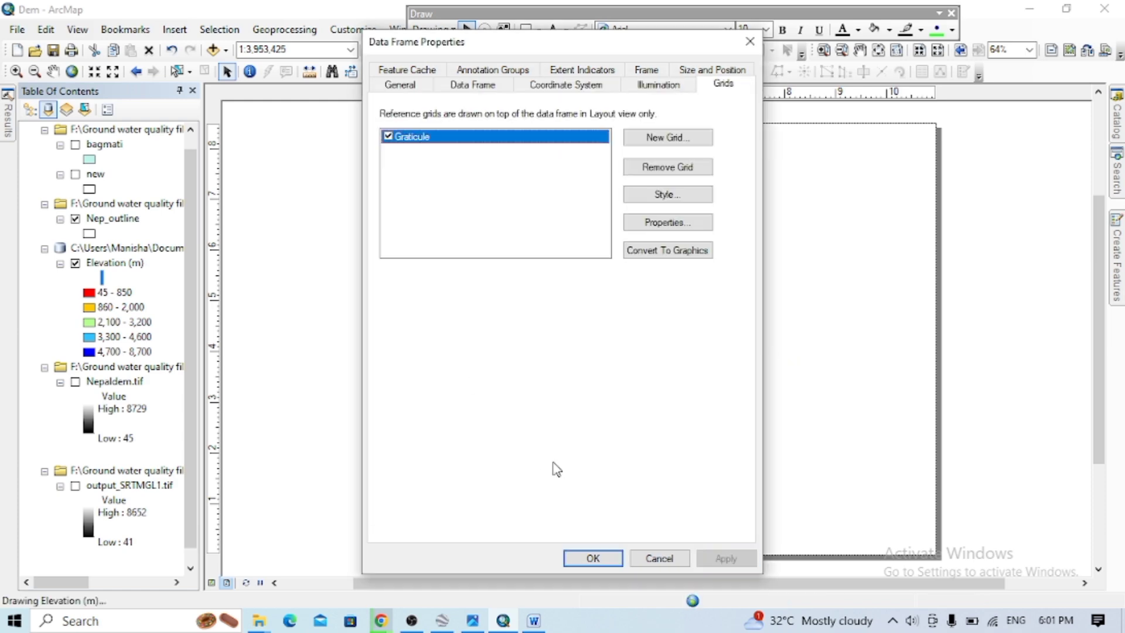
drag(568, 41, 323, 50)
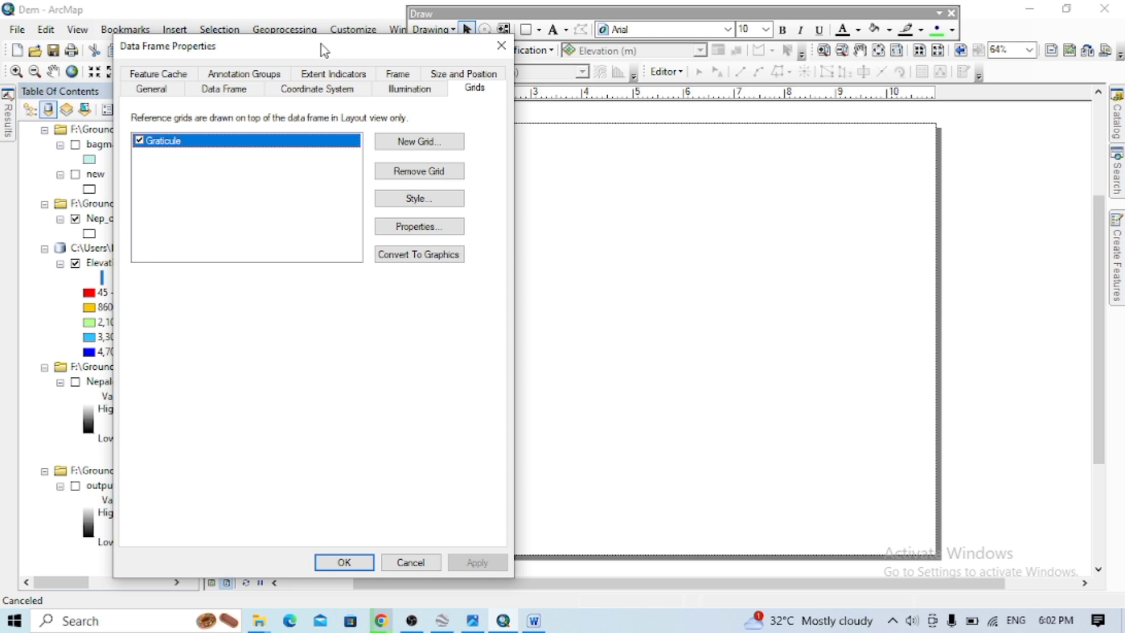
click(359, 565)
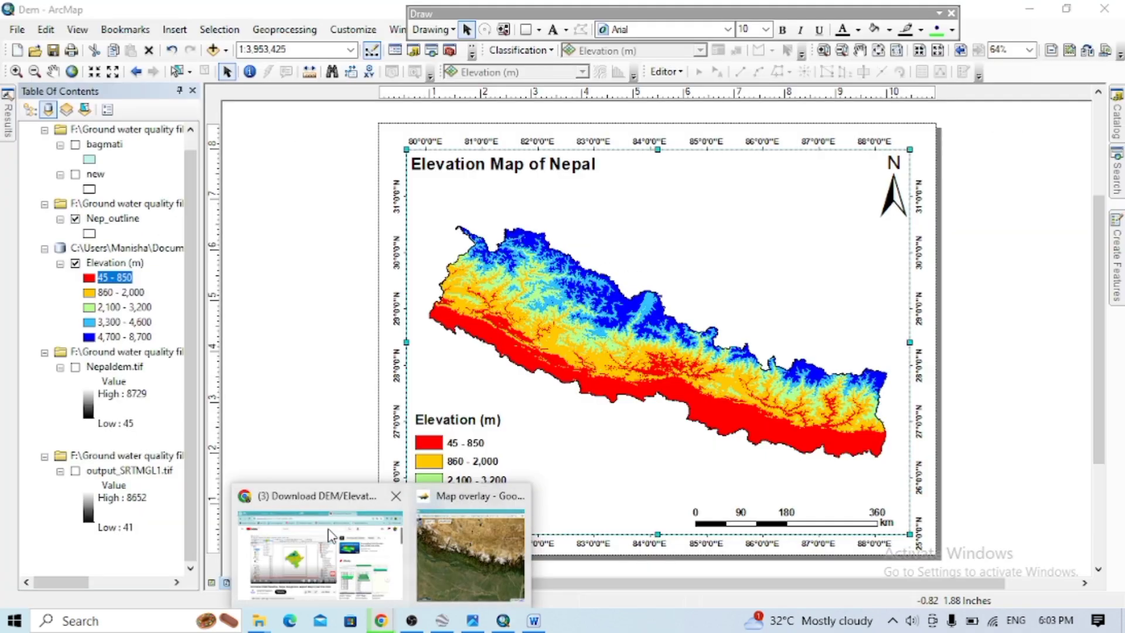
Review the OpenTopography page in Chrome, then return to the Nepal layout
click(314, 557)
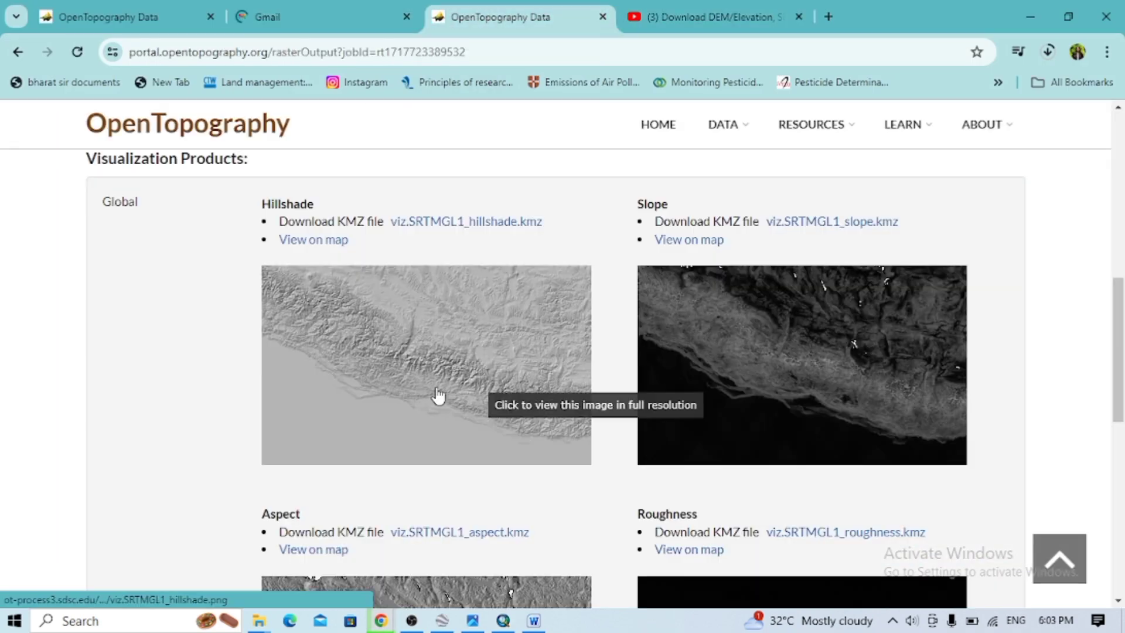
scroll(439, 396, up, 1)
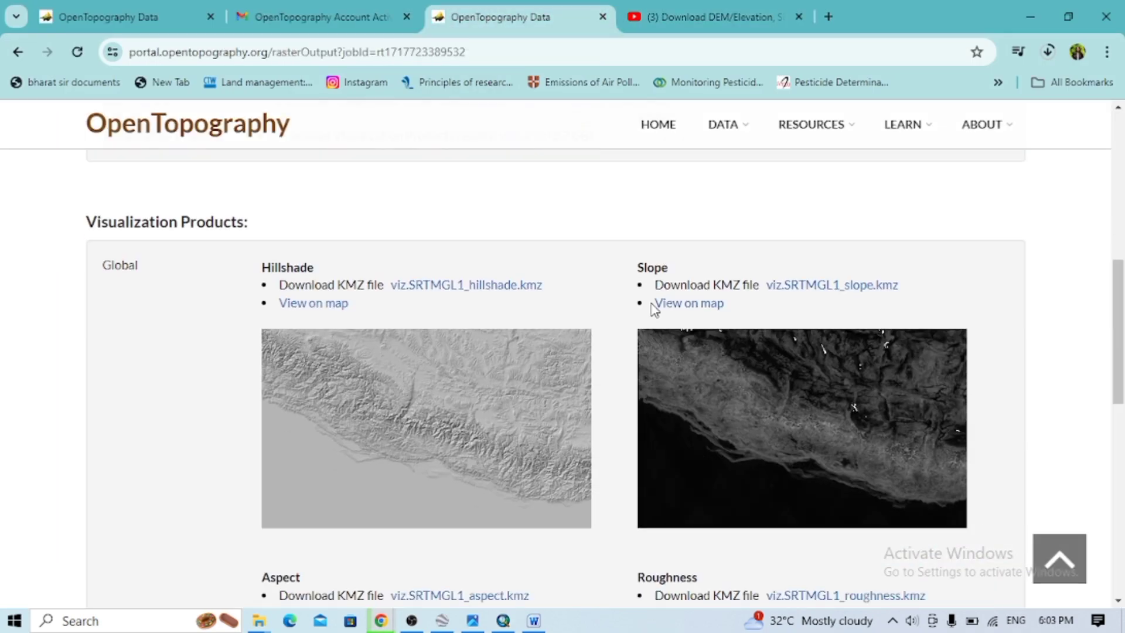
scroll(674, 531, down, 4)
scroll(626, 468, up, 3)
click(504, 622)
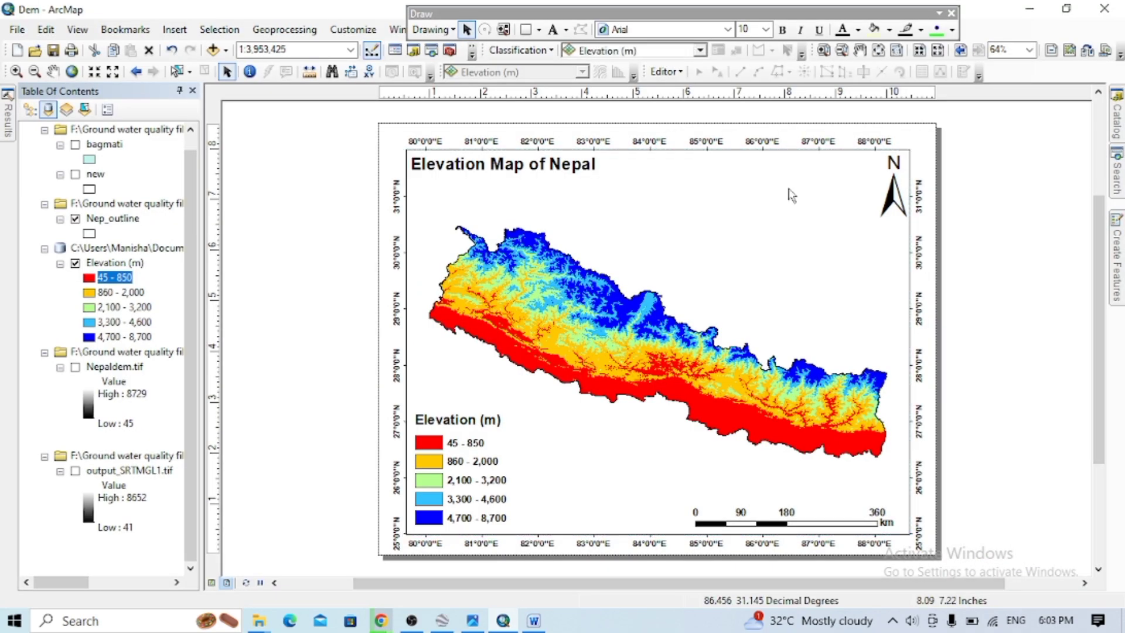